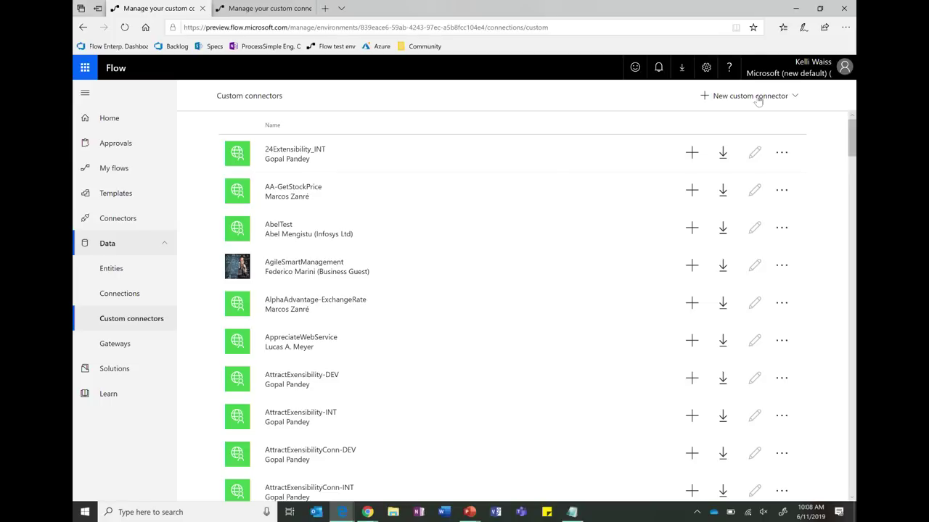
Step: Create a custom connector from blank with the name Yelp Demo
left_click(758, 101)
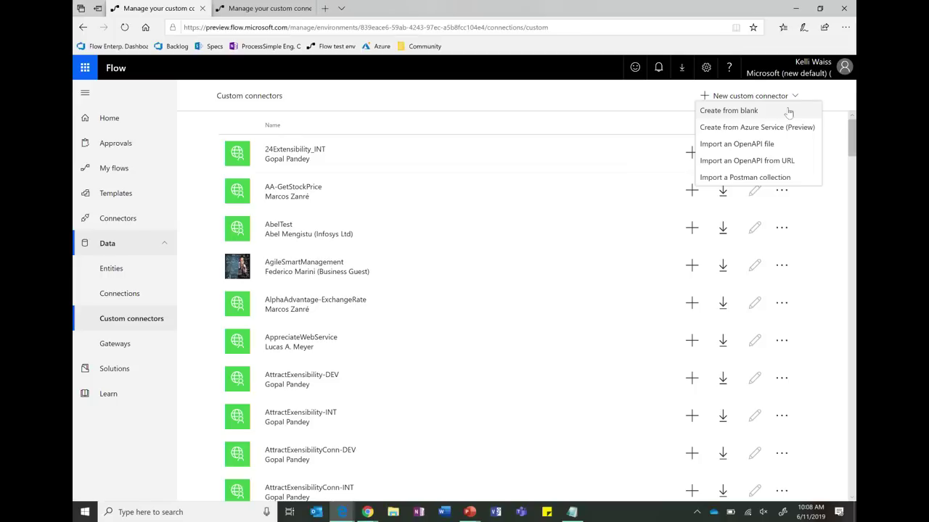
left_click(749, 113)
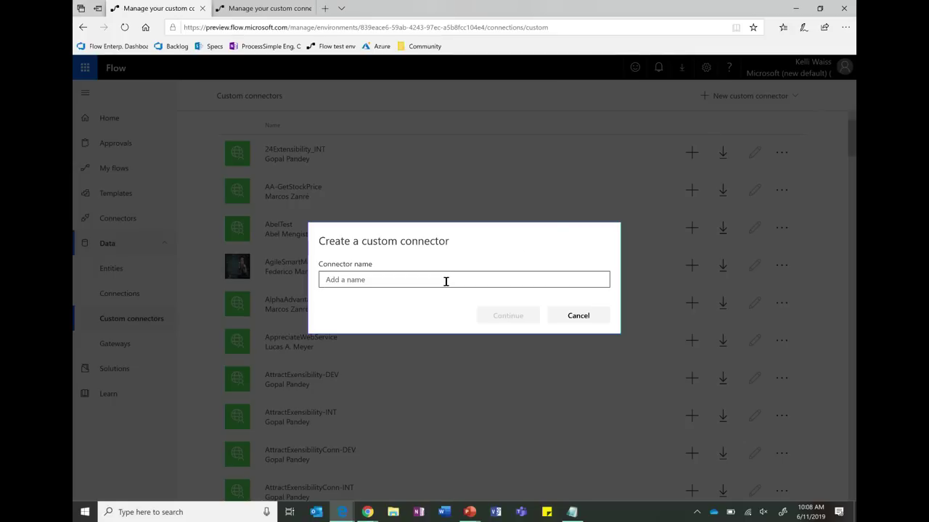
type("Y")
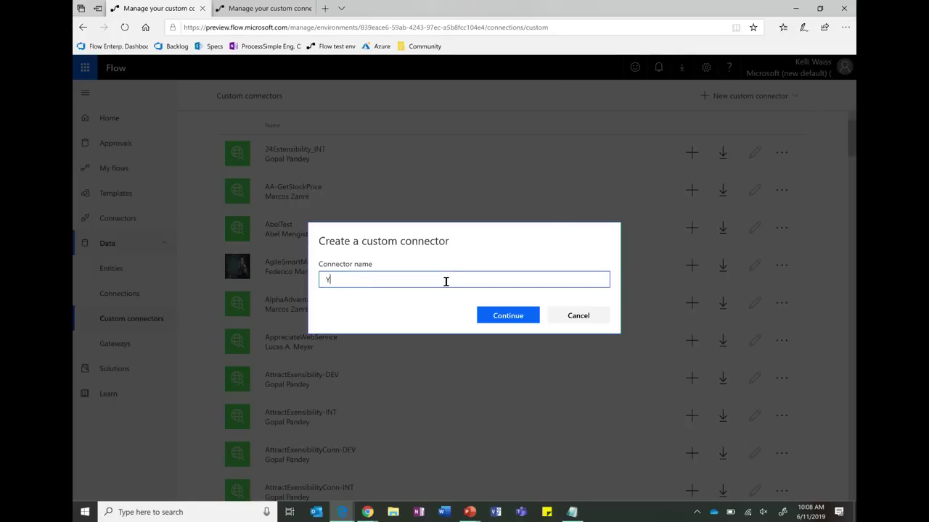
type("elp Demo")
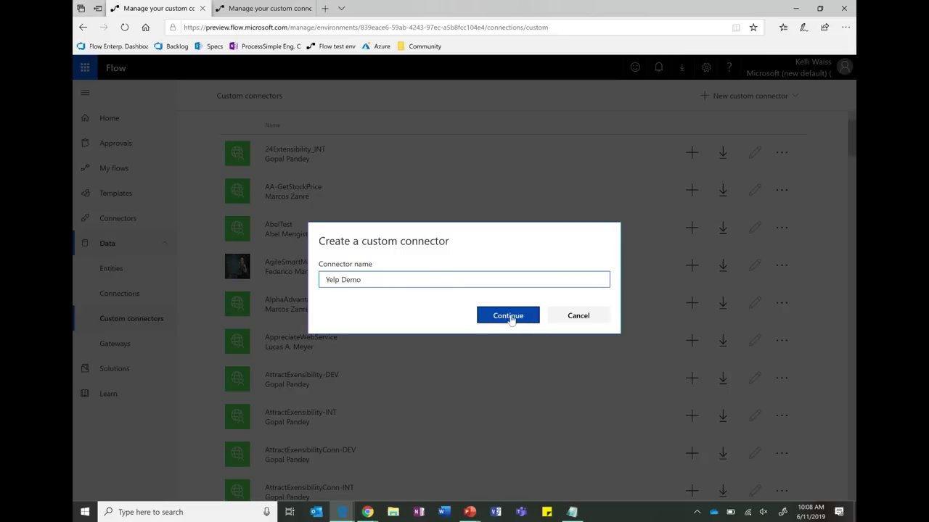
left_click(512, 316)
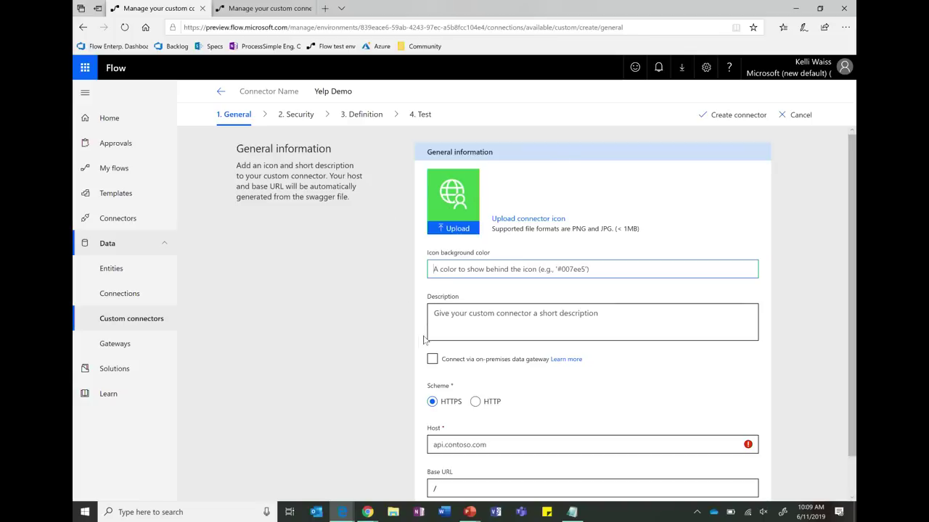
Step: Give the connector the description MBAS Demo in its general information
left_click(462, 319)
type("M")
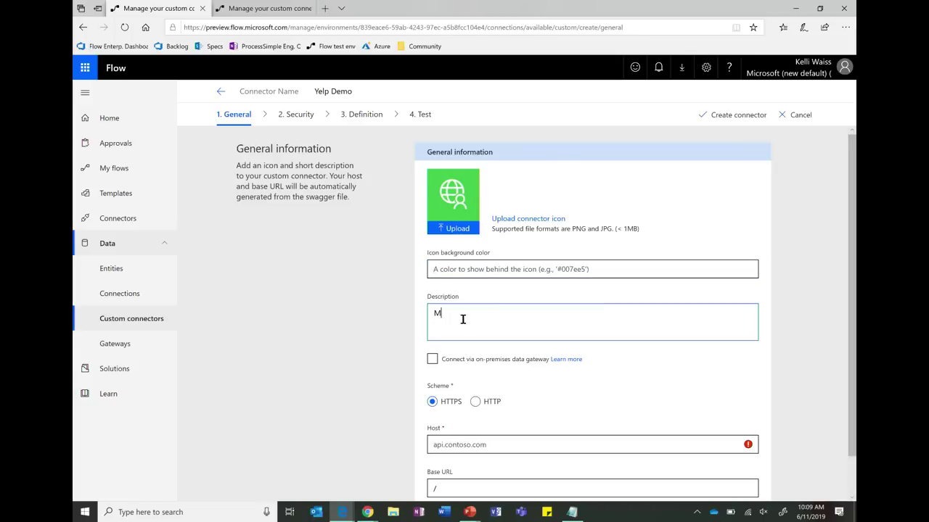
type("BAS Demo")
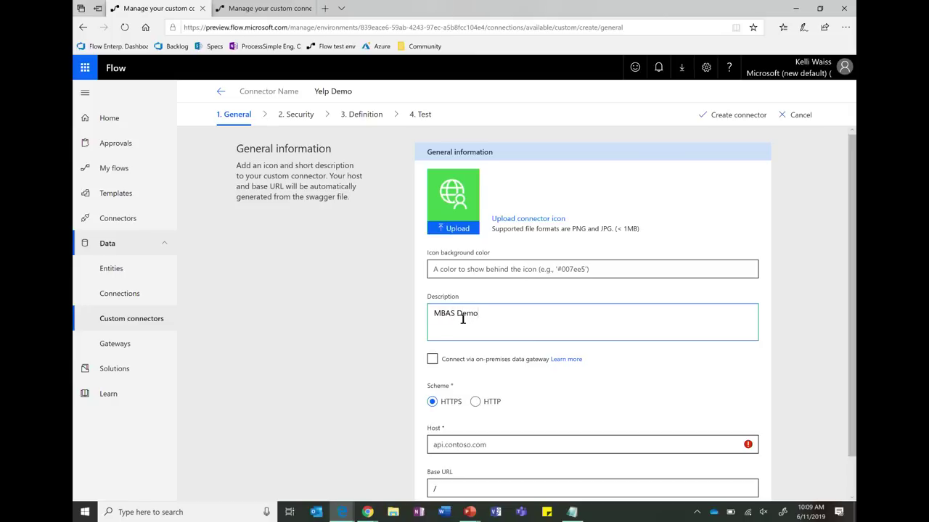
Step: Check the endpoint address in the Yelp Fusion Get Started documentation in Chrome and set the connector's host to api.yelp.com
scroll(462, 319, "down", 1)
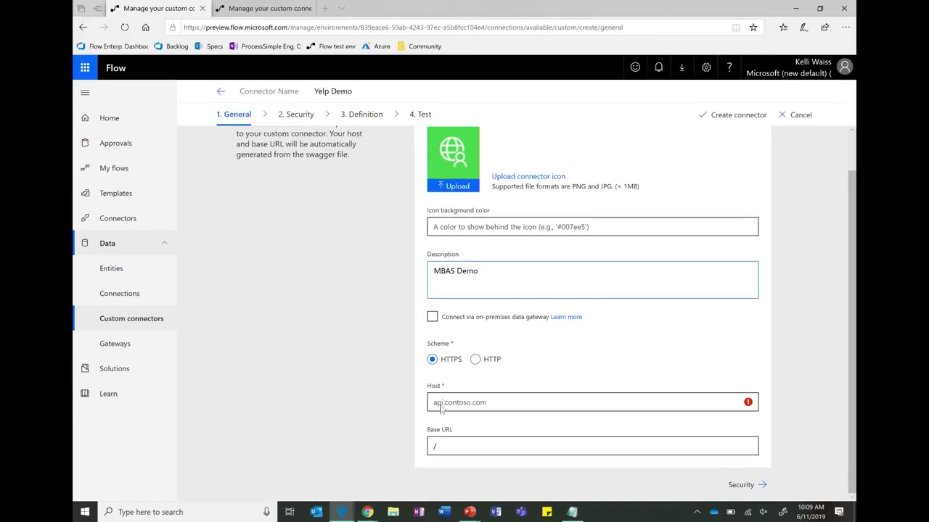
key("alt+Tab")
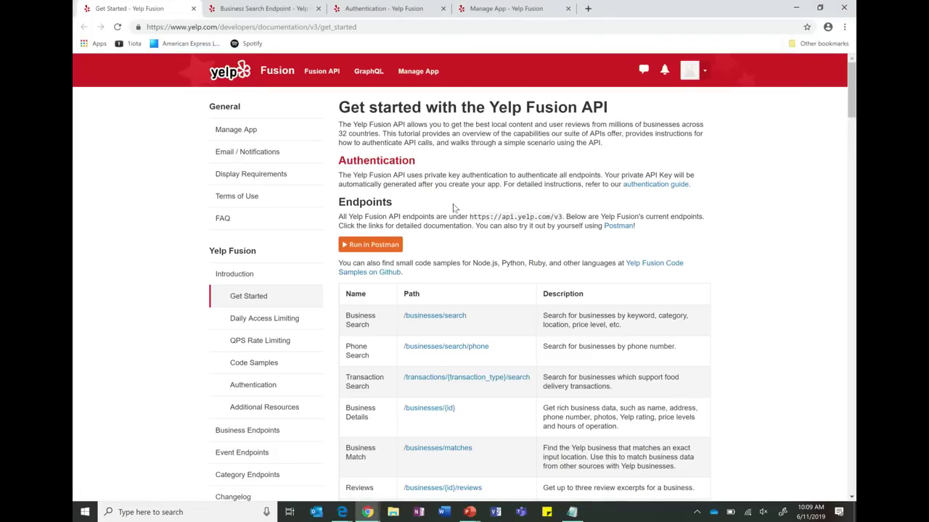
left_click_drag(493, 216, 535, 217)
left_click(540, 246)
key("alt+Tab")
left_click(449, 402)
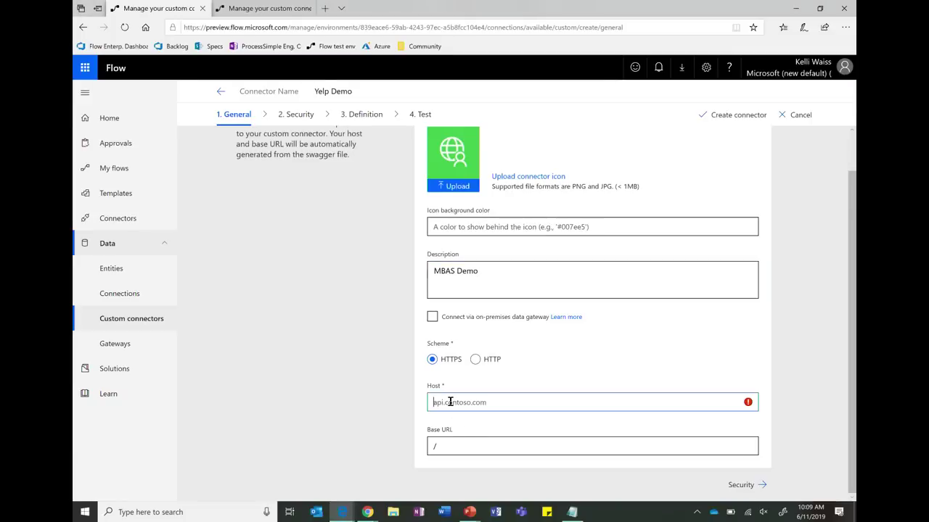
type("api.yelp.com")
Step: Consult the Yelp Fusion Authentication documentation and set the connector's security authentication type to API Key
left_click(740, 486)
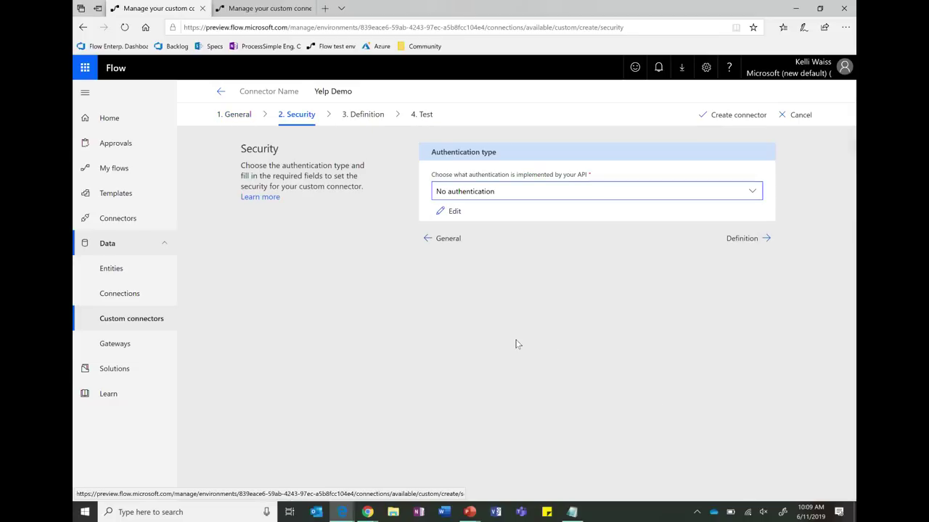
left_click(597, 196)
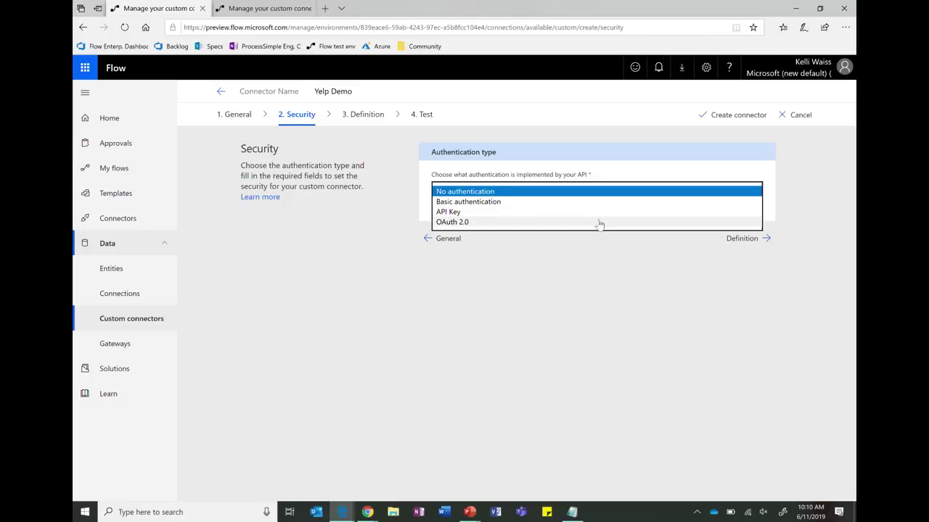
key("alt+Tab")
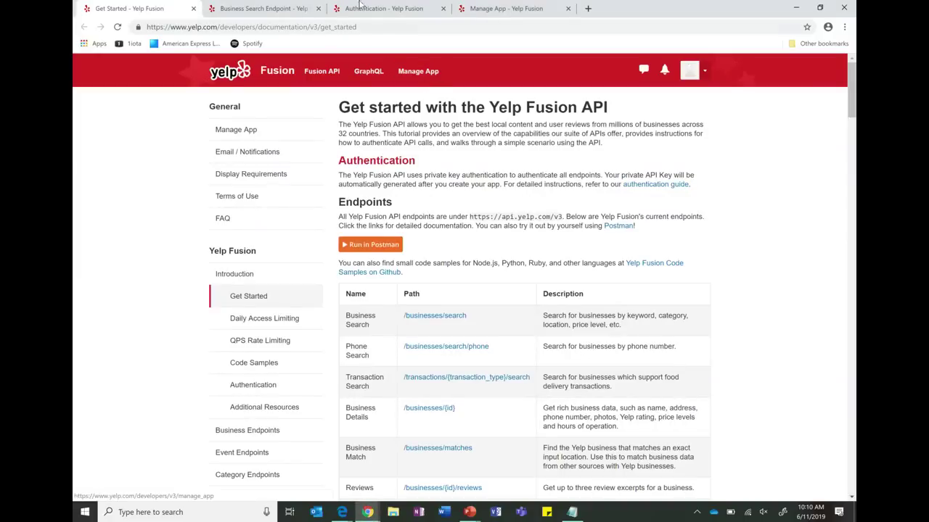
left_click(374, 8)
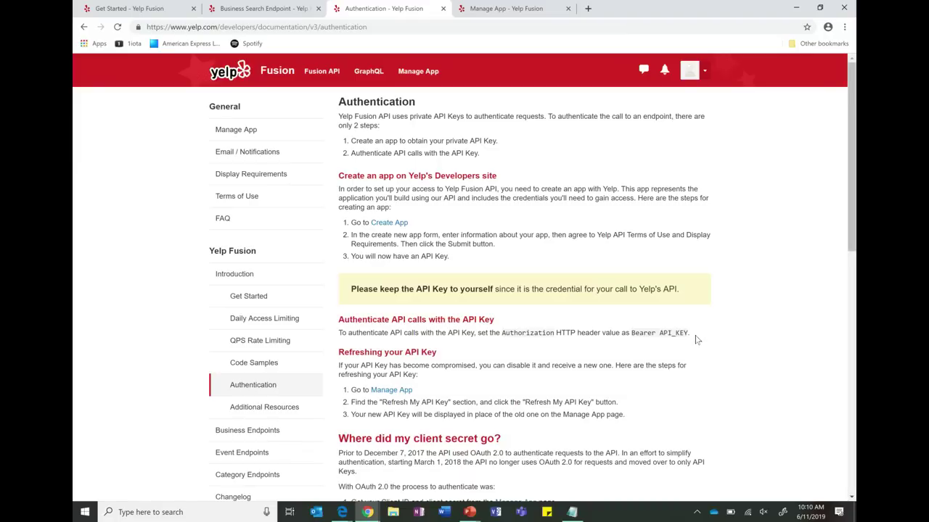
key("alt+Tab")
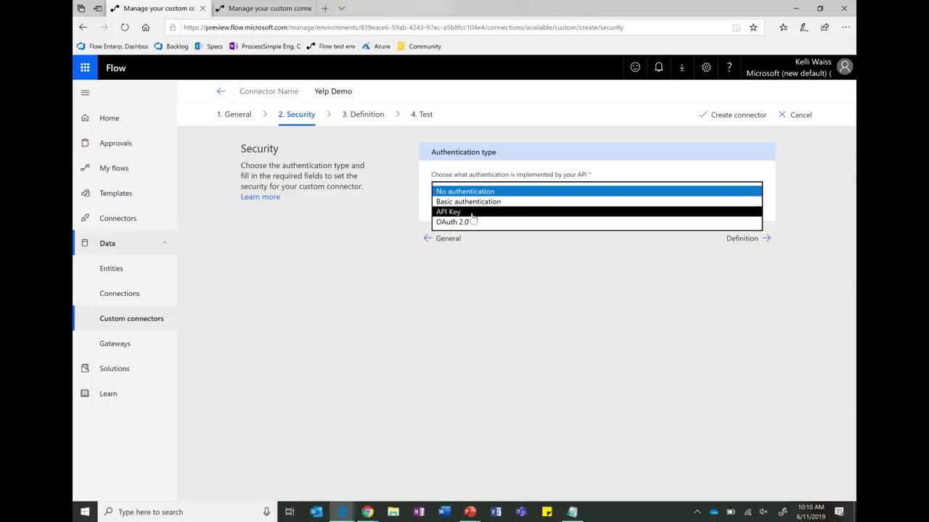
left_click(471, 215)
Step: Define the API key parameter with the label API Key, the name Authorization and the location Header
left_click(464, 296)
type("API Key")
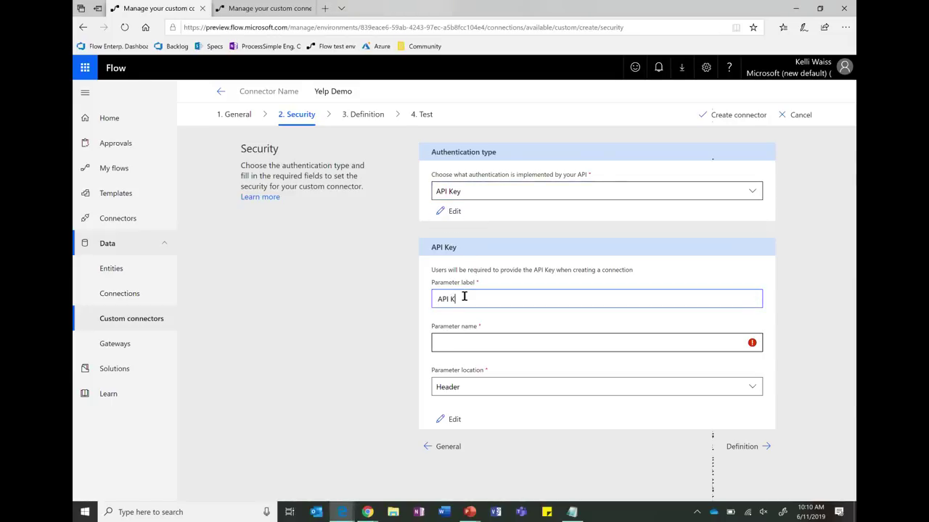
left_click(473, 338)
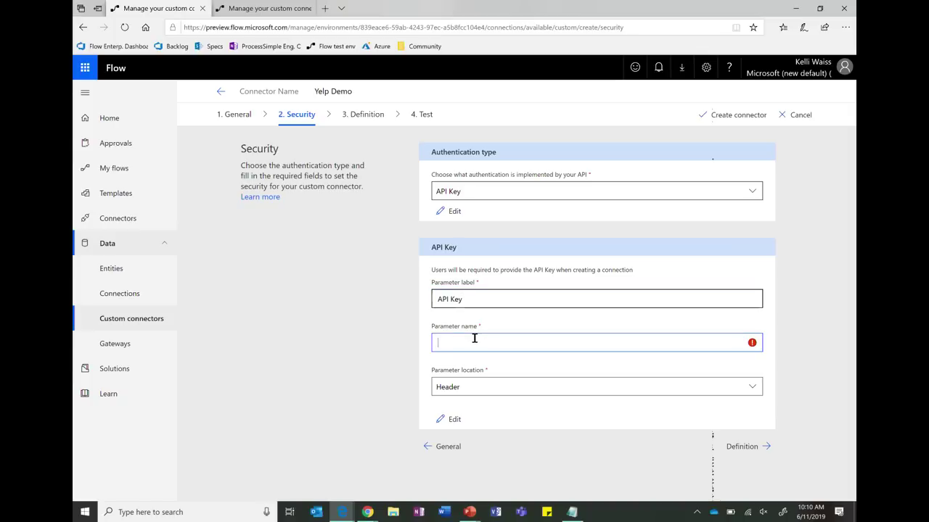
type("Autho")
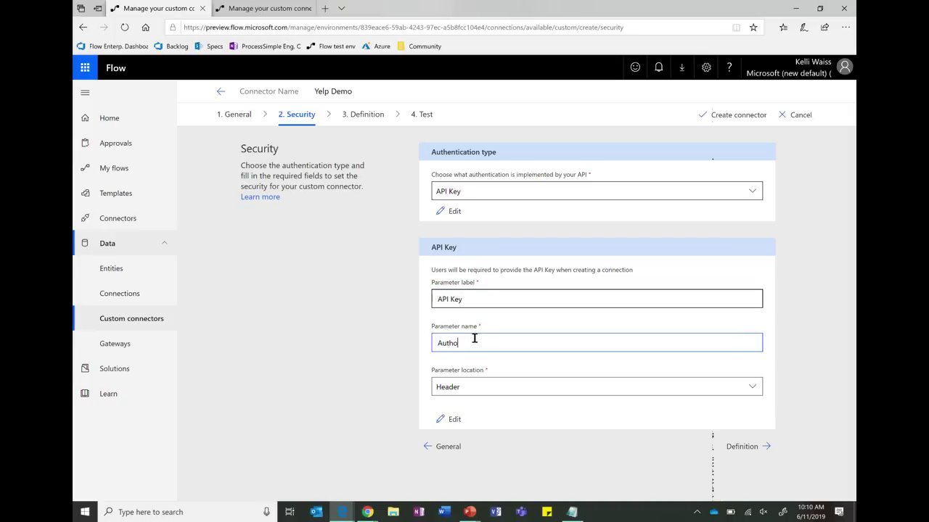
type("rixation")
left_click(548, 390)
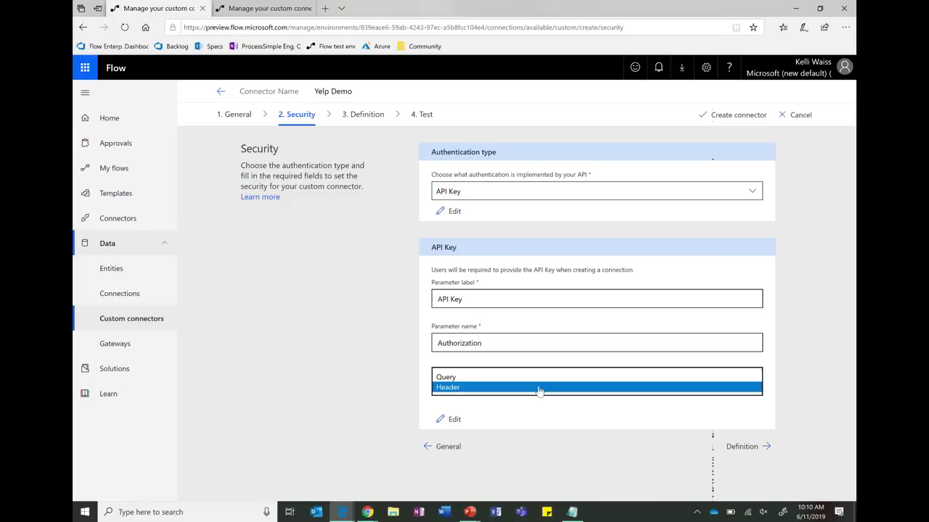
left_click(539, 391)
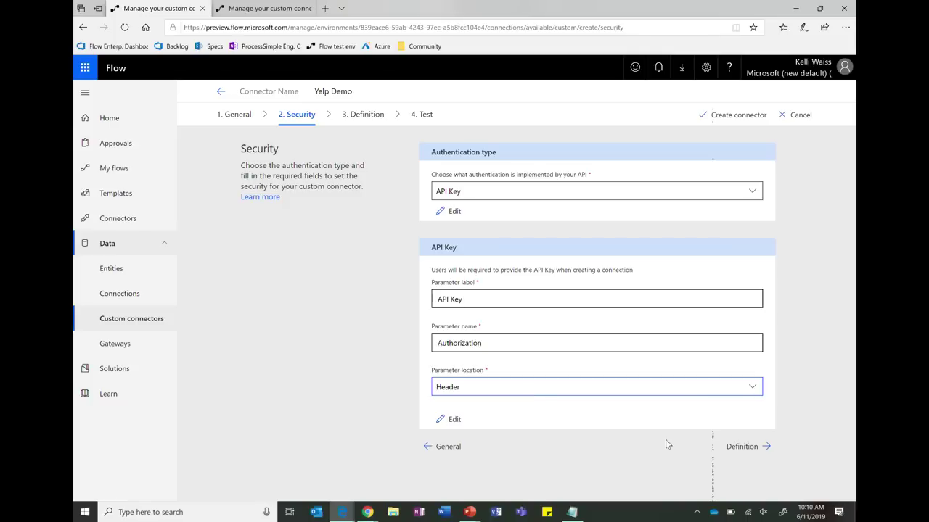
Step: Add a new action for Yelp's business search endpoint to the connector definition, with summary Search Business and operation ID SearchBusiness
left_click(742, 447)
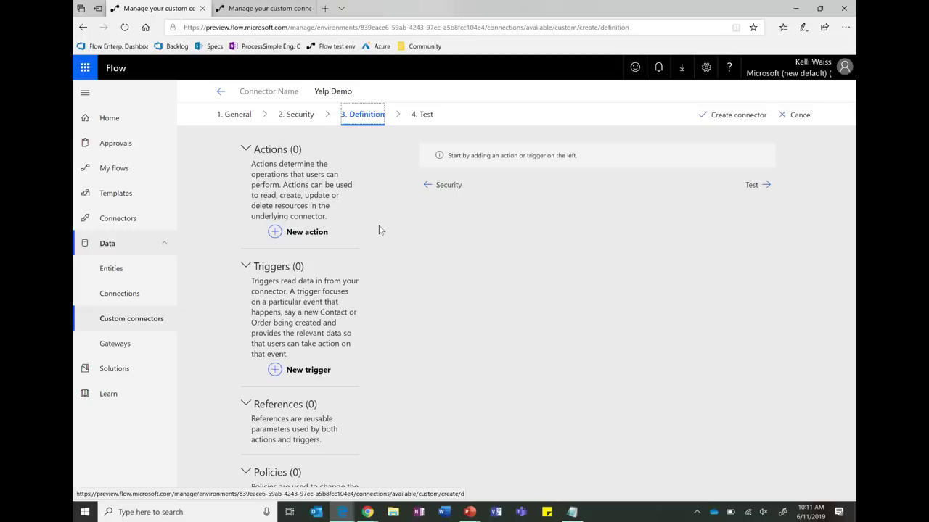
left_click(301, 232)
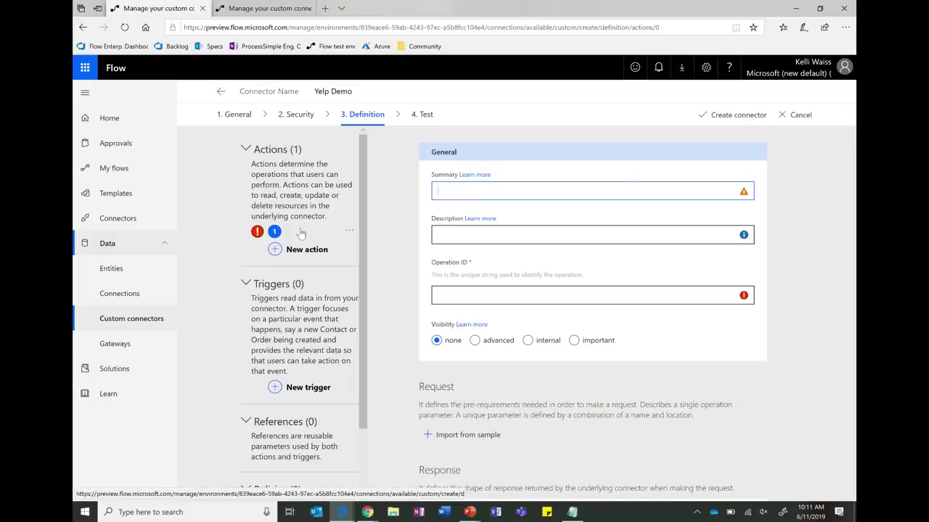
key("alt+Tab")
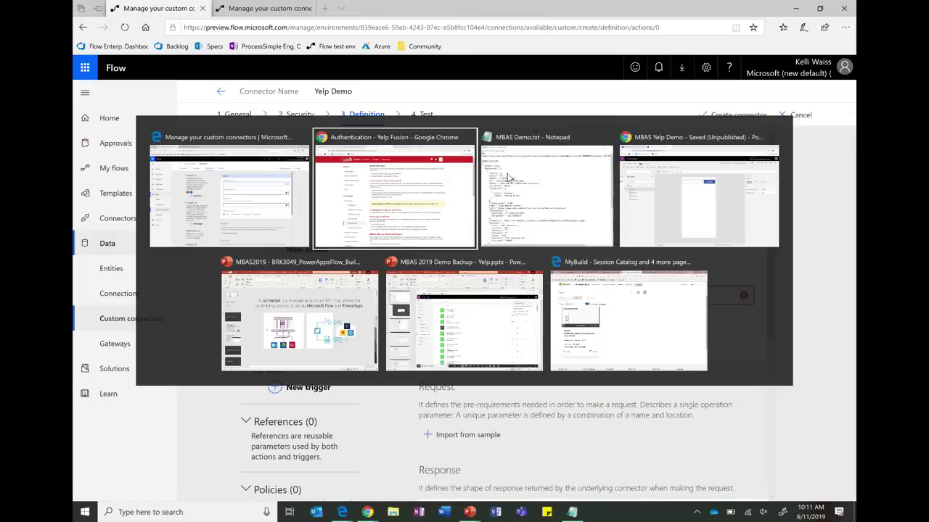
left_click(191, 7)
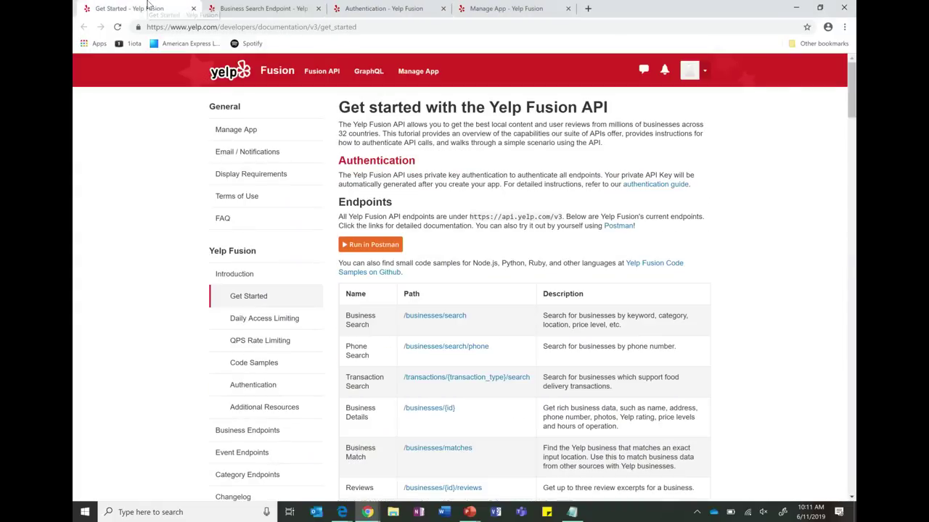
left_click(259, 8)
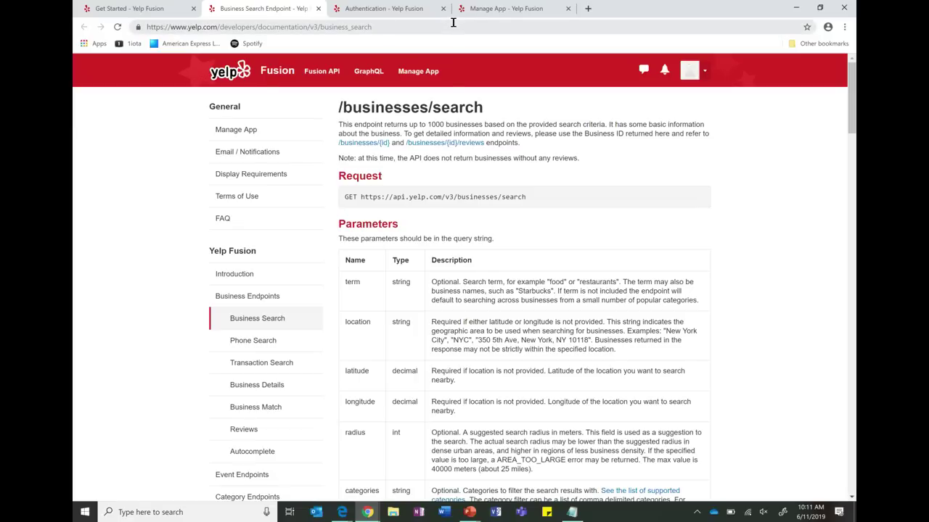
key("alt+Tab")
type("Search B")
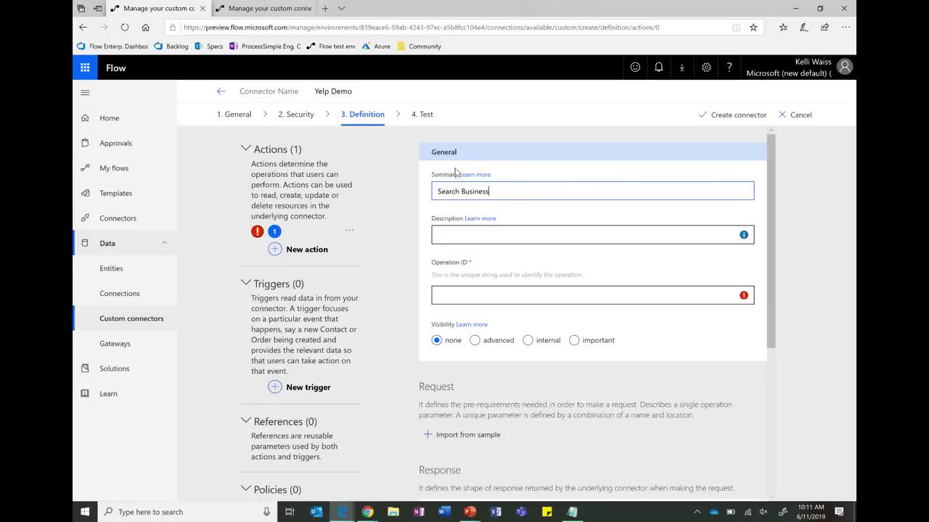
left_click(502, 299)
type("SearchBusiness")
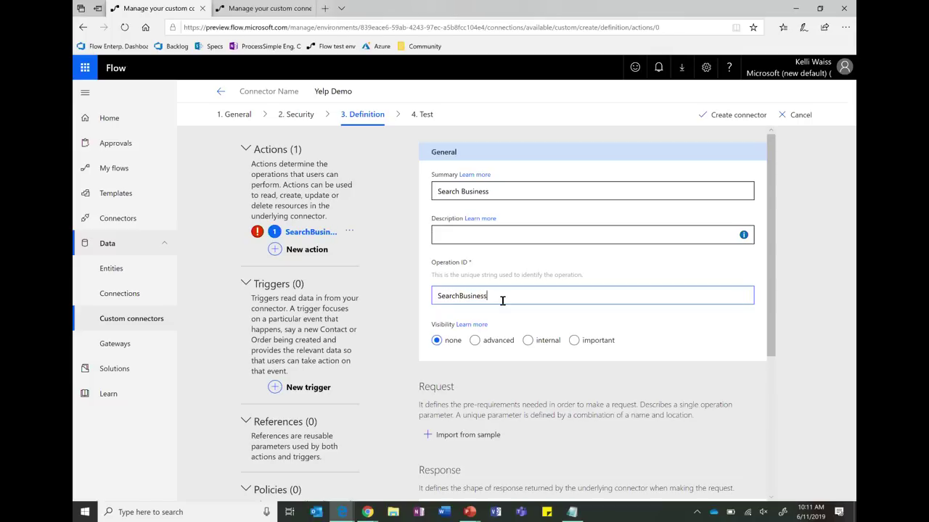
Step: Start importing the action's request from a sample, using the GET verb
scroll(502, 301, "down", 3)
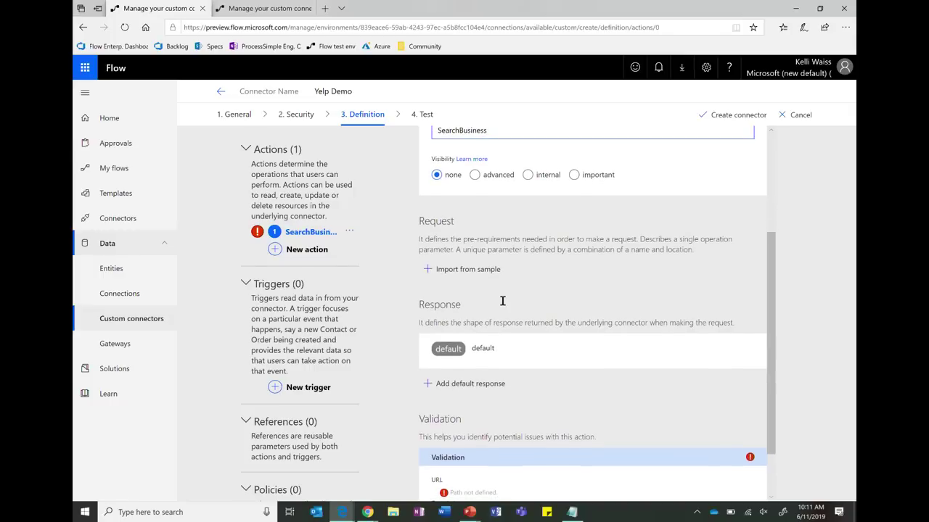
left_click(463, 269)
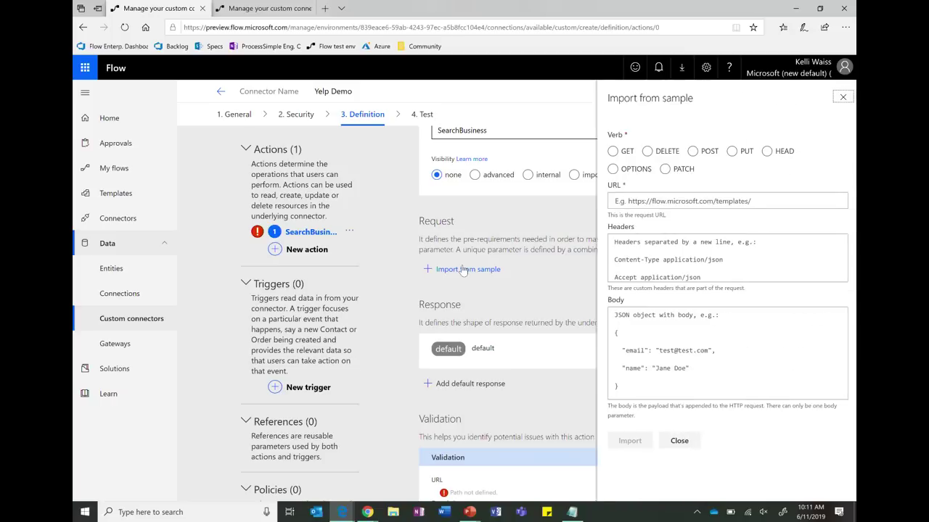
left_click(613, 152)
Step: Switch to Chrome and consult the sample GET request for searching businesses with a keyword in Yelp Fusion's Get Started documentation
key("alt+Tab")
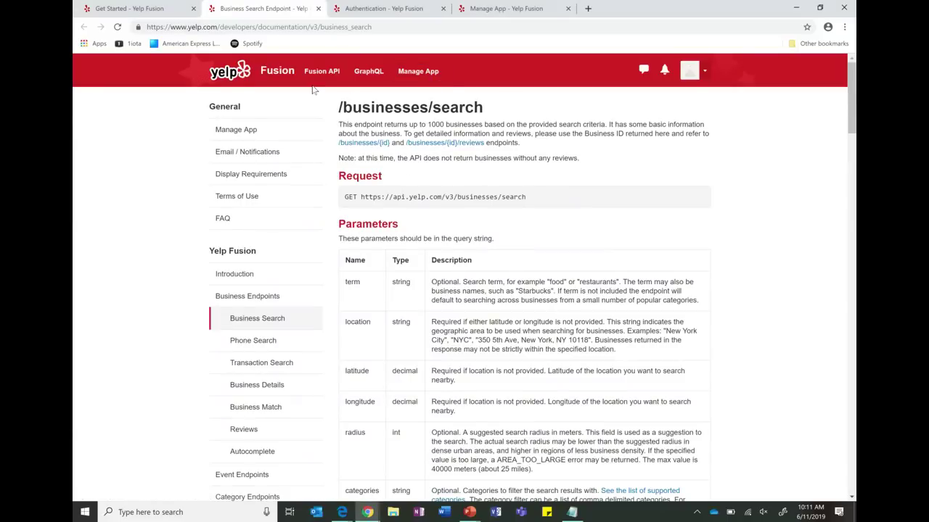
left_click(145, 8)
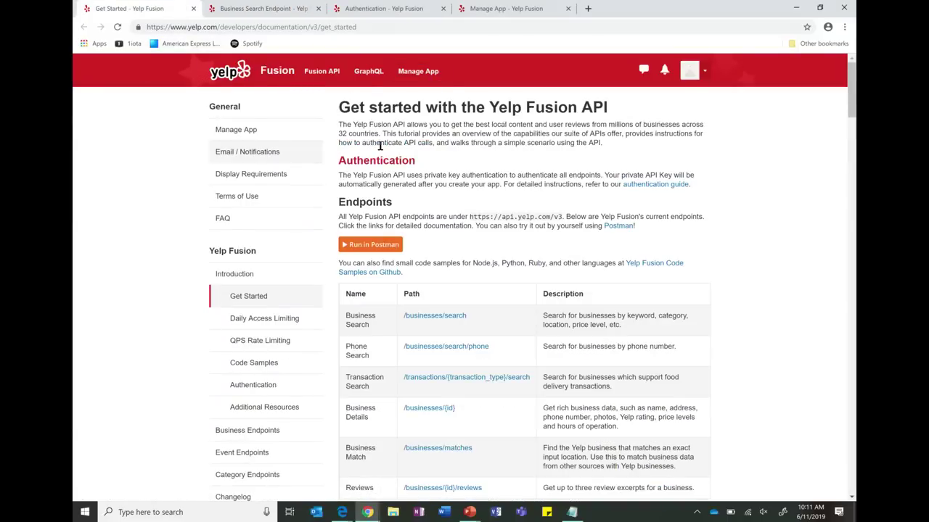
scroll(380, 145, "down", 1)
scroll(380, 145, "down", 15)
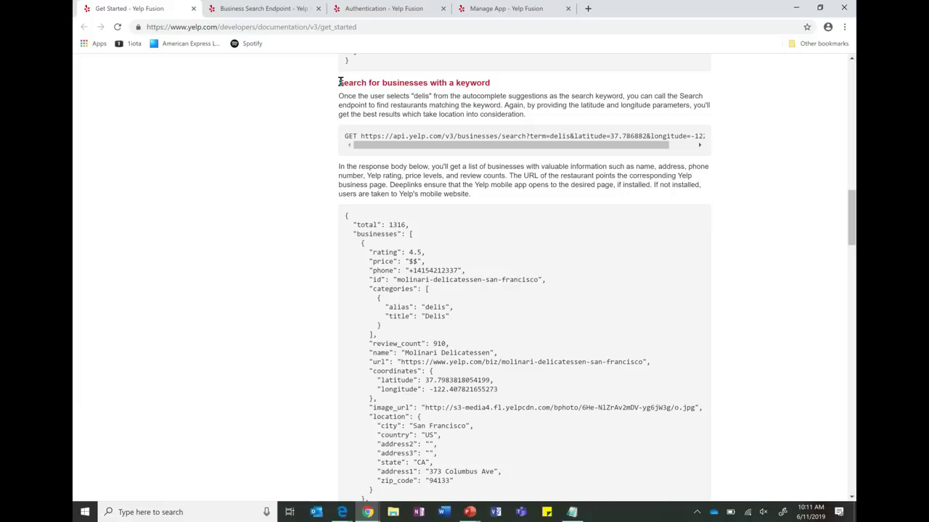
double_click(347, 136)
left_click_drag(361, 135, 521, 136)
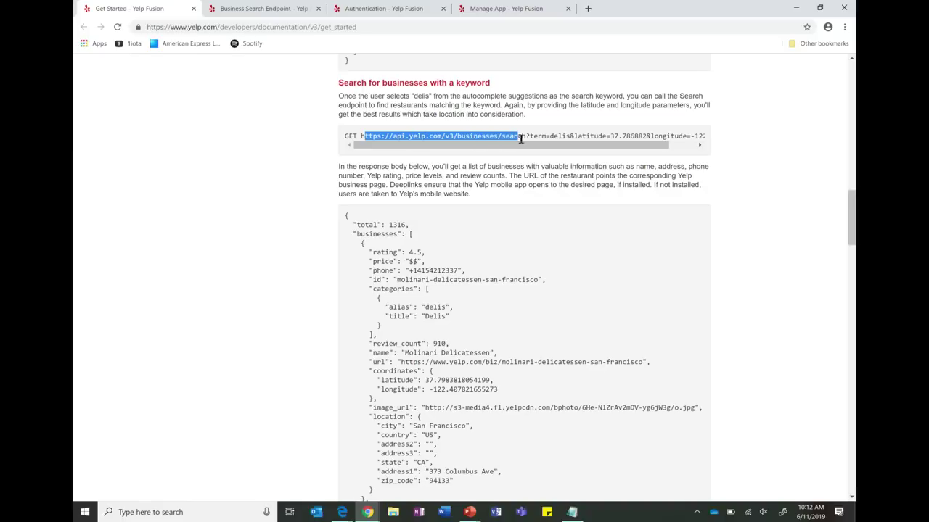
left_click(530, 137)
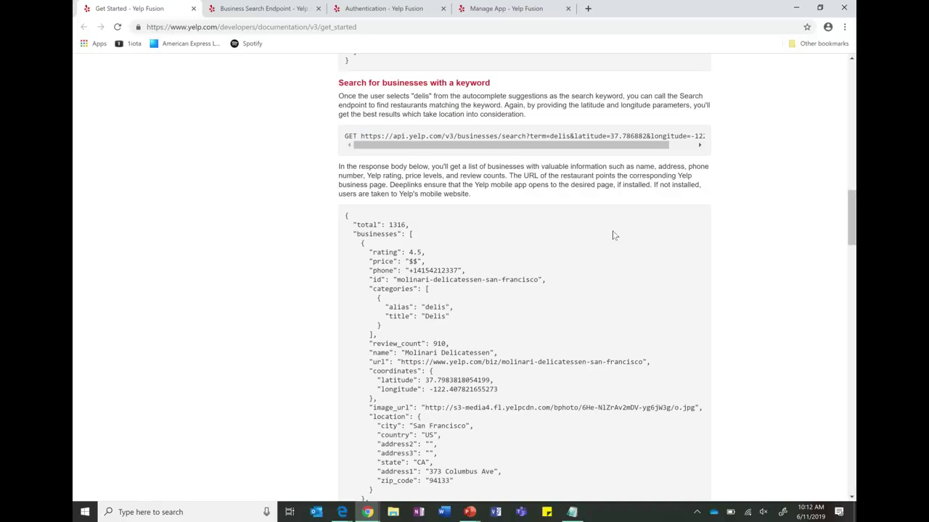
Step: Copy the sample business search URL from MBAS Demo.txt in Notepad, leaving the file's text intact
key("alt+Tab")
left_click(626, 201)
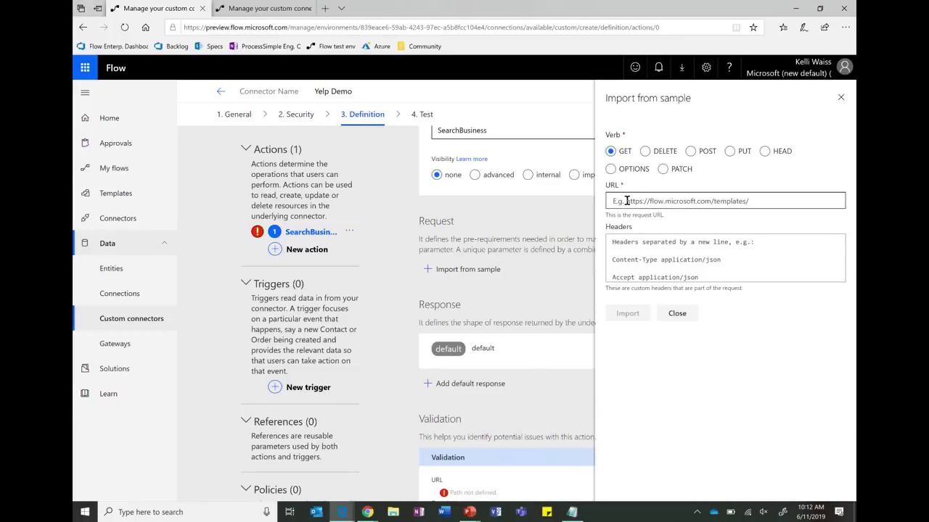
key("alt+Tab")
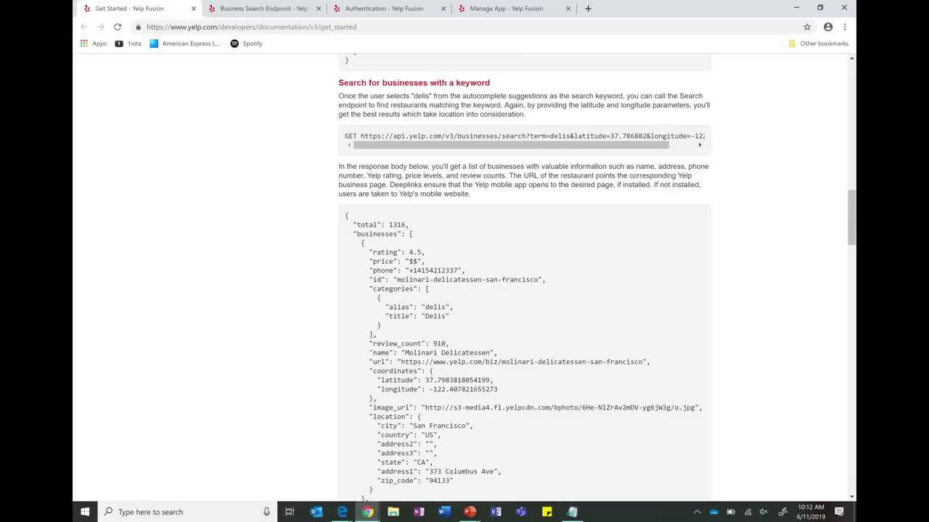
left_click(572, 512)
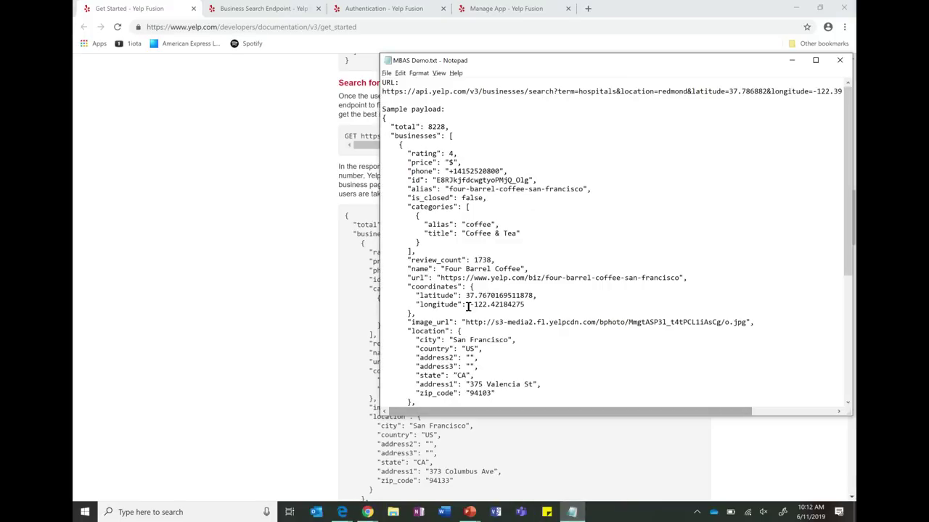
triple_click(387, 89)
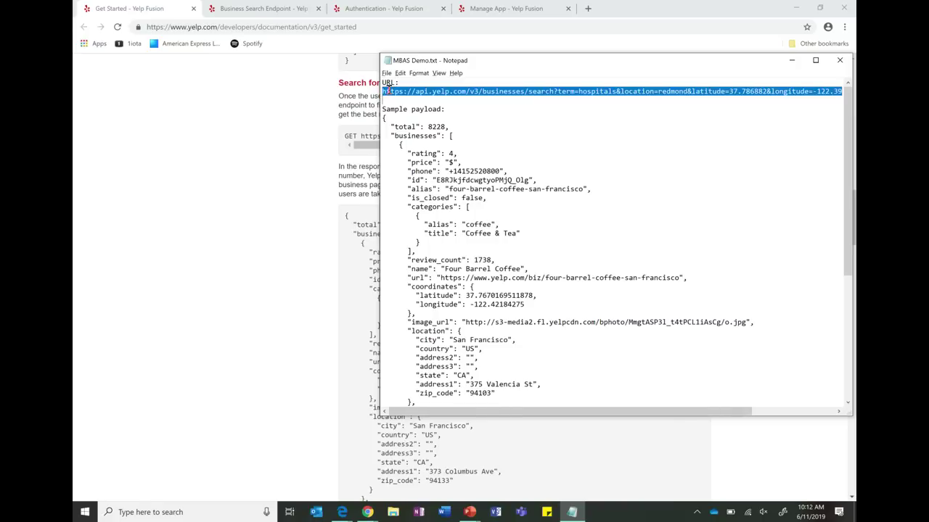
key("ctrl+x")
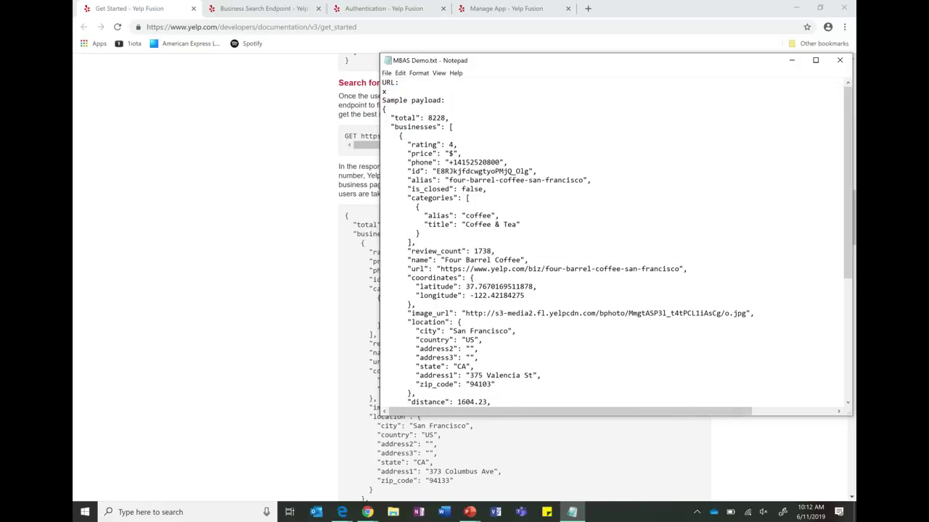
key("ctrl+z")
Step: Back in Microsoft Flow, import the GET request using the copied URL with term=hospitals, location=redmond, latitude=37.786882 and longitude=-122.399972
key("alt+Tab")
key("Tab")
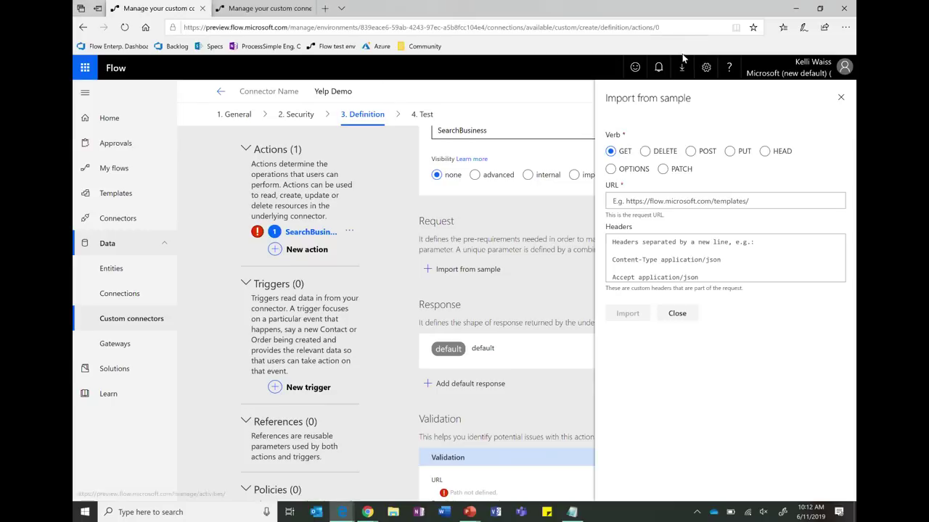
left_click(643, 198)
key("ctrl+v")
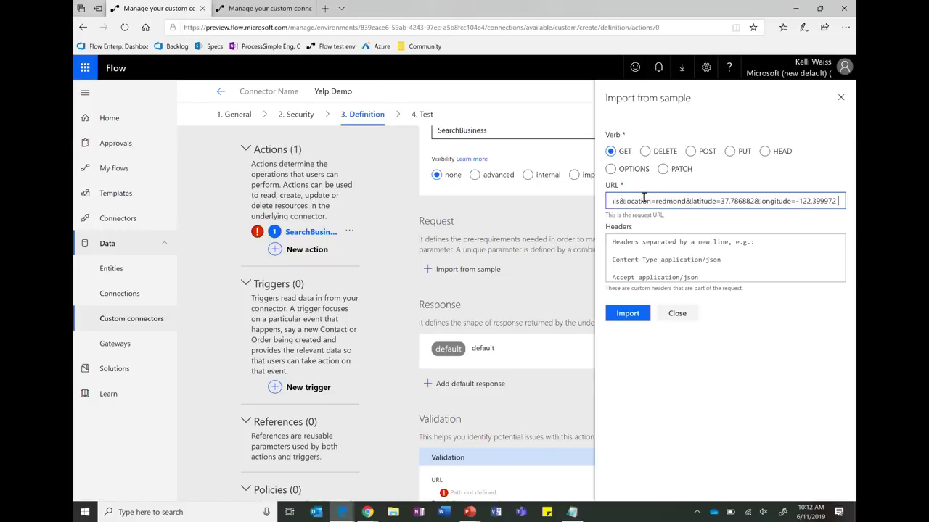
left_click(628, 316)
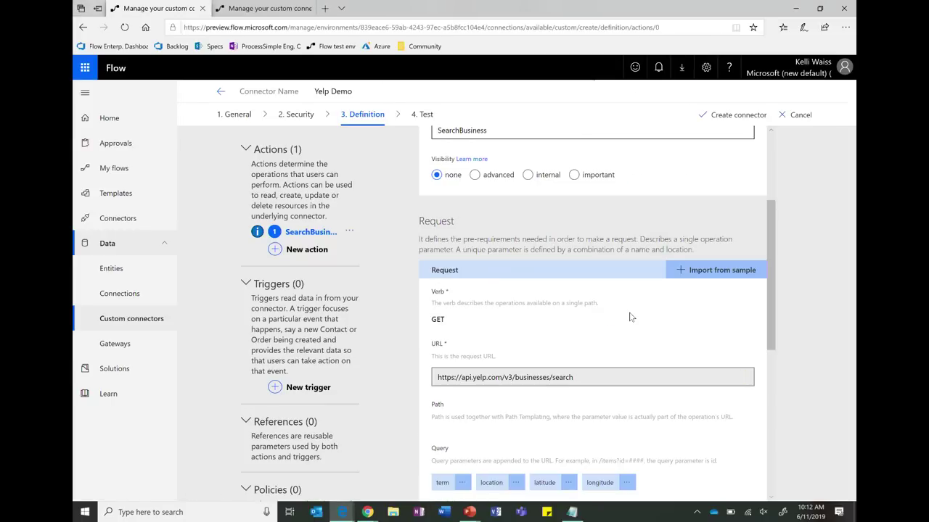
Step: Make the request's term query parameter required and return to the action definition
scroll(630, 317, "down", 2)
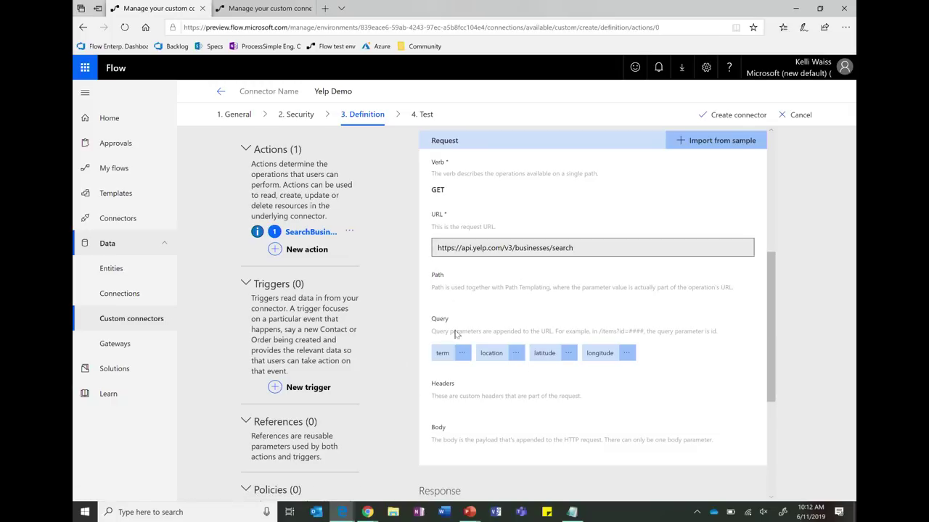
left_click(444, 356)
left_click(462, 353)
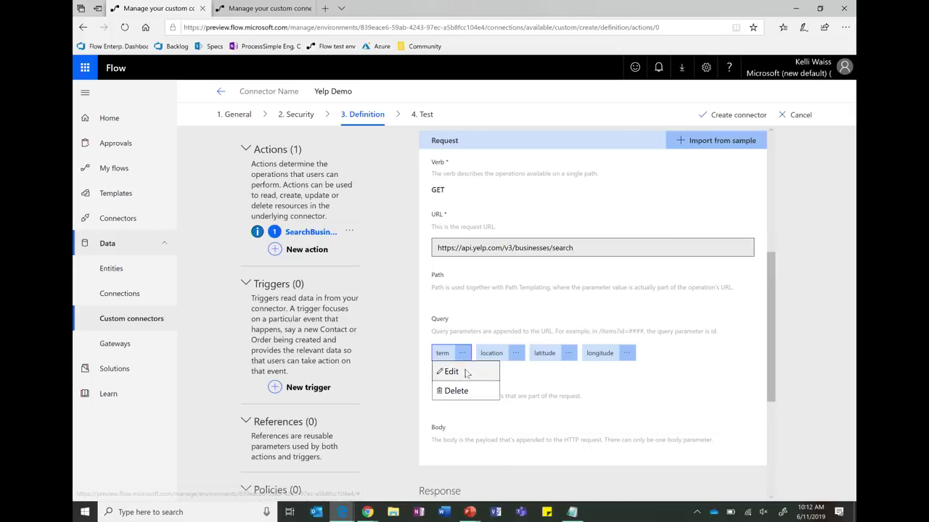
left_click(452, 372)
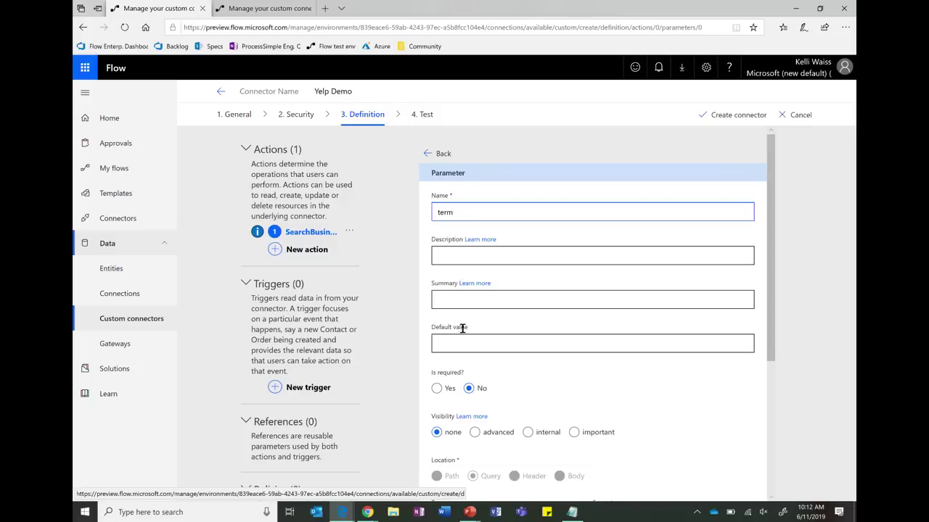
left_click(436, 389)
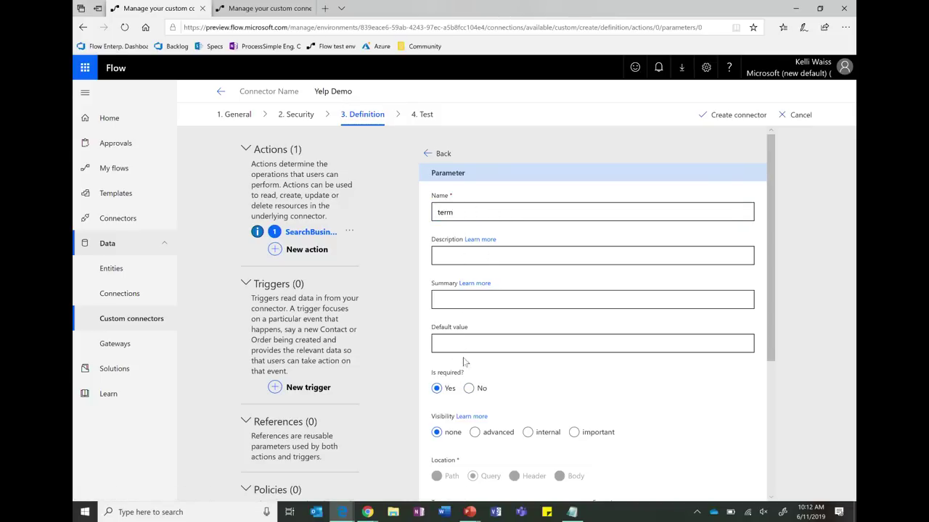
scroll(465, 342, "down", 2)
scroll(467, 345, "up", 2)
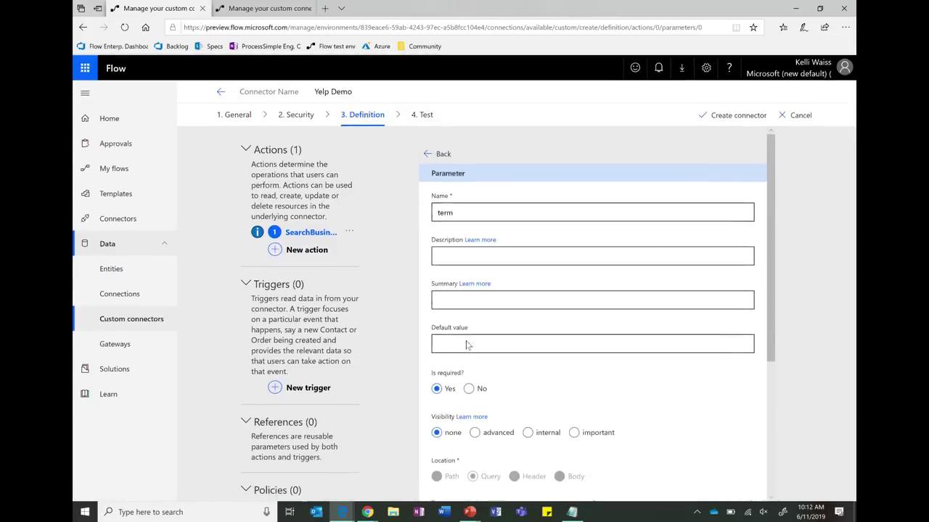
left_click(429, 153)
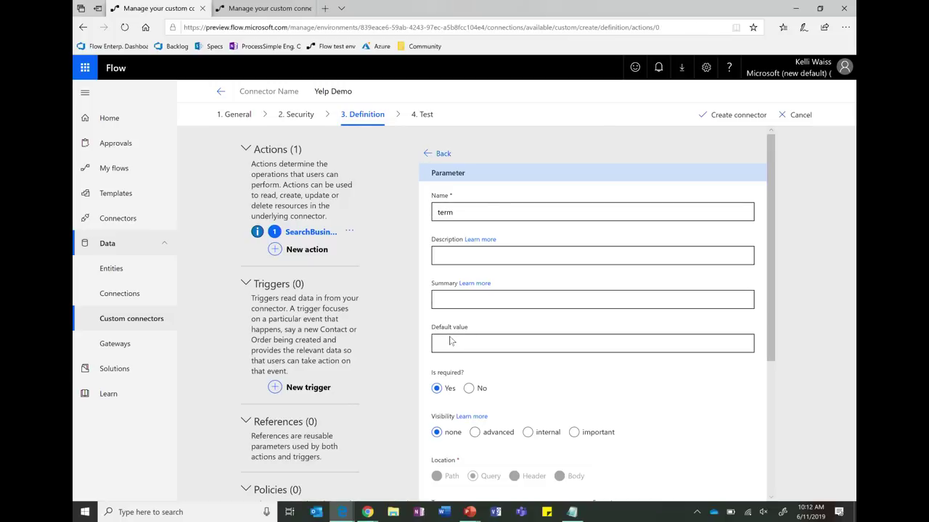
Step: Make the request's location query parameter required and return to the action definition
scroll(461, 414, "down", 3)
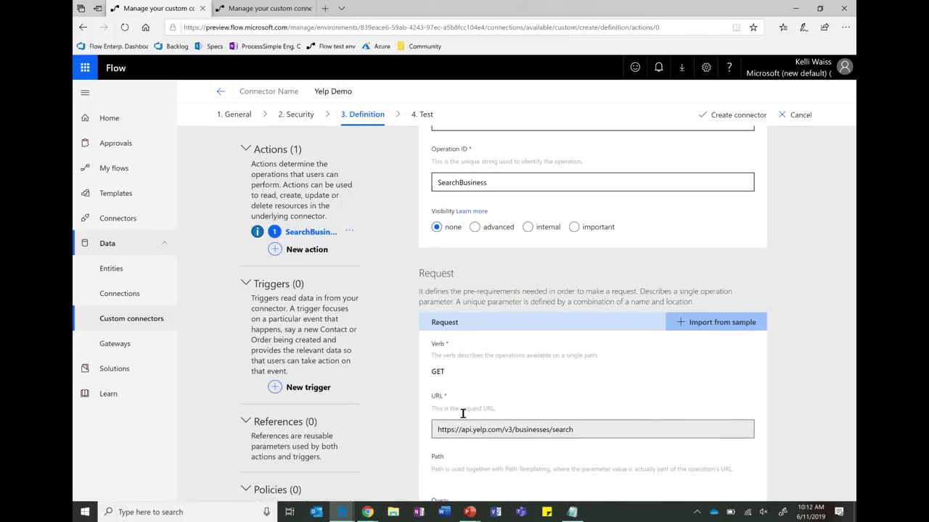
scroll(463, 413, "down", 3)
left_click(520, 387)
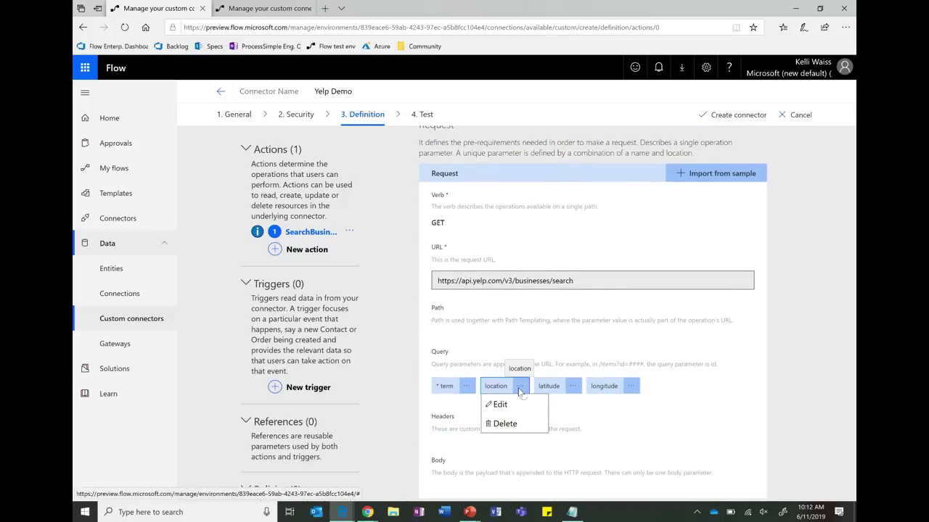
left_click(500, 405)
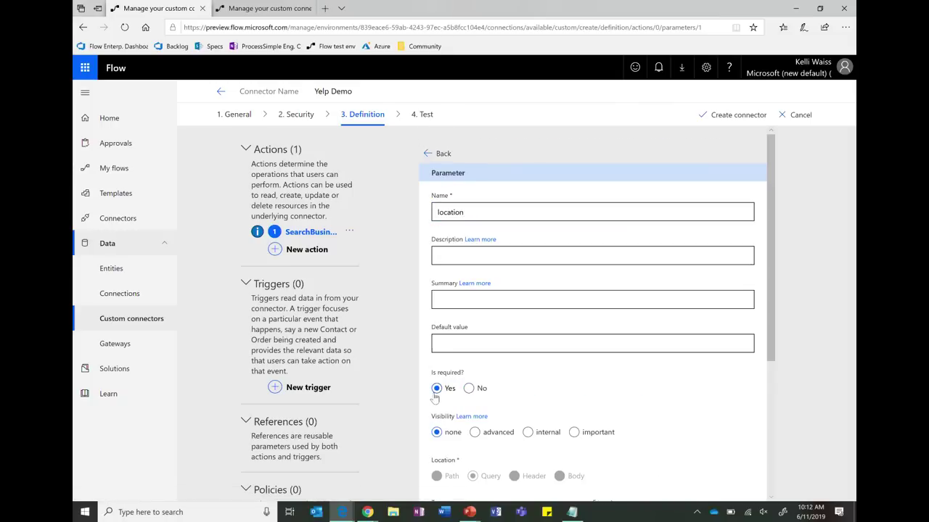
left_click(428, 154)
Step: Open the action's default response and start importing it from a sample
scroll(450, 260, "down", 5)
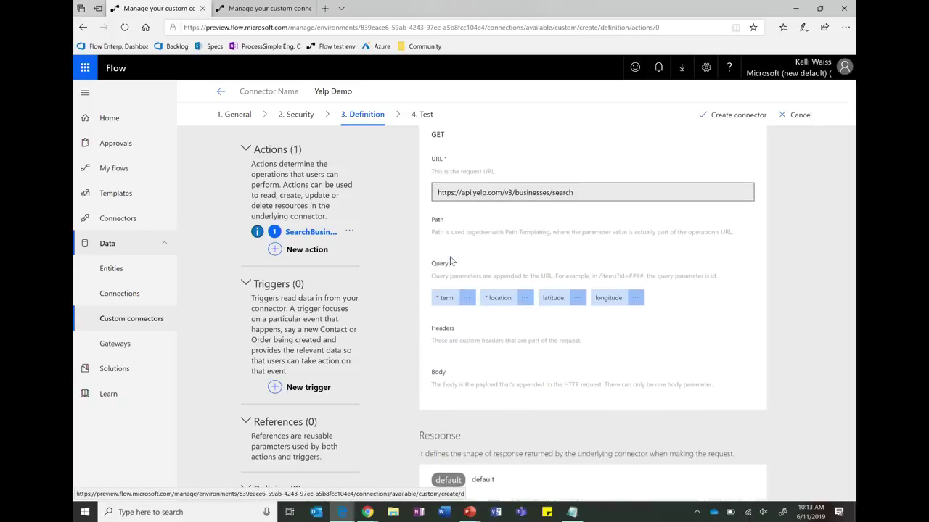
scroll(450, 259, "down", 1)
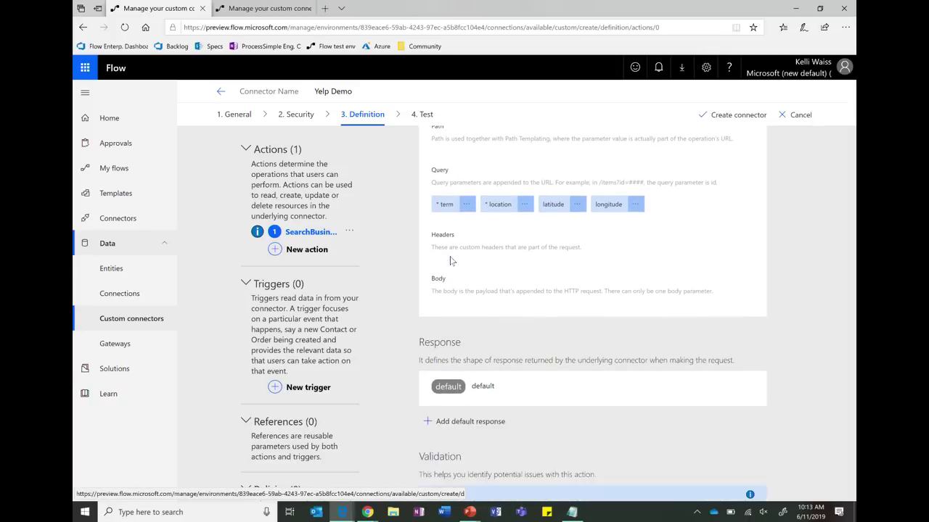
scroll(450, 259, "down", 1)
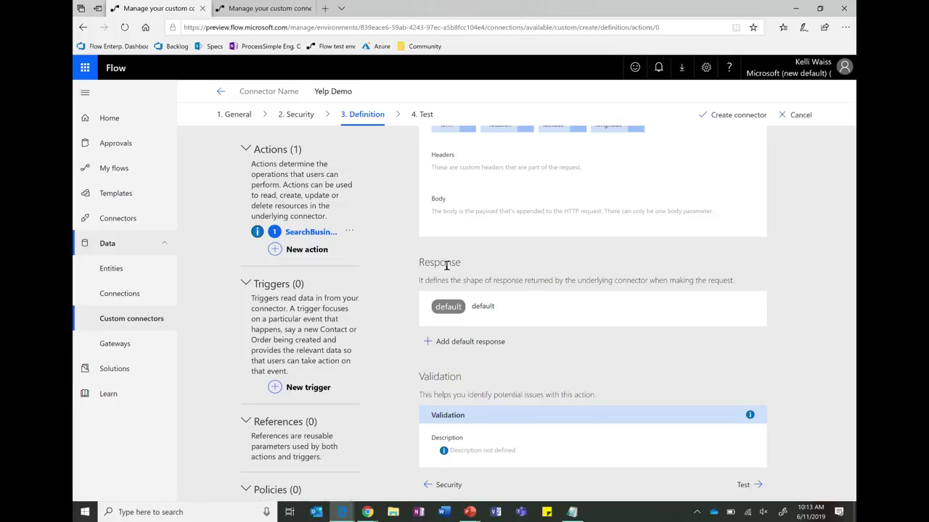
left_click(450, 307)
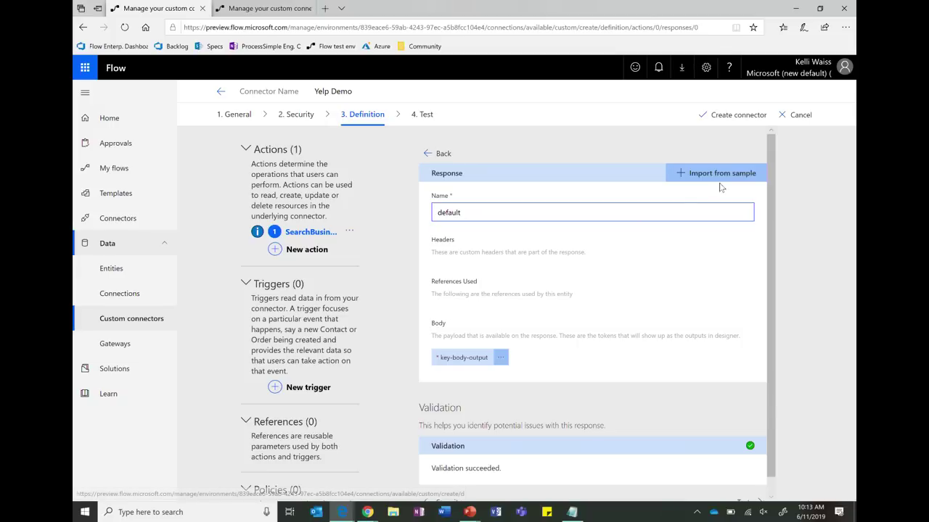
left_click(714, 174)
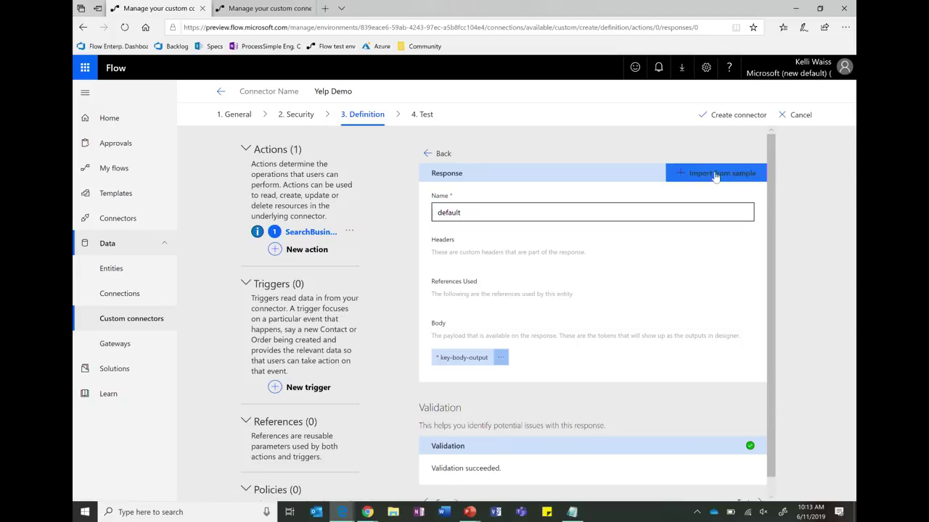
Step: Switch to Chrome and examine the sample JSON response body for the keyword business search, including its placeholder comment line
key("alt+Tab")
key("Tab")
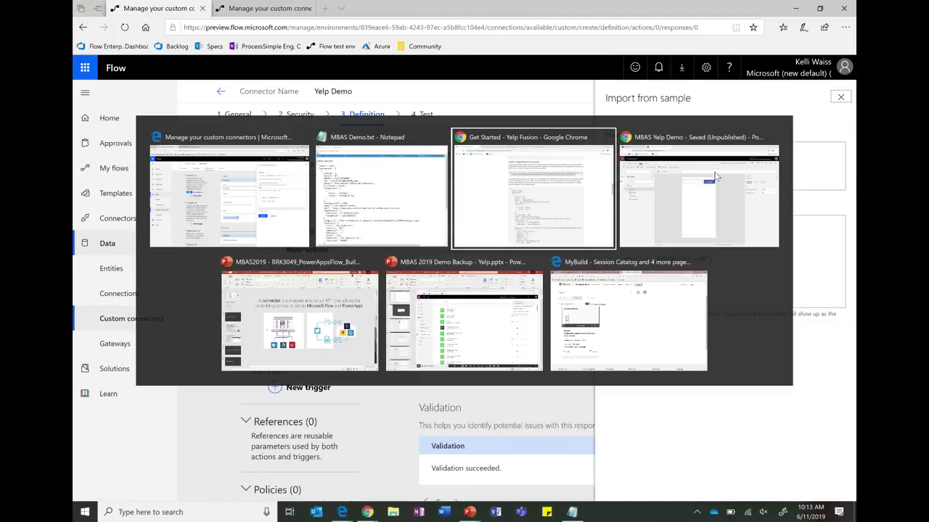
scroll(485, 174, "down", 3)
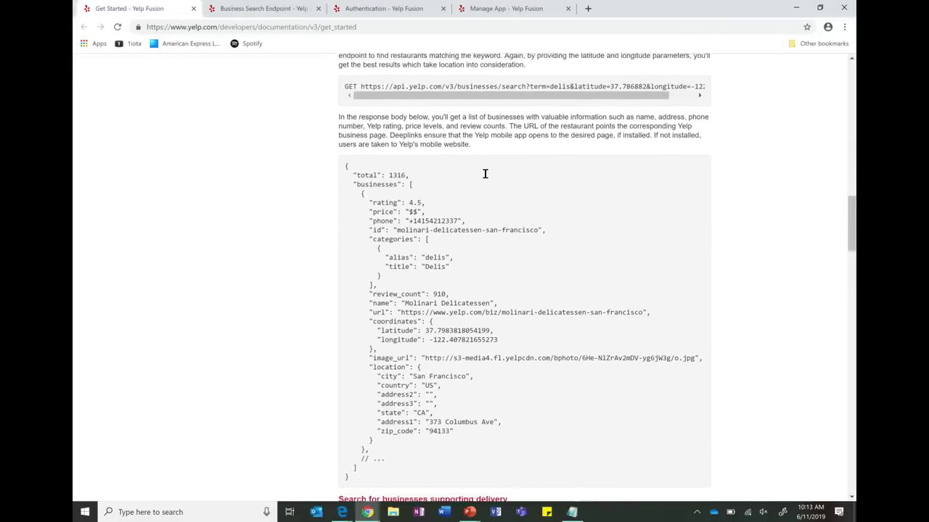
left_click_drag(346, 123, 415, 438)
left_click(434, 411)
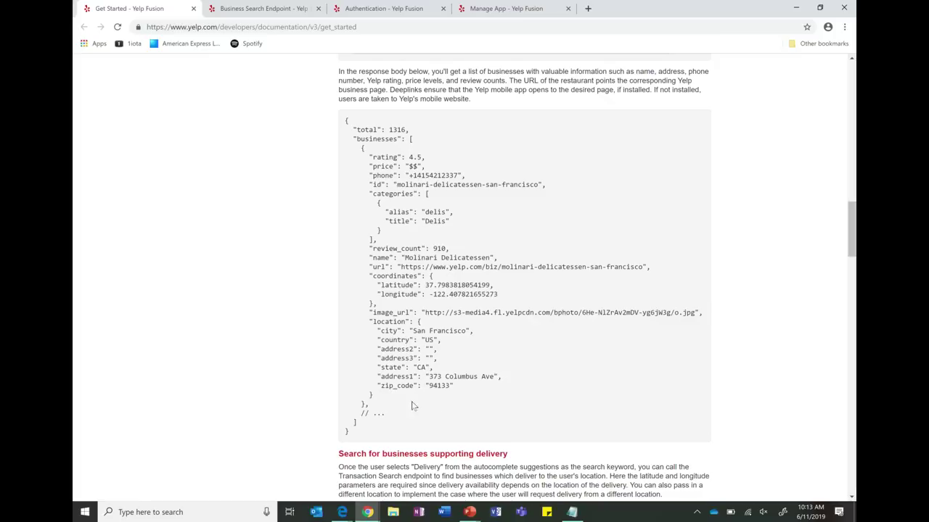
left_click_drag(396, 414, 356, 419)
left_click(362, 424)
left_click_drag(391, 413, 356, 411)
Step: Switch to Notepad and copy the complete sample payload JSON from MBAS Demo.txt
key("alt+Tab")
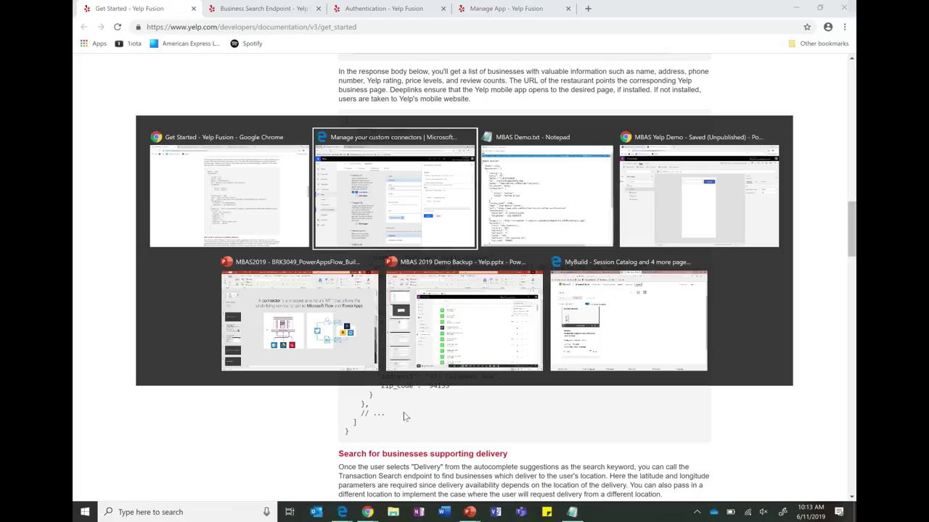
key("alt+Tab")
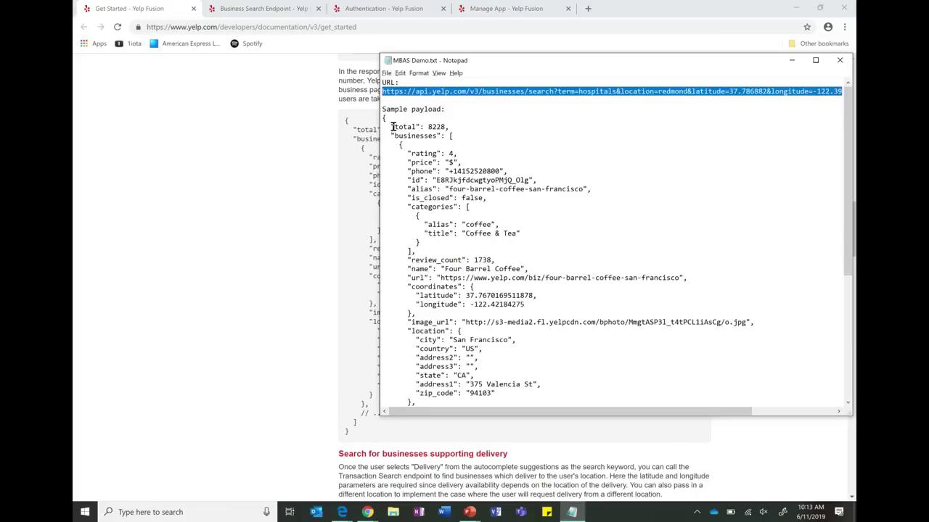
left_click_drag(382, 116, 416, 351)
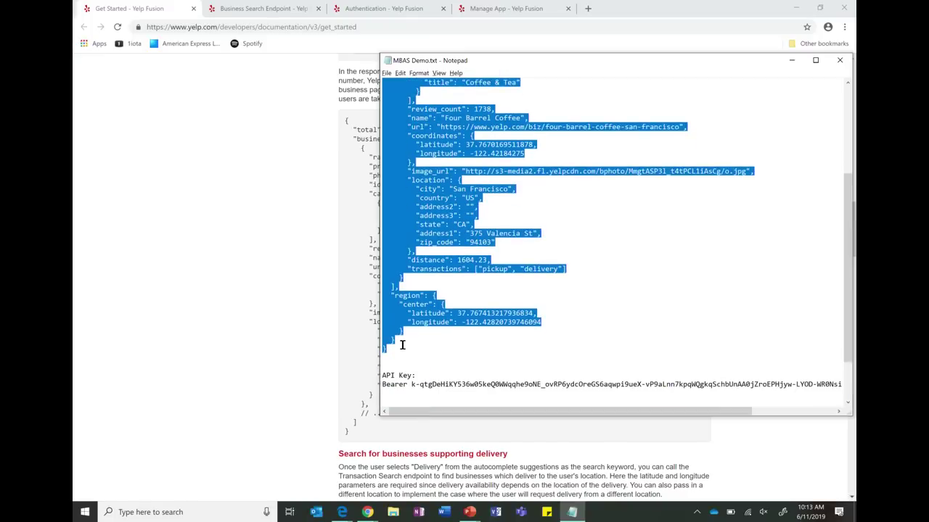
Step: Switch back to Microsoft Flow in Edge and import the copied payload as the sample body of the default response
key("alt+Tab")
key("alt+Tab")
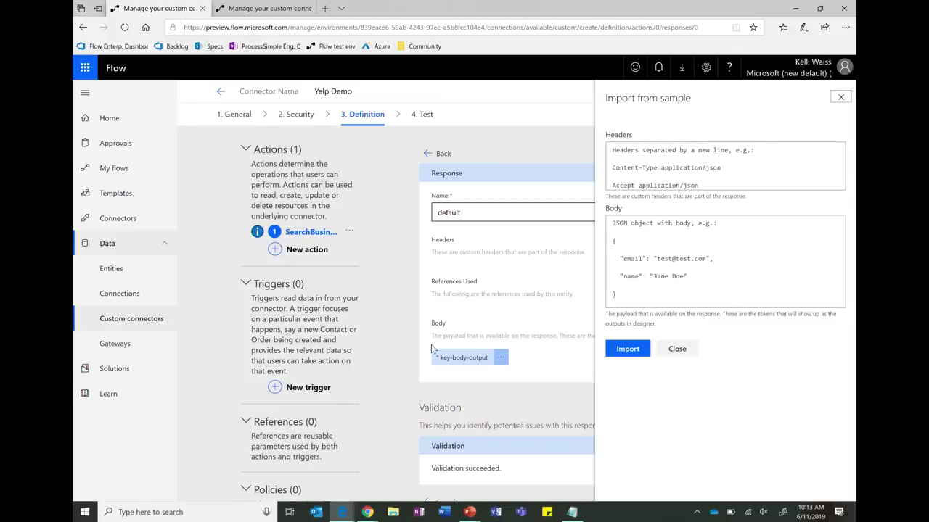
left_click(693, 266)
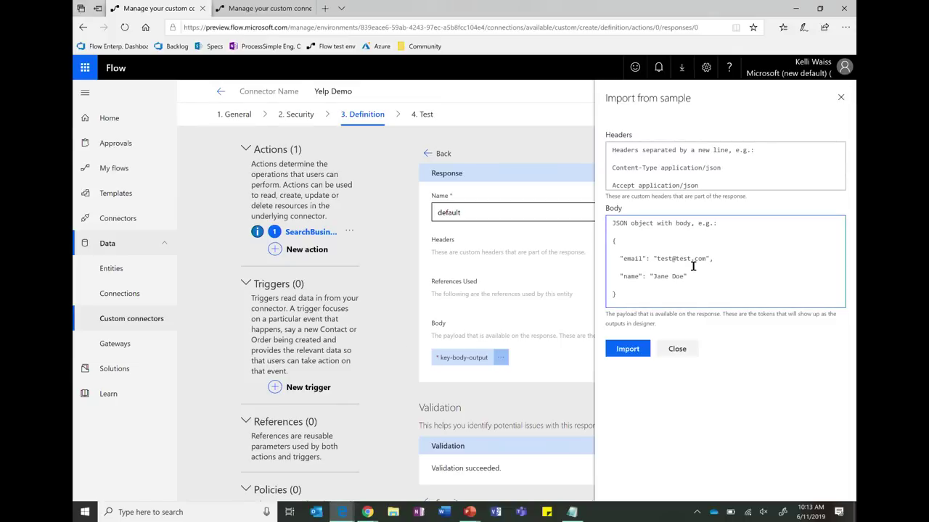
key("ctrl+v")
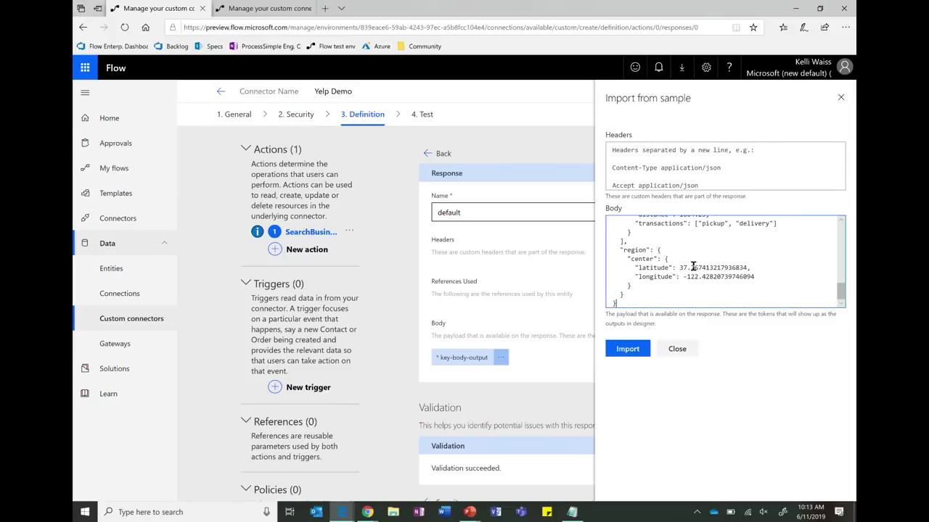
left_click(625, 351)
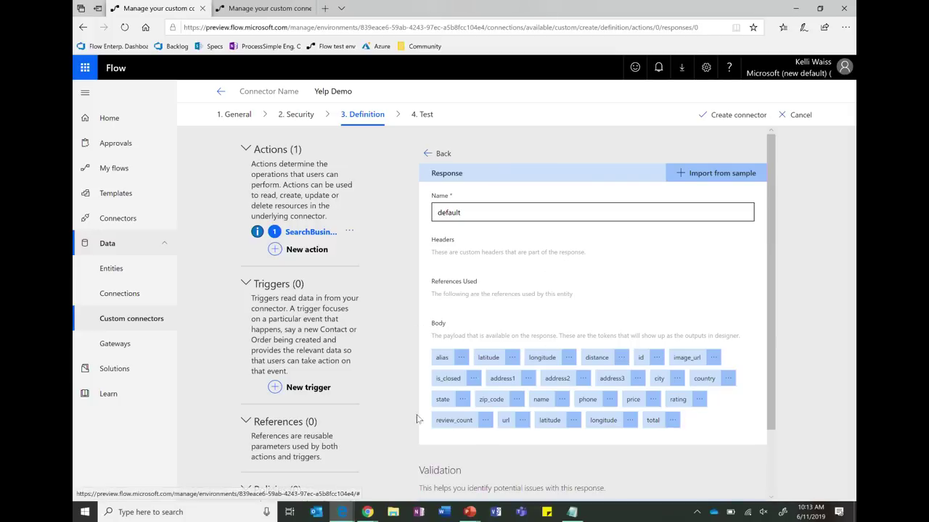
Step: Review the imported response body fields and create the Yelp Demo custom connector
scroll(468, 350, "down", 1)
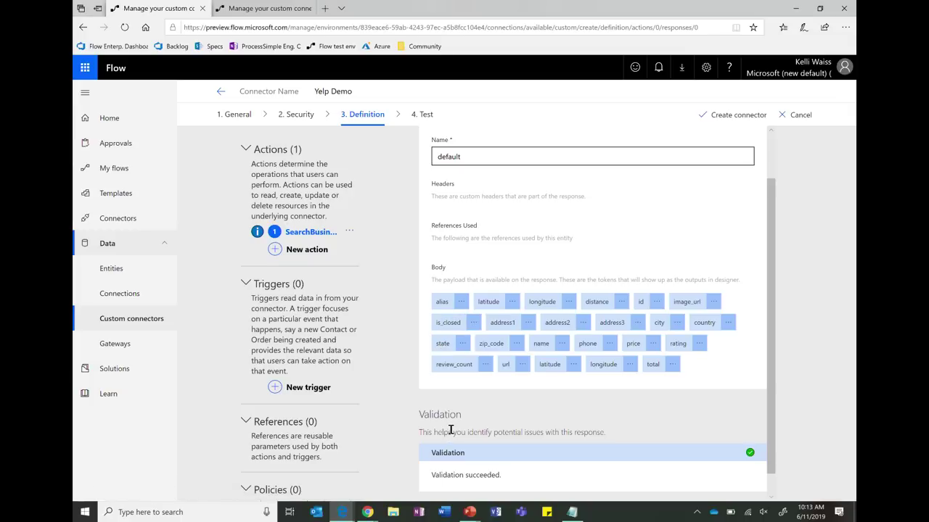
scroll(494, 197, "down", 1)
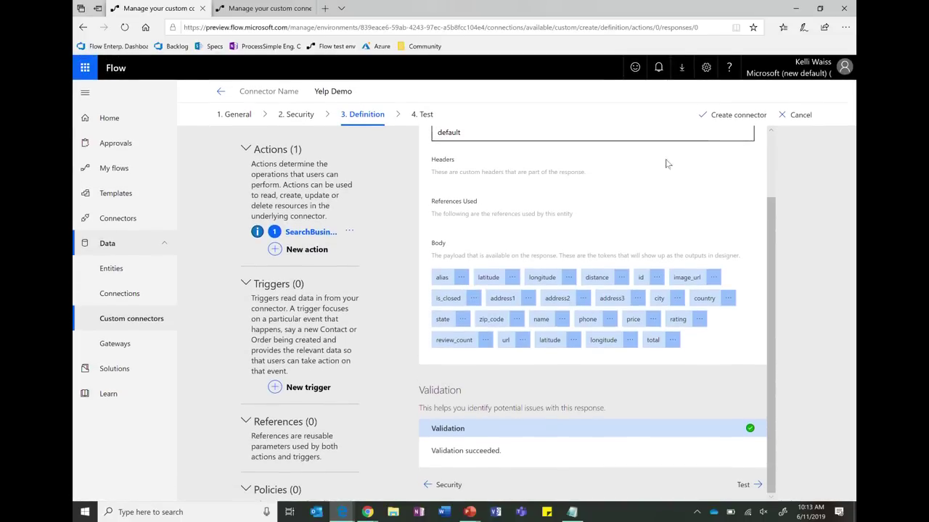
left_click(716, 121)
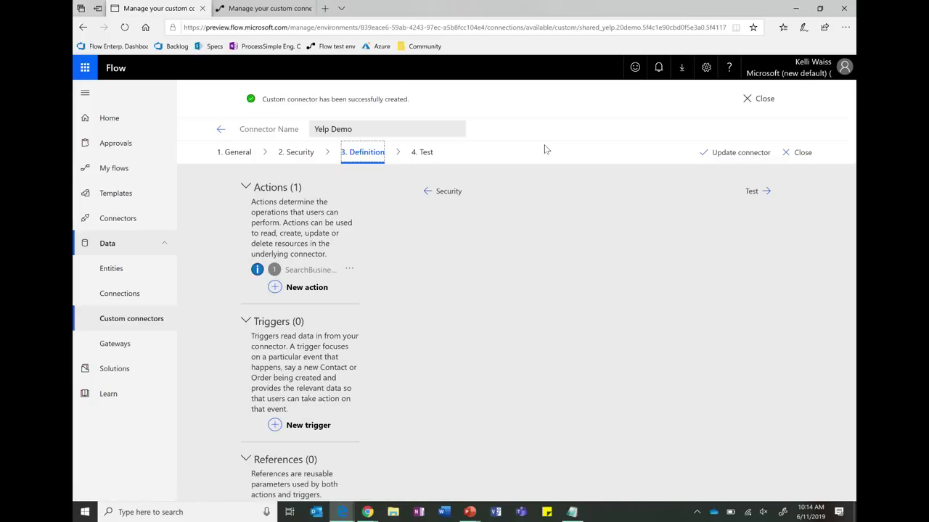
Step: Open the test stage of the Yelp Demo connector and start a new connection for it
scroll(555, 249, "down", 3)
scroll(555, 249, "down", 5)
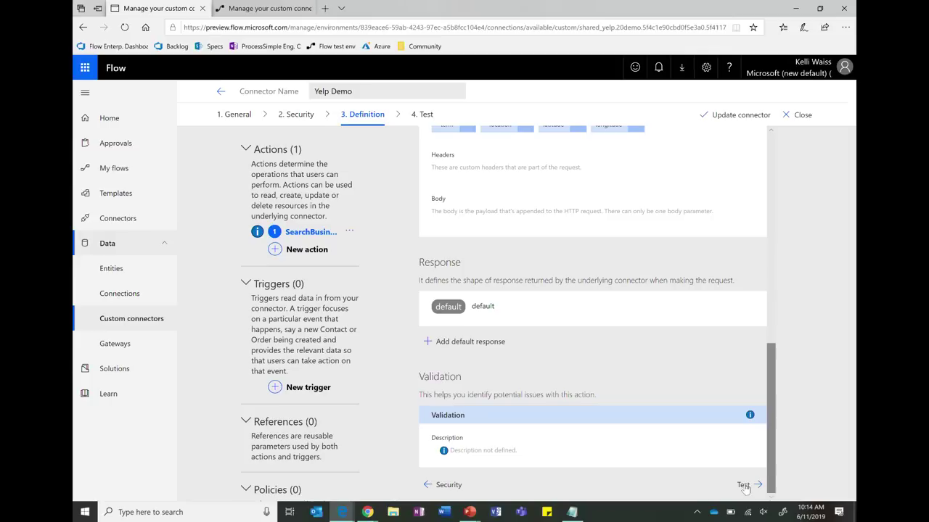
left_click(741, 485)
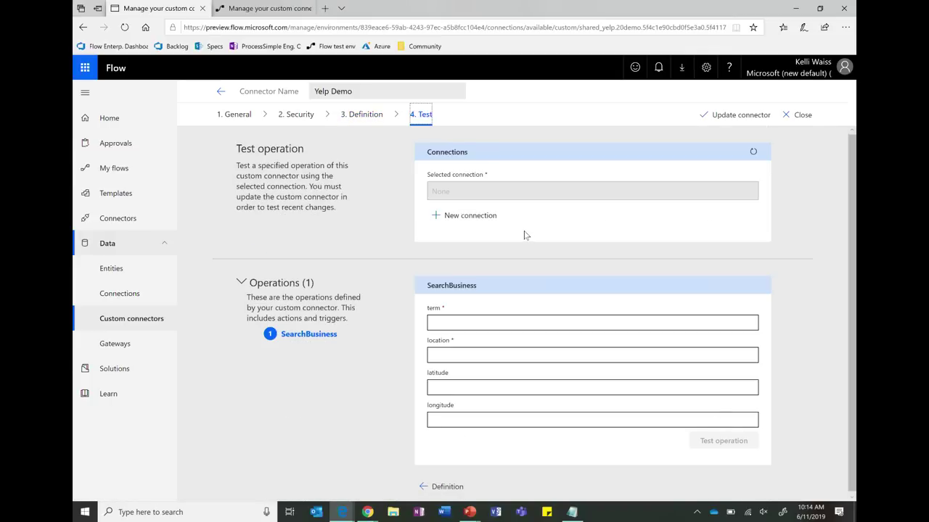
left_click(464, 219)
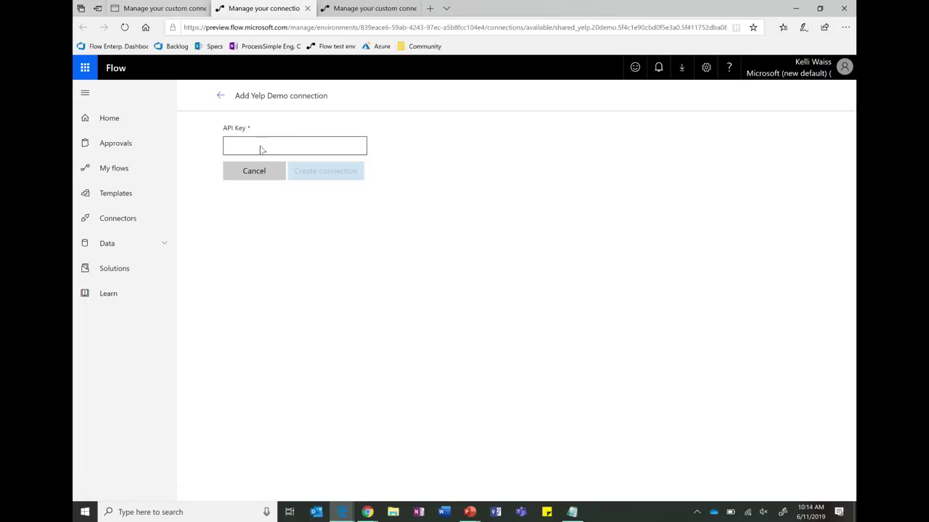
Step: Copy the complete API key line from MBAS Demo.txt in Notepad and return to the new connection form in Edge
left_click(571, 513)
left_click(385, 379)
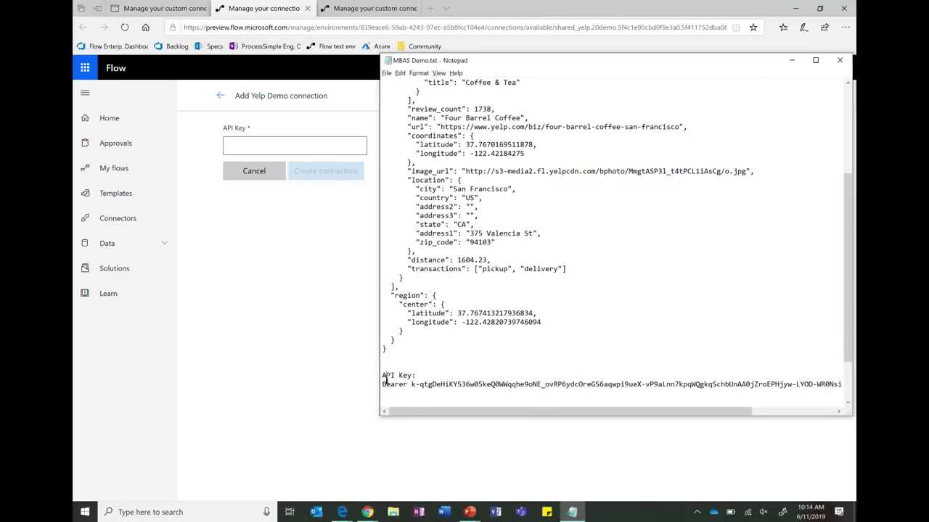
key("shift+Down")
key("Down")
key("shift+Up")
key("alt+Tab")
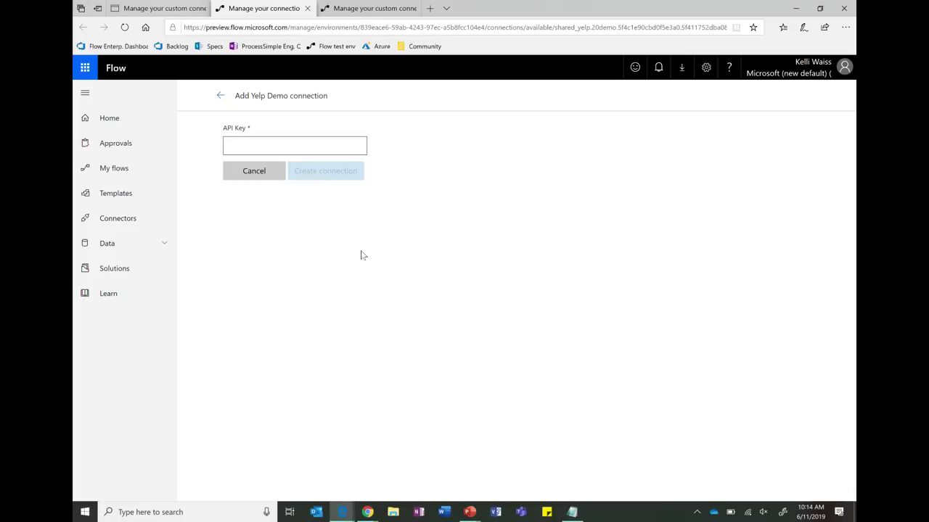
Step: Paste the API key, create the Yelp Demo connection and refresh the test page's connections so it is selected
left_click(324, 145)
key("ctrl+v")
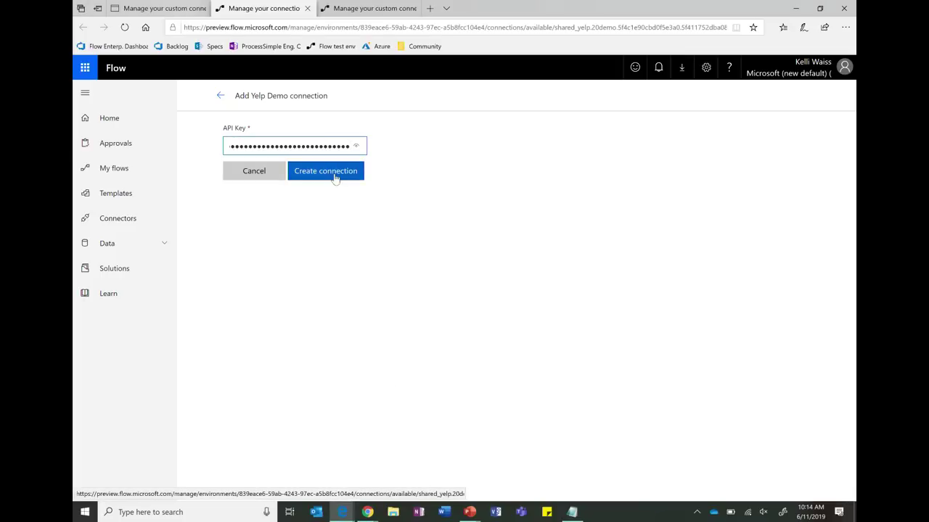
left_click(333, 172)
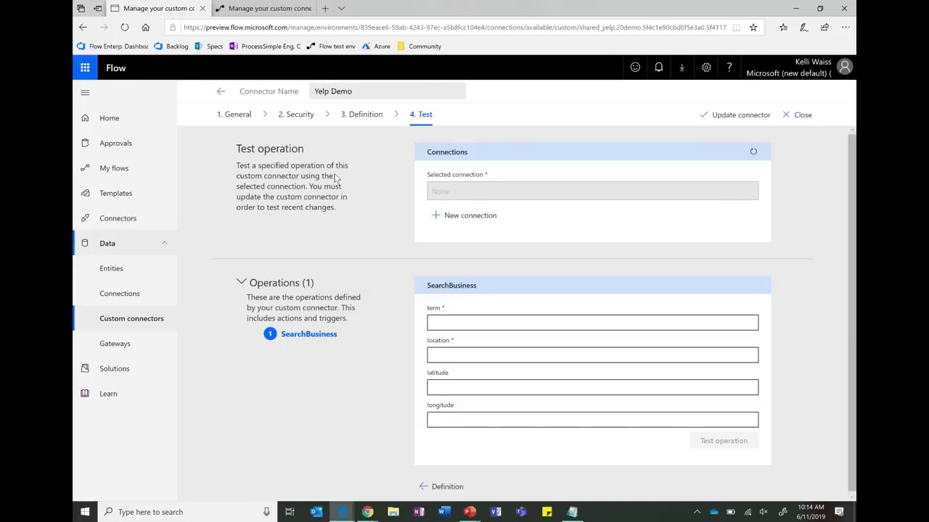
left_click(754, 154)
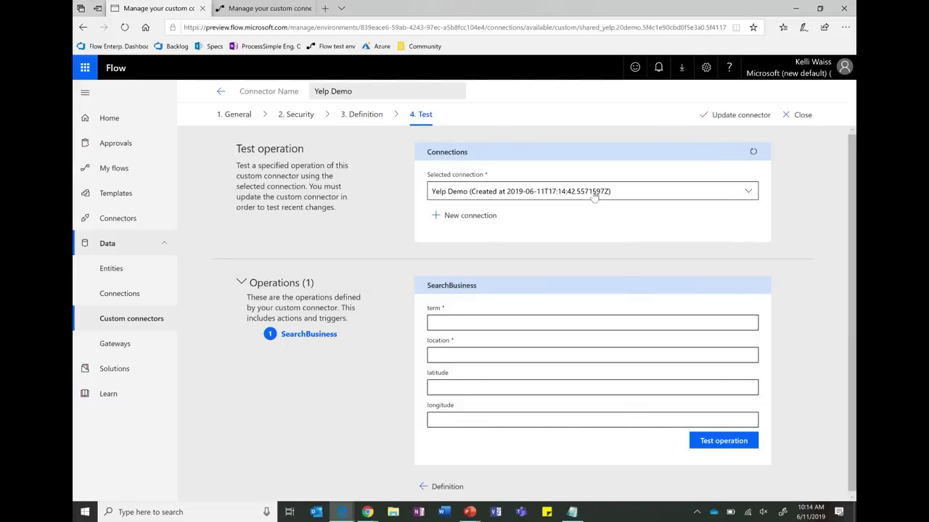
Step: Test the SearchBusiness operation with the term "hotel" and the location "atlanta"
left_click(461, 324)
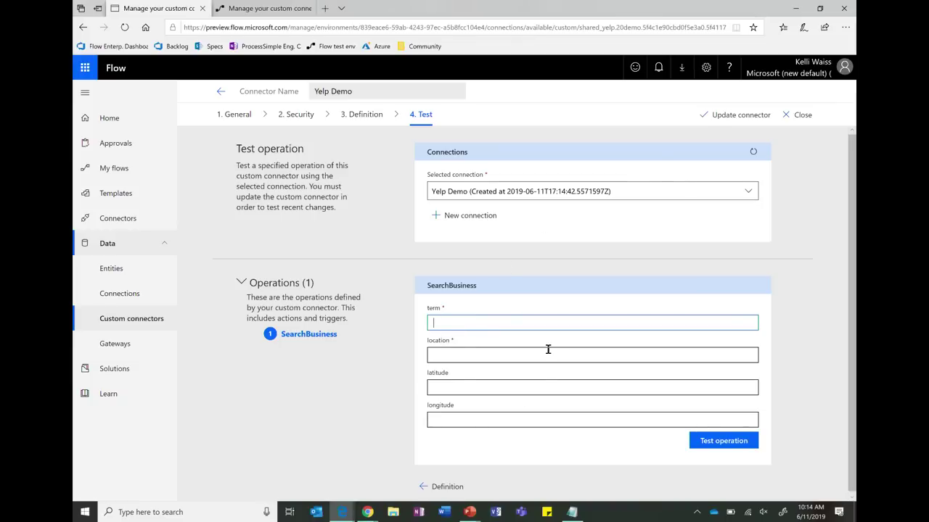
type("hotel")
left_click(545, 354)
type("atlanta")
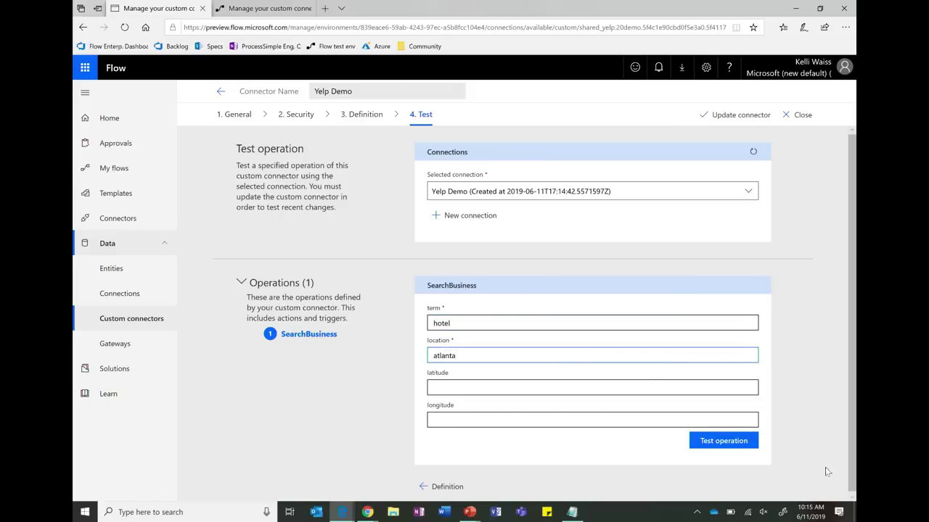
left_click(749, 444)
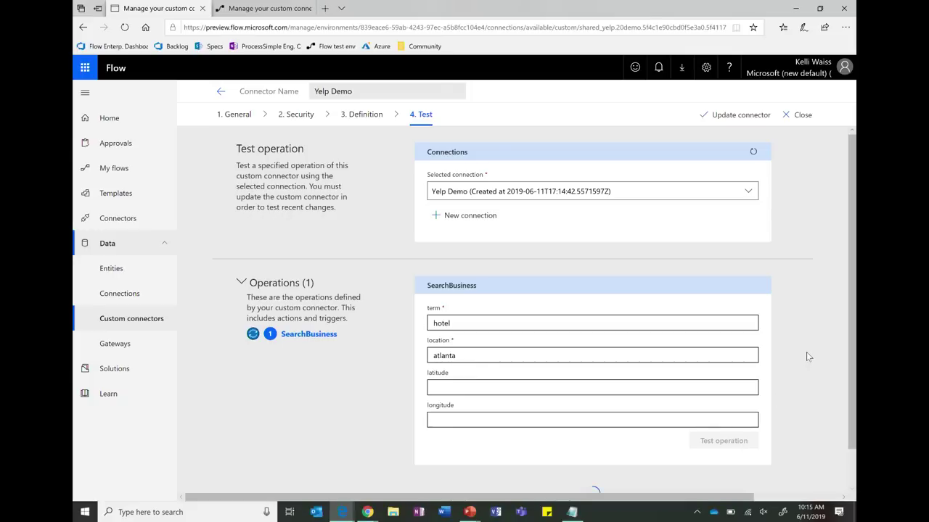
Step: Examine the test response's status and the business entries in its body
scroll(806, 352, "down", 5)
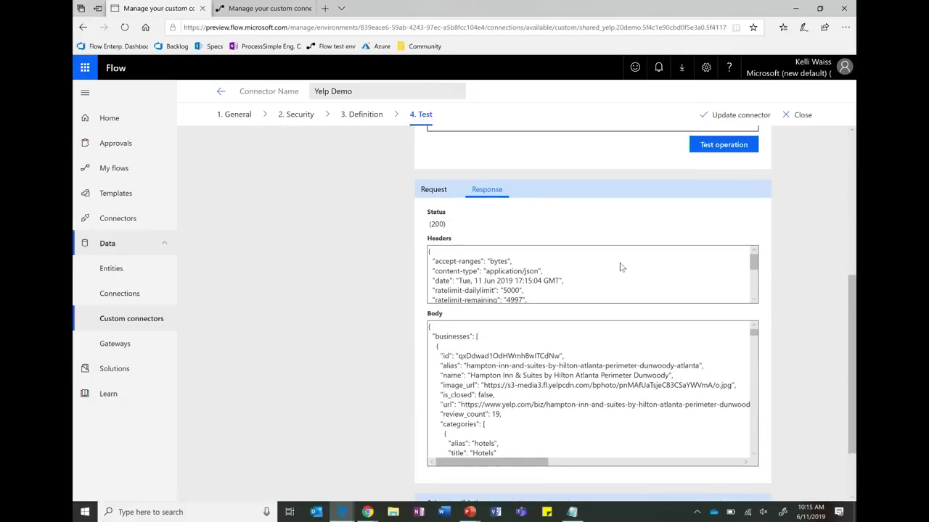
scroll(613, 354, "down", 2)
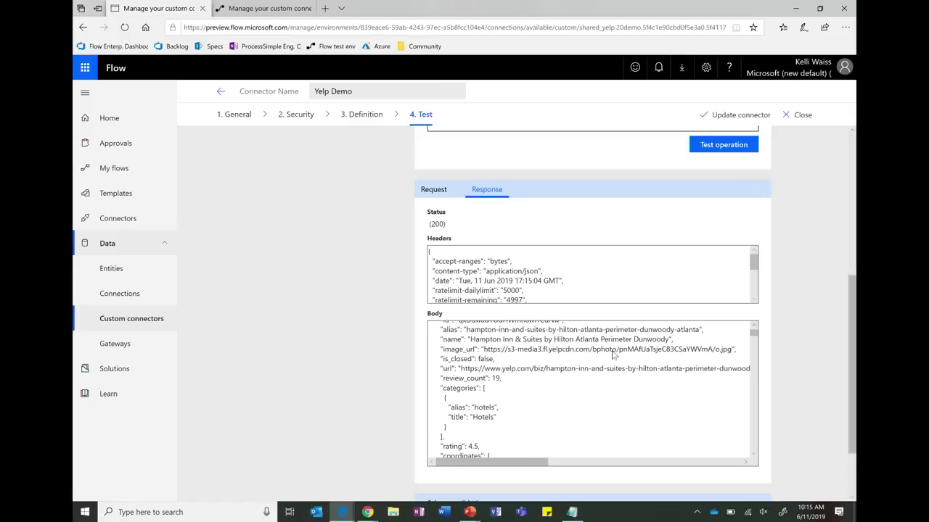
scroll(494, 337, "down", 4)
scroll(494, 338, "down", 8)
scroll(494, 339, "down", 8)
scroll(495, 340, "down", 6)
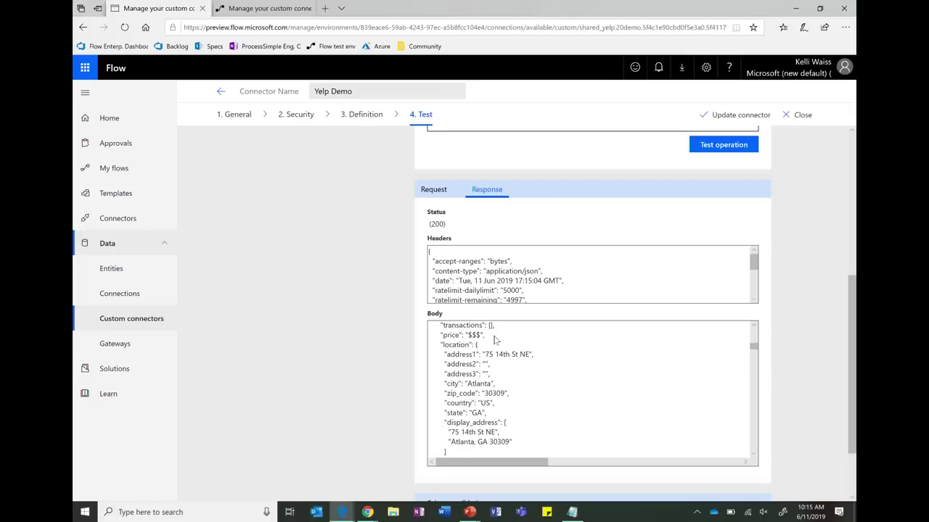
Step: Switch to the MBAS Yelp Demo app in PowerApps in Chrome and expand Gallery1 to list its controls
key("alt+Tab")
key("Tab")
key("Tab")
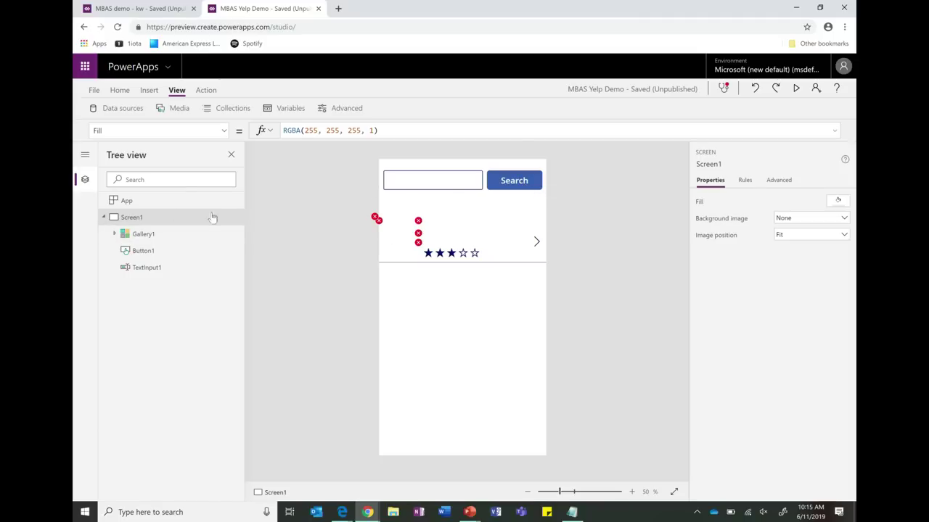
left_click(113, 234)
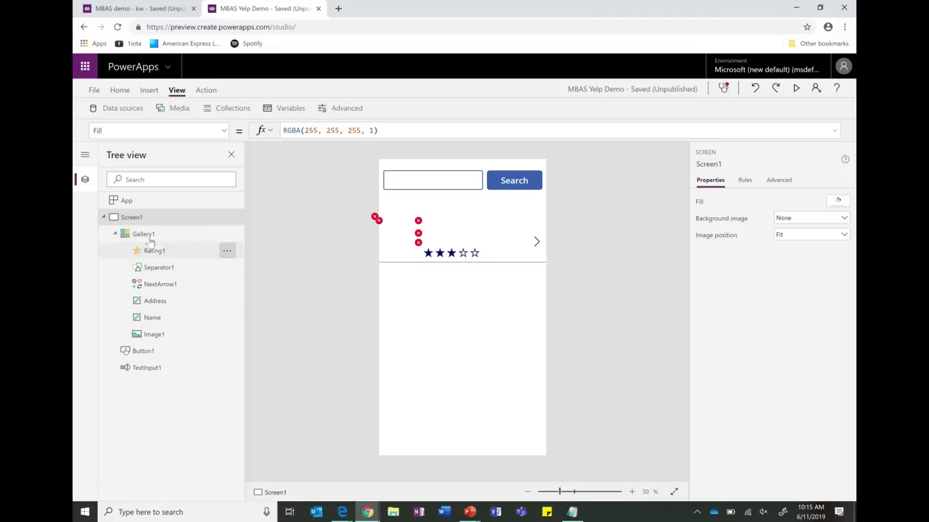
Step: Search the app's connections for "yelp" and add the Yelp Demo connector as a data source
left_click(122, 109)
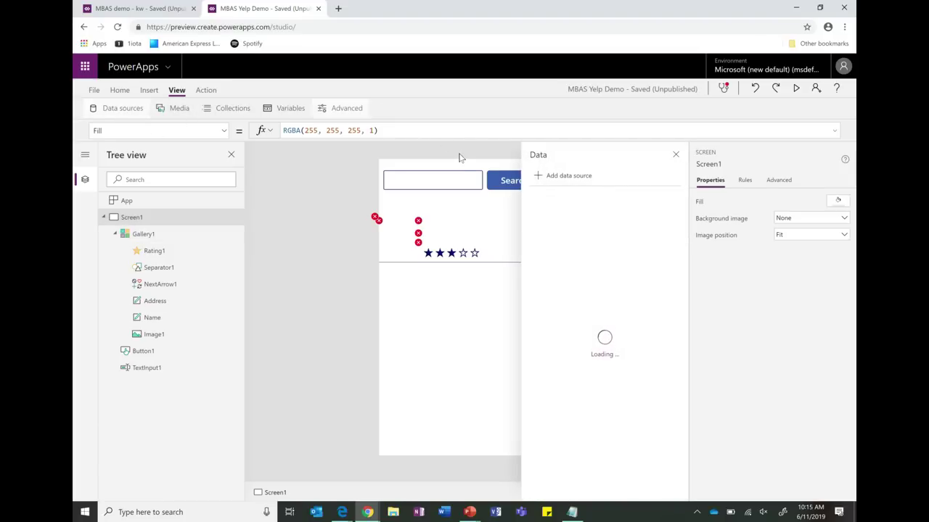
left_click(567, 180)
type("yelp")
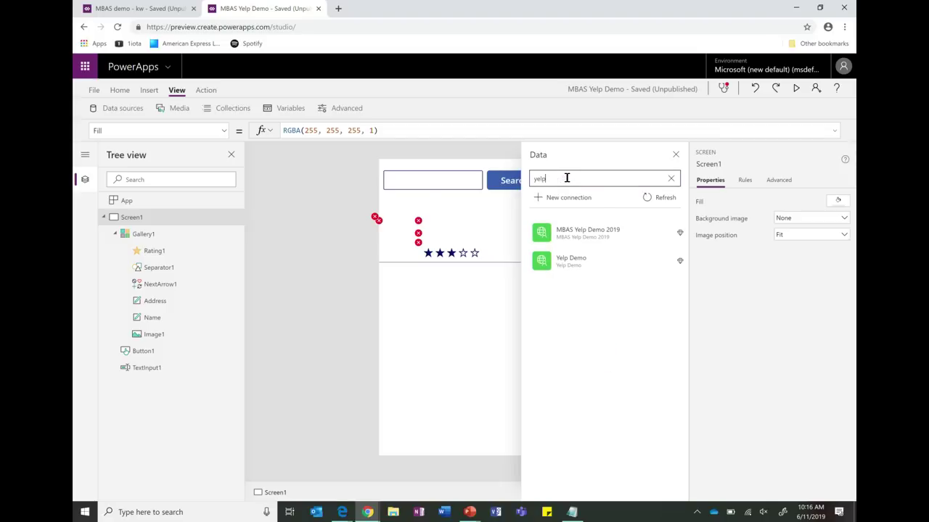
left_click(580, 267)
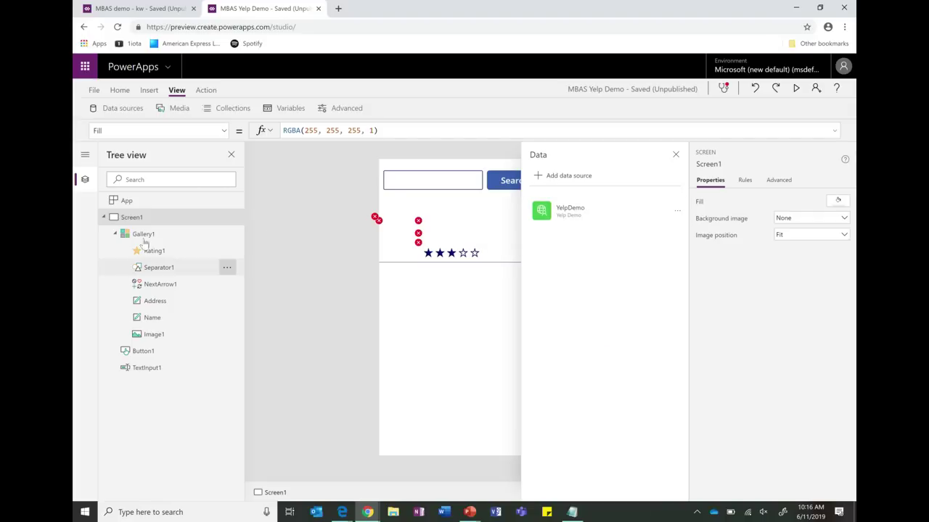
Step: Select Gallery1, close the data sources list and inspect the gallery's Items formula
left_click(148, 235)
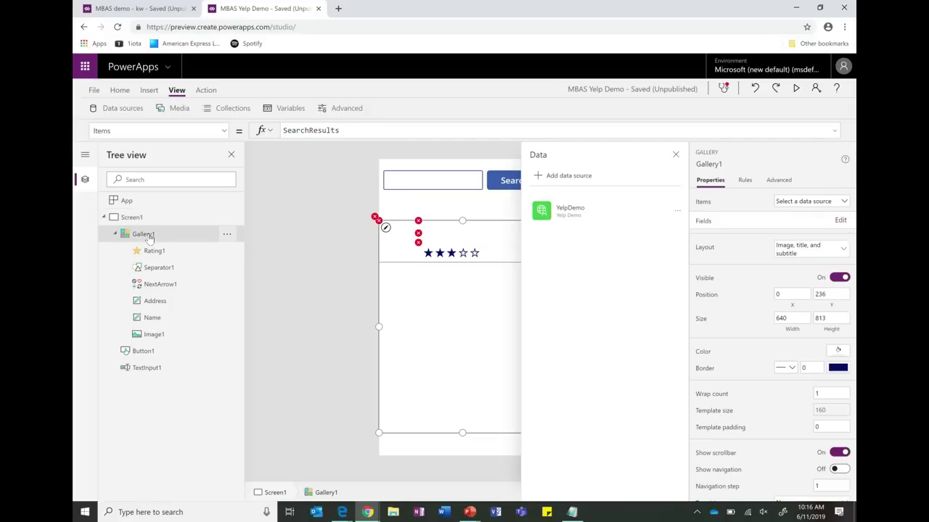
left_click(675, 154)
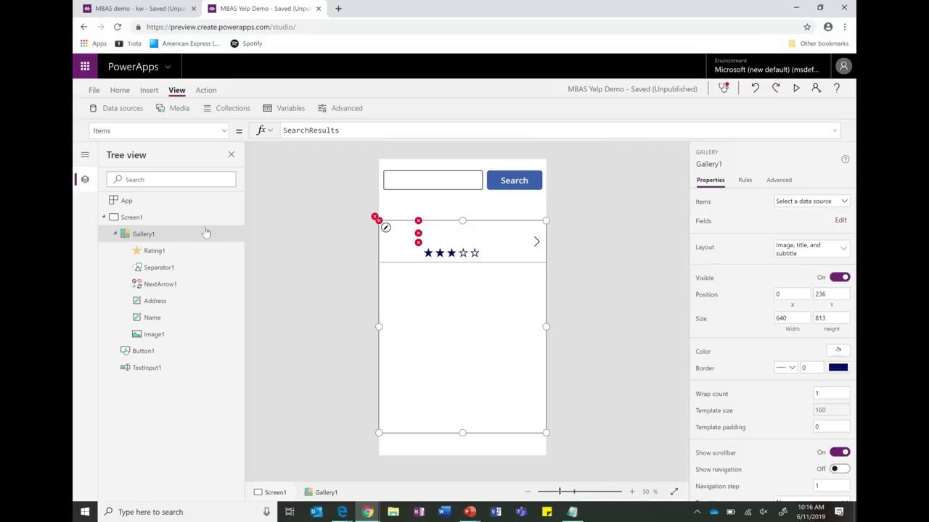
mouse_move(309, 129)
Step: Select the Search button, copy the Set (SearchResults, …) formula calling SearchBusiness from MBAS Demo.txt in Notepad, and return to PowerApps
left_click(503, 186)
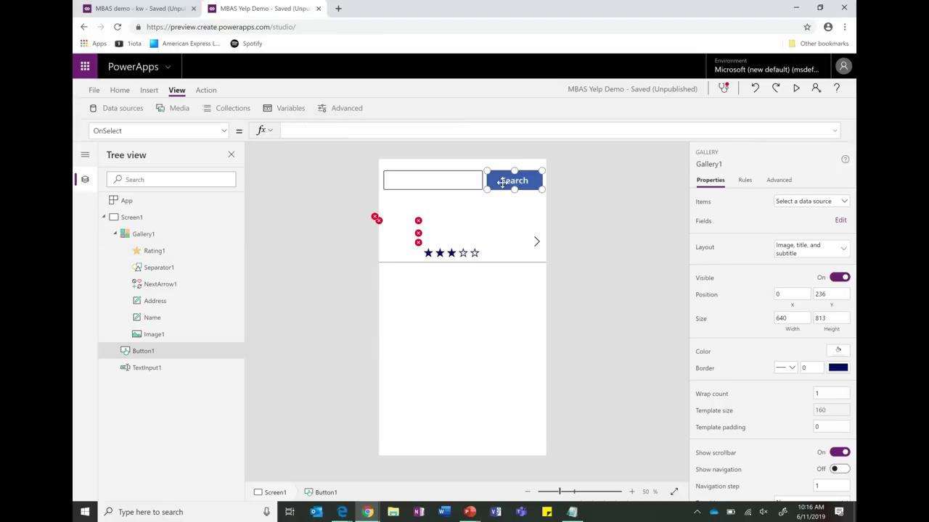
left_click(572, 512)
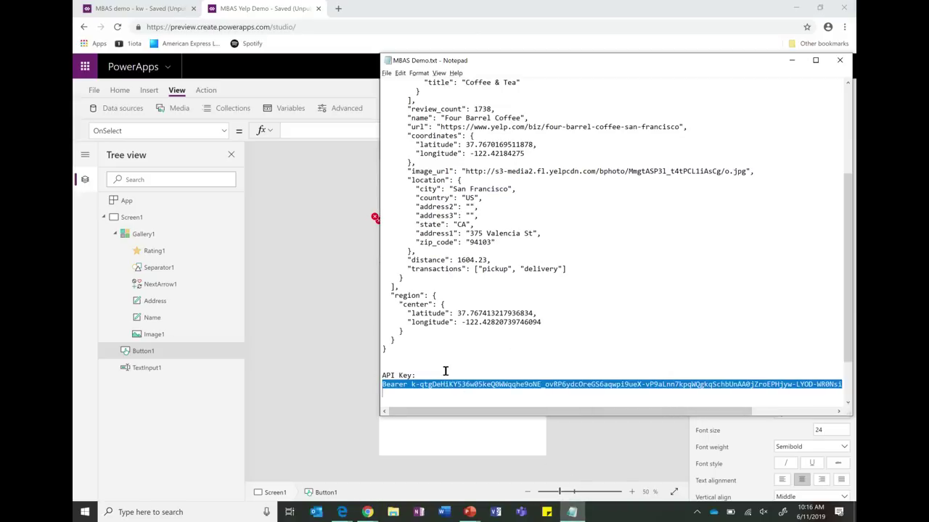
scroll(449, 374, "down", 3)
left_click(385, 347)
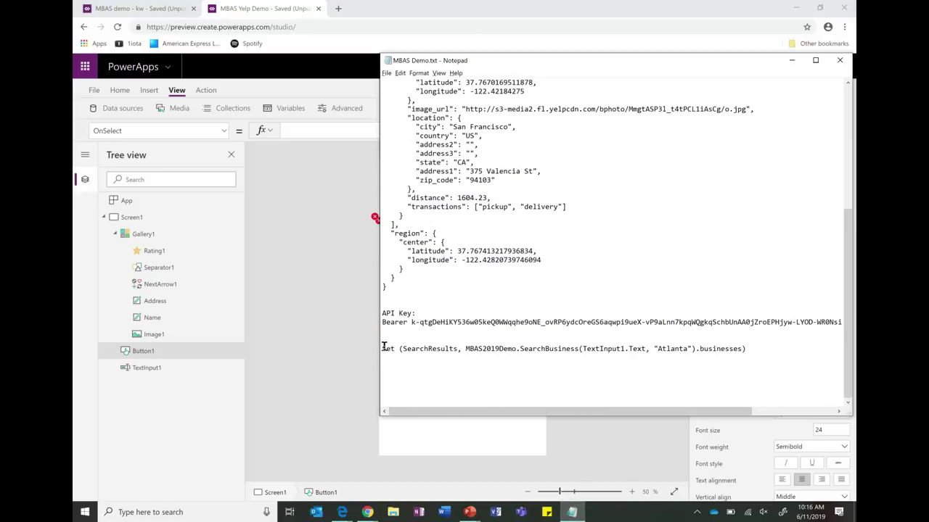
key("shift+End")
key("ctrl+c")
left_click(377, 109)
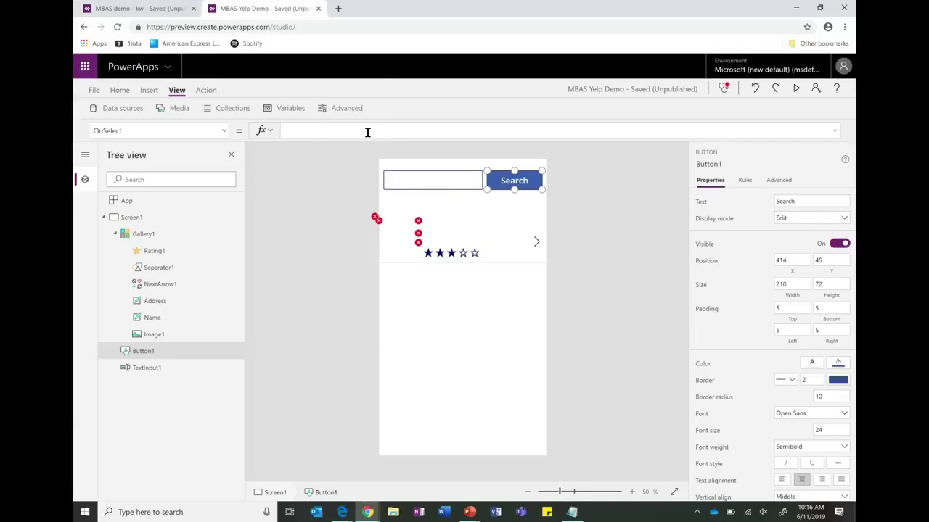
Step: Set the Search button's OnSelect to the copied formula, replacing the connector name MBAS2019Demo with YelpDemo
key("ctrl+v")
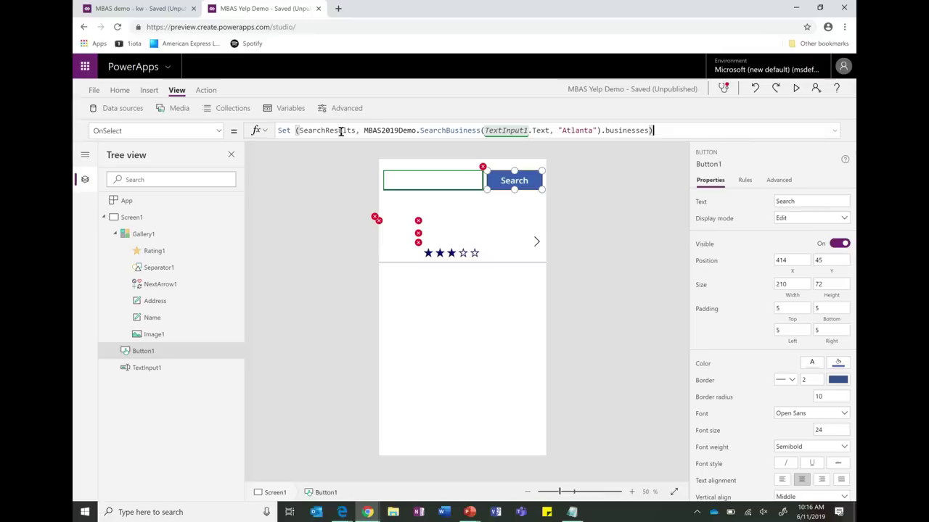
double_click(395, 129)
type("y")
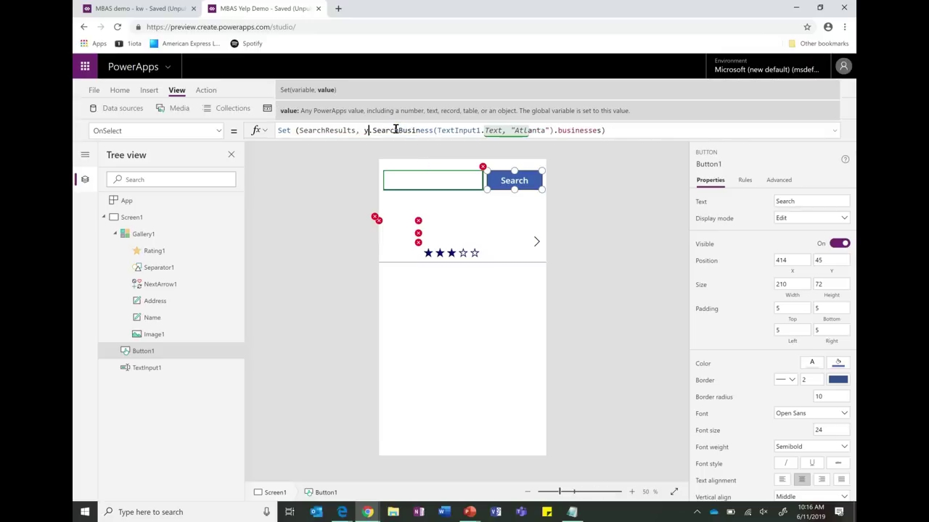
key("Down")
key("Tab")
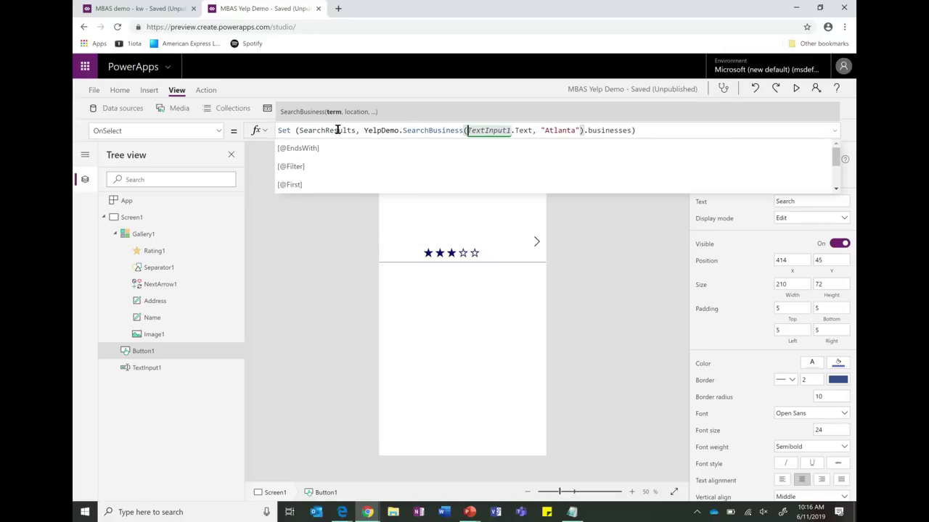
Step: Examine the Search formula's parts: the YelpDemo connector, the text input used as search term, the "Atlanta" location and the businesses property
left_click(373, 131)
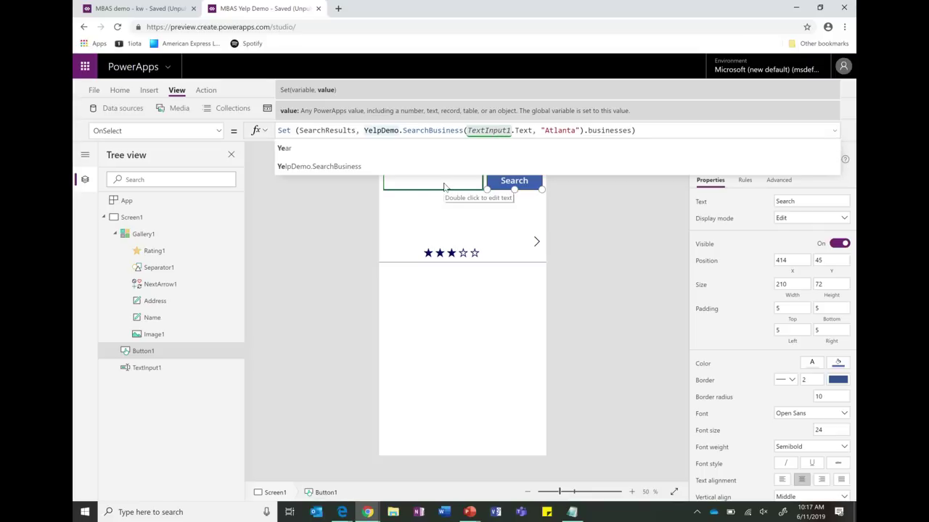
left_click(559, 130)
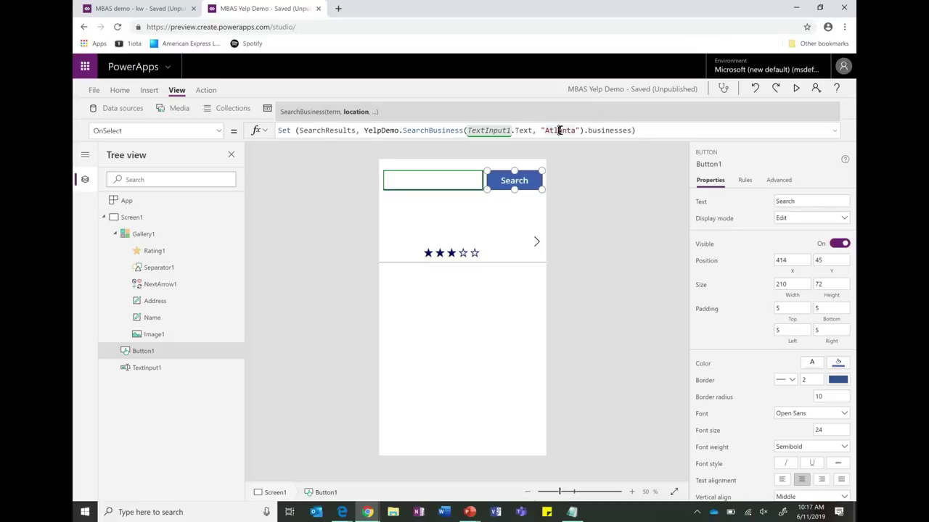
left_click(439, 181)
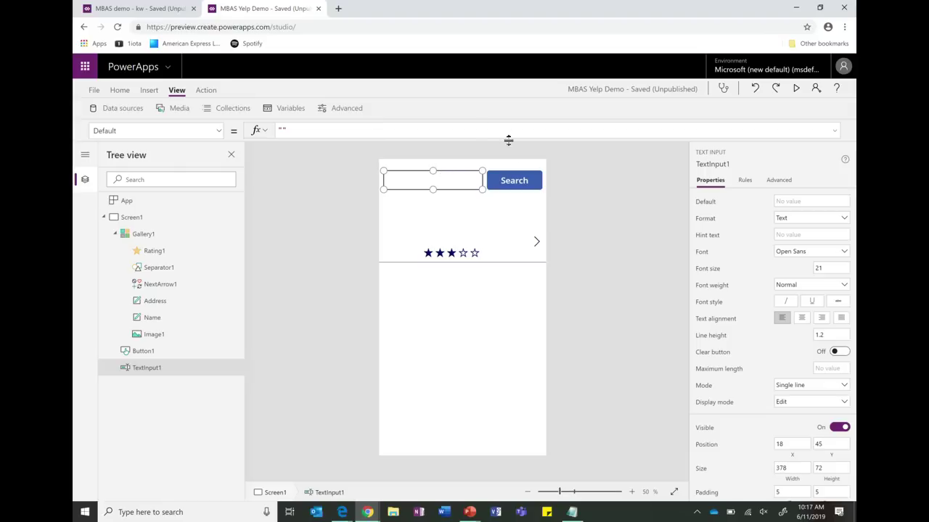
left_click(508, 180)
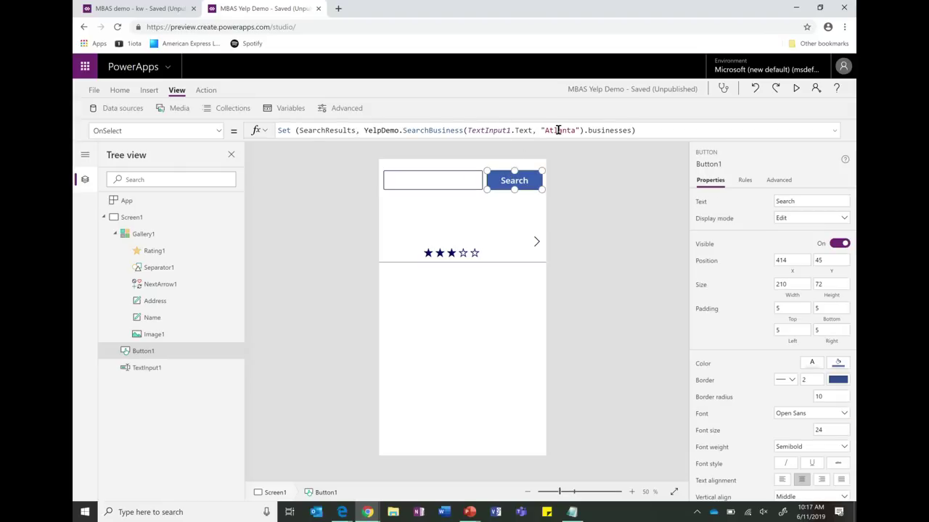
left_click(600, 131)
double_click(600, 130)
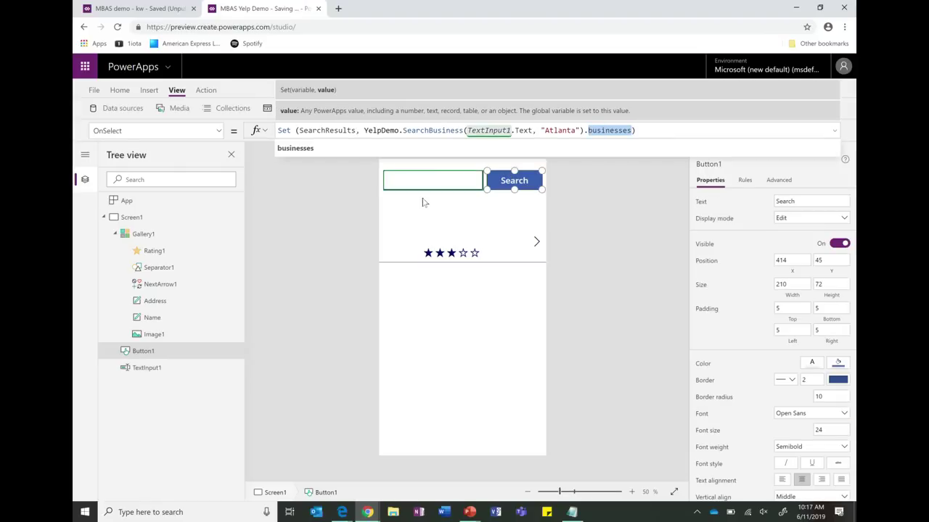
Step: Preview the app, run a search for "restaurants" and close the preview
left_click(441, 212)
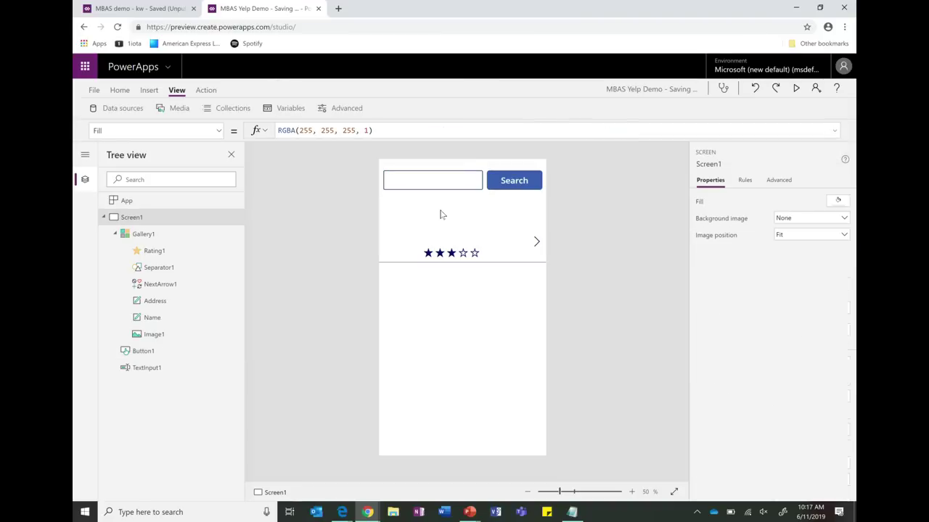
left_click(794, 88)
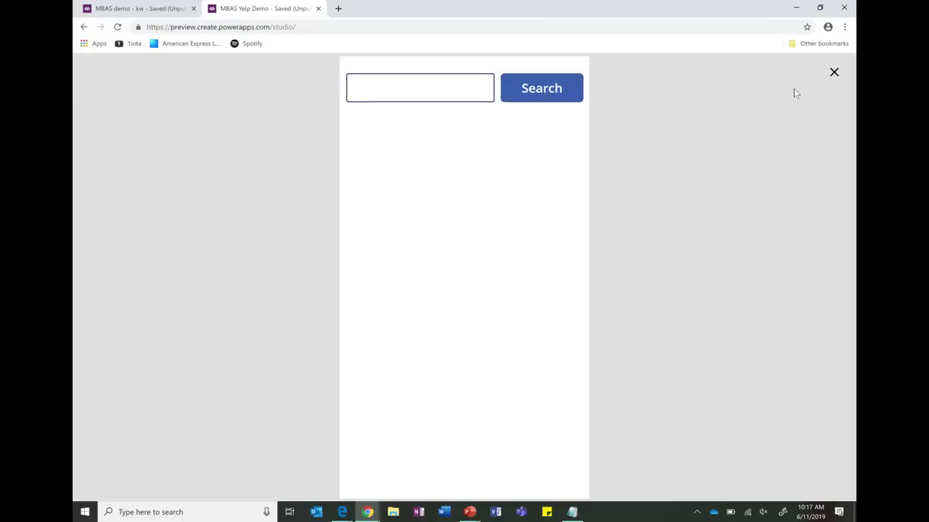
left_click(465, 88)
type("restaurants")
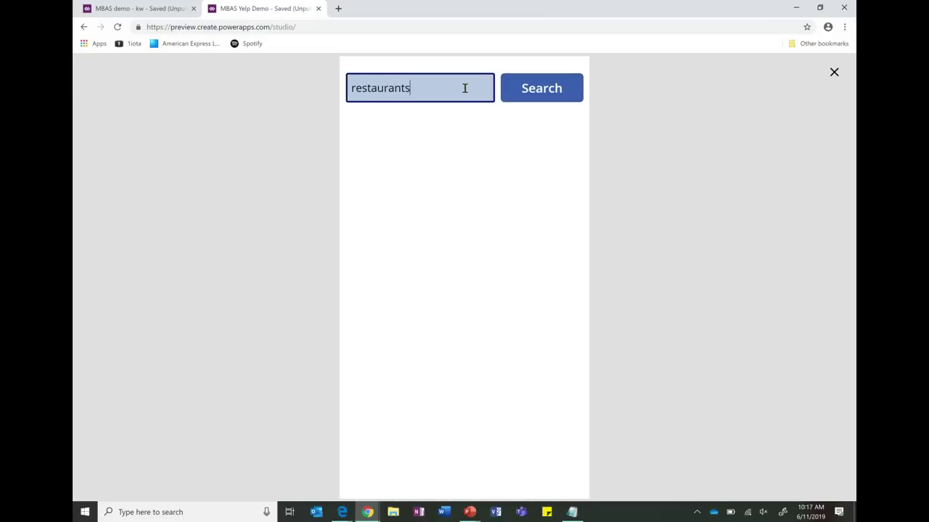
left_click(556, 95)
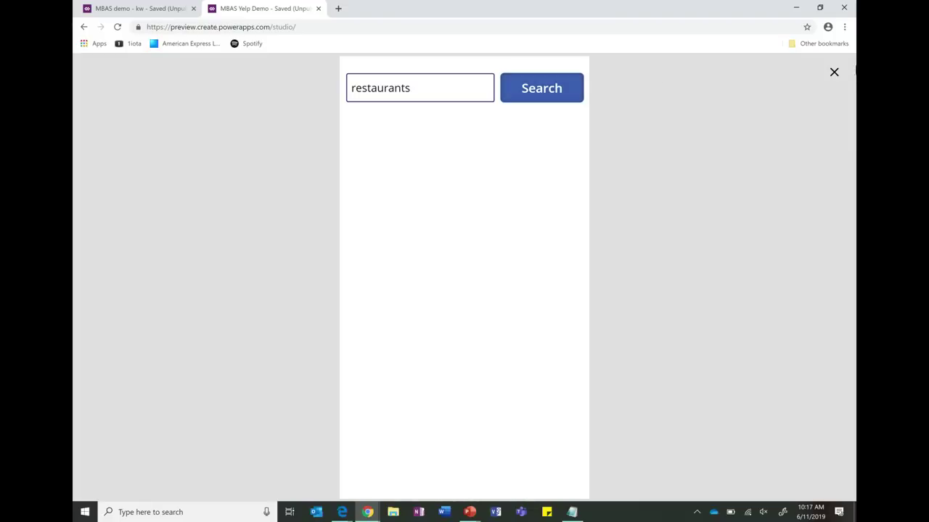
left_click(833, 72)
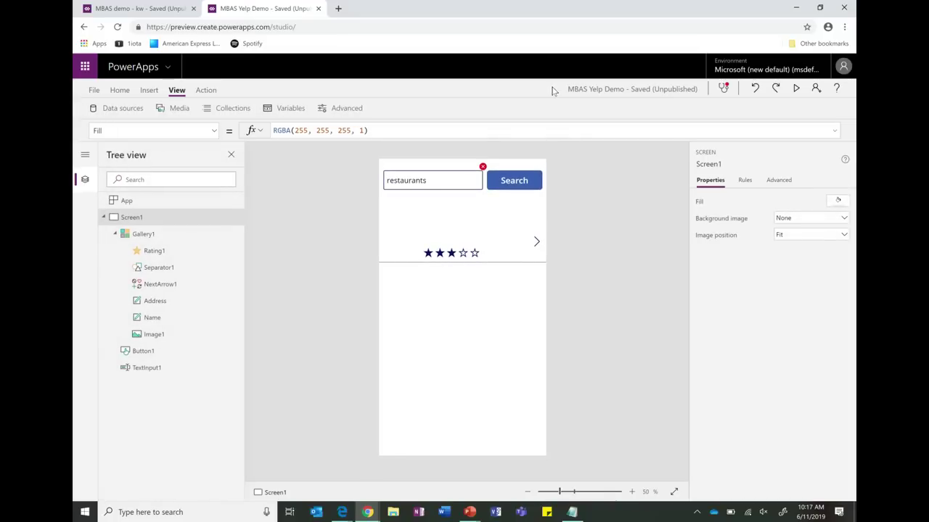
Step: Save the MBAS Yelp Demo app and reload the PowerApps studio page
mouse_move(483, 170)
key("ctrl+s")
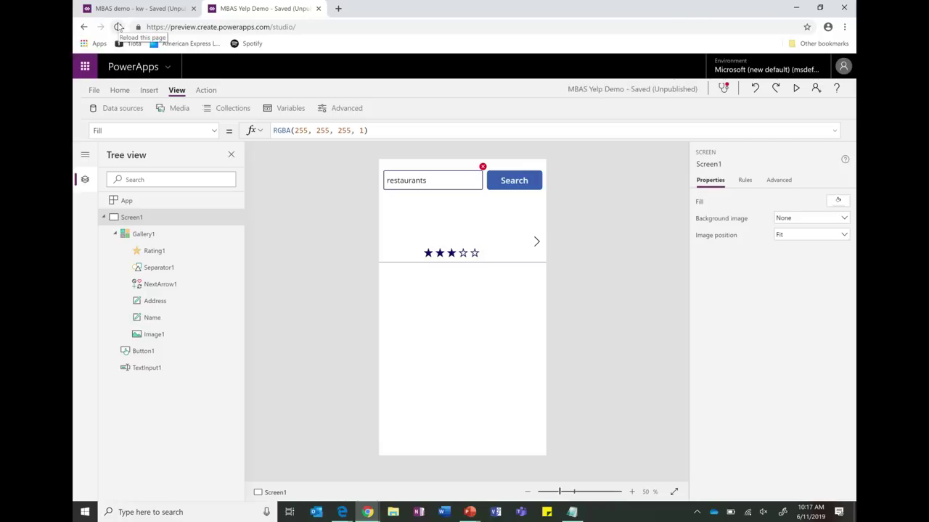
left_click(118, 27)
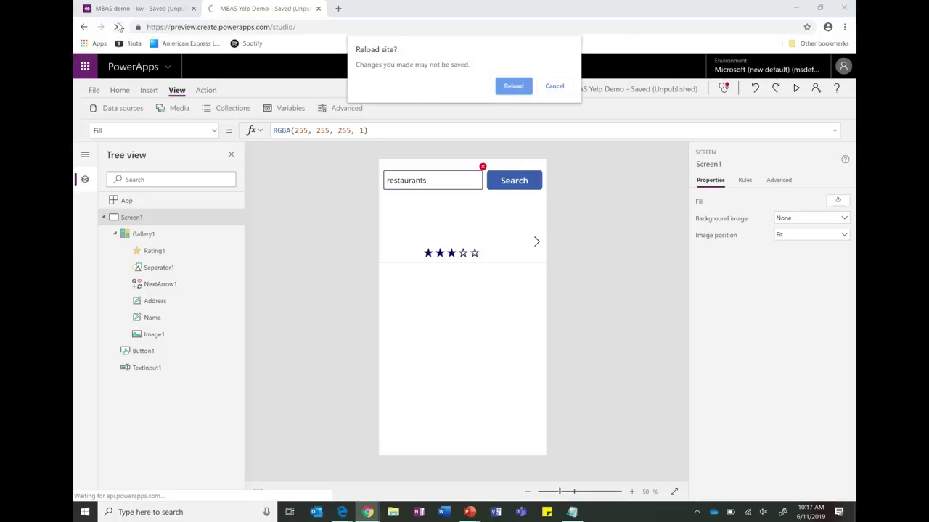
left_click(512, 87)
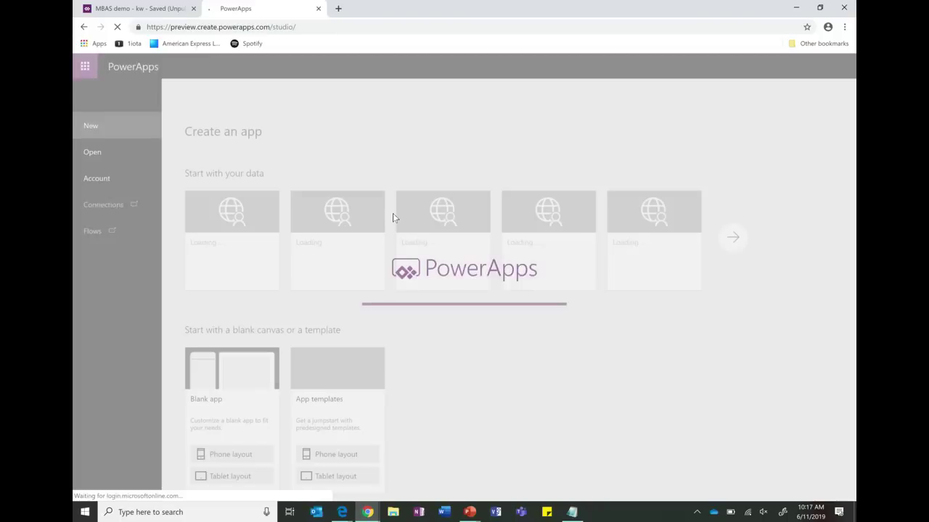
left_click(114, 152)
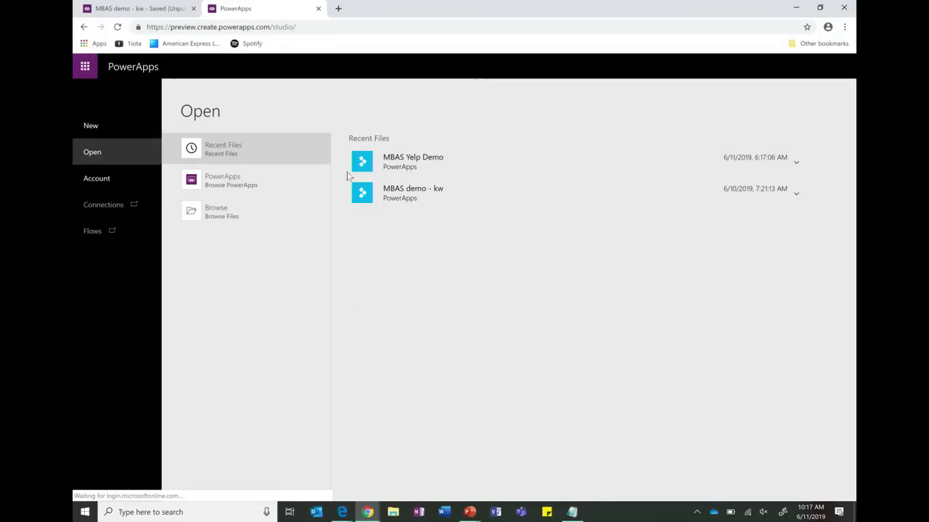
left_click(267, 179)
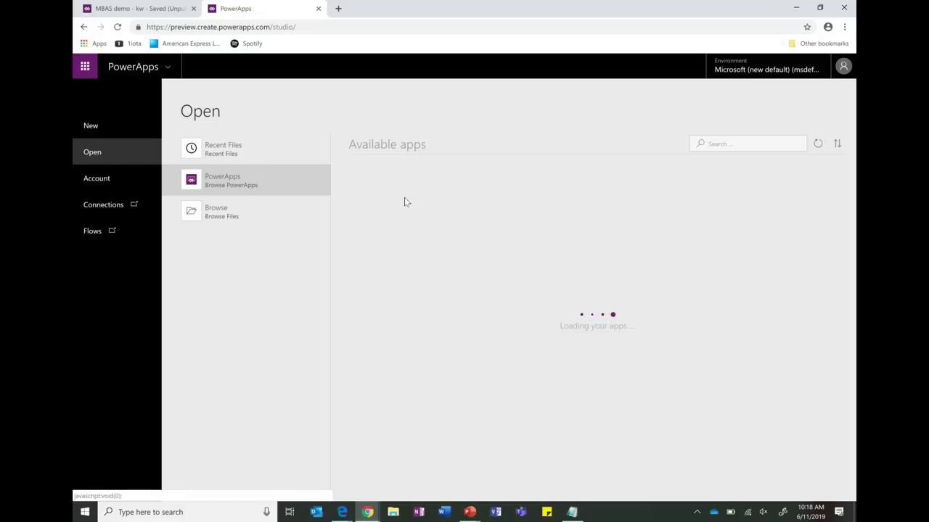
left_click(274, 150)
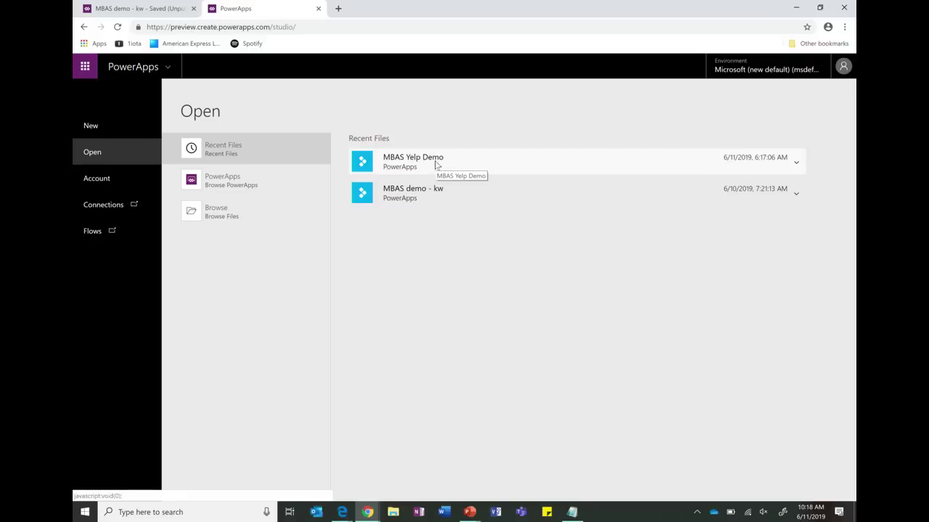
left_click(239, 182)
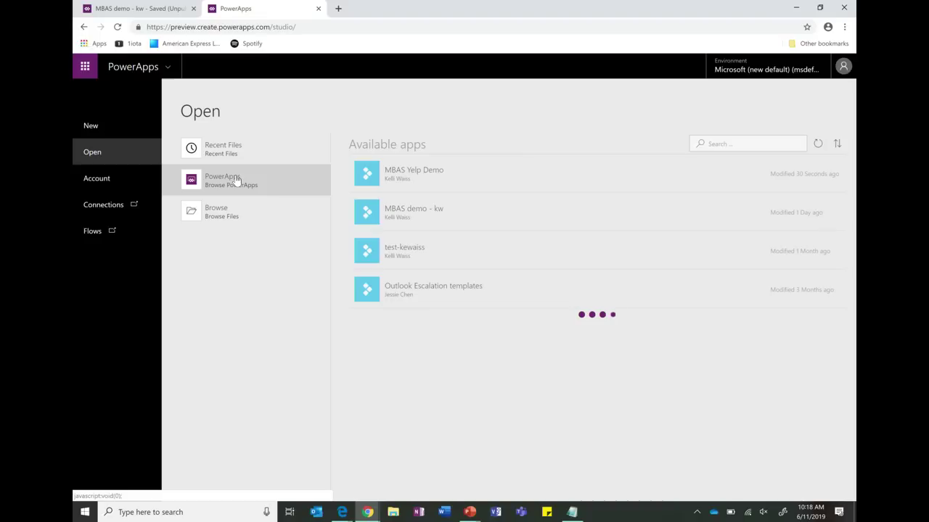
left_click(374, 177)
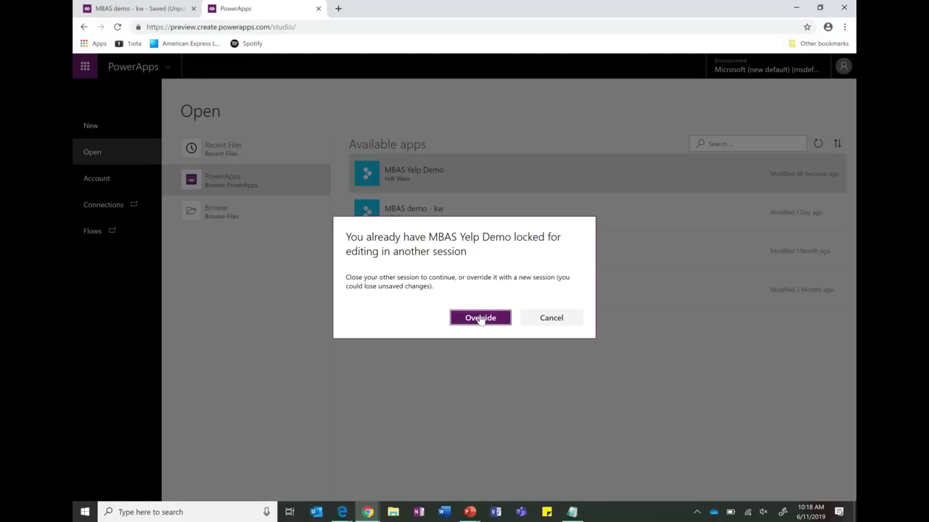
left_click(544, 319)
left_click(450, 177)
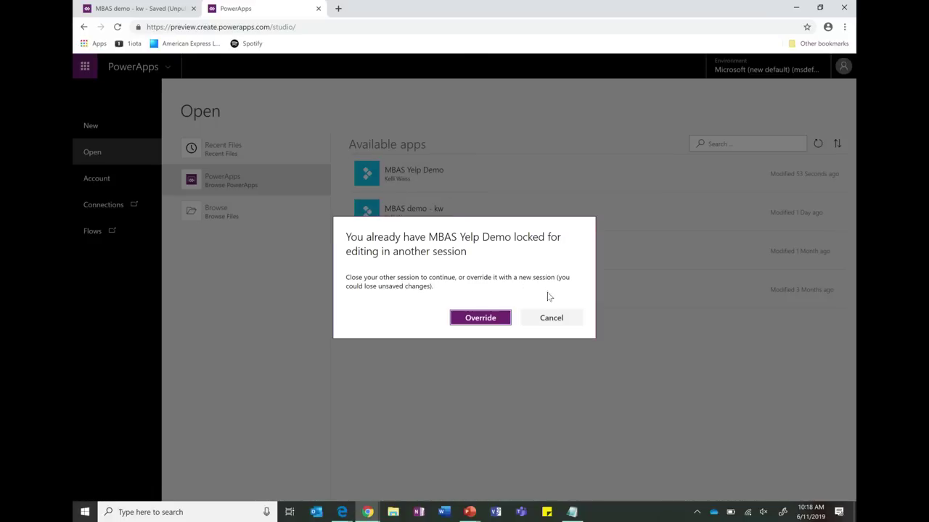
left_click(550, 321)
key("F5")
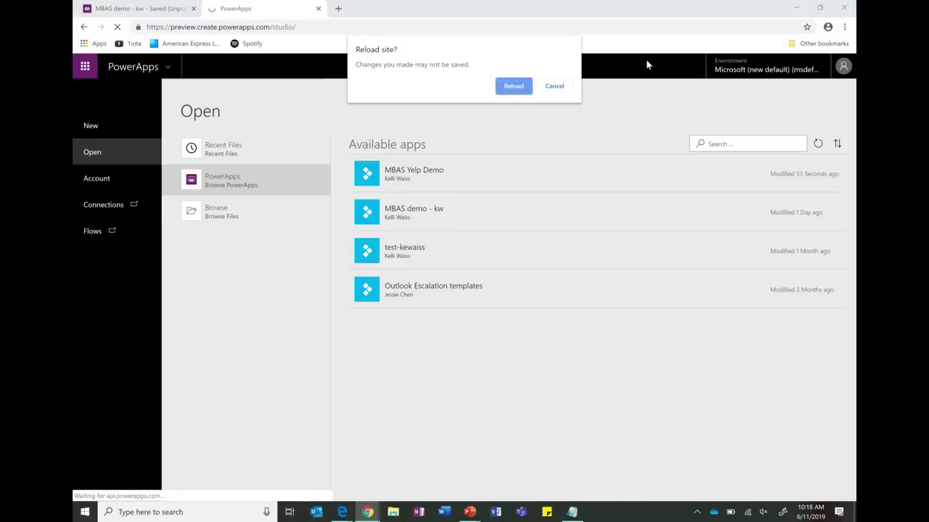
left_click(514, 89)
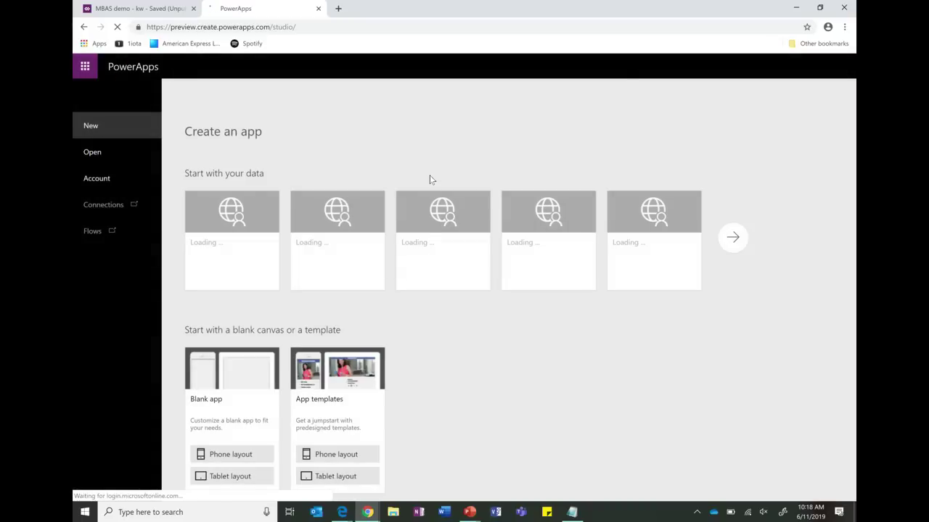
Step: Open MBAS Yelp Demo from the available PowerApps, overriding the locked session and allowing it to use the Yelp Demo connection
left_click(95, 152)
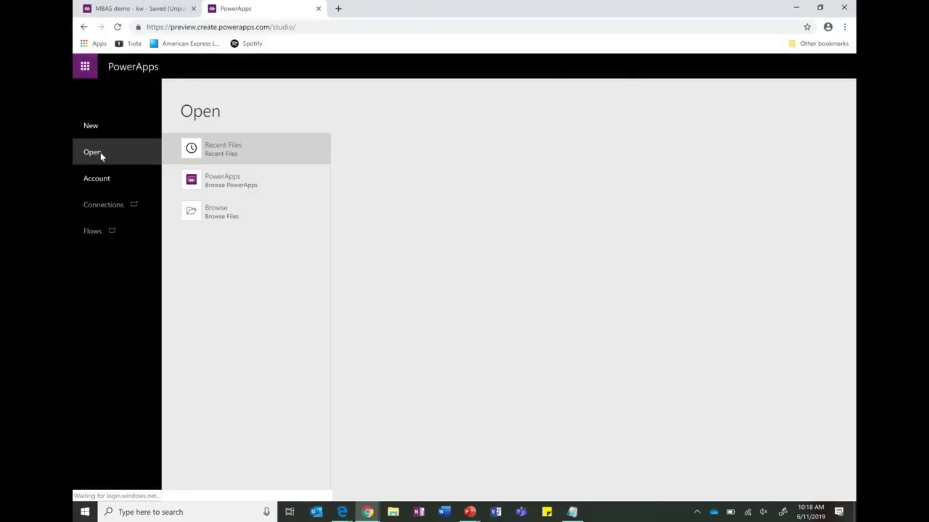
left_click(281, 182)
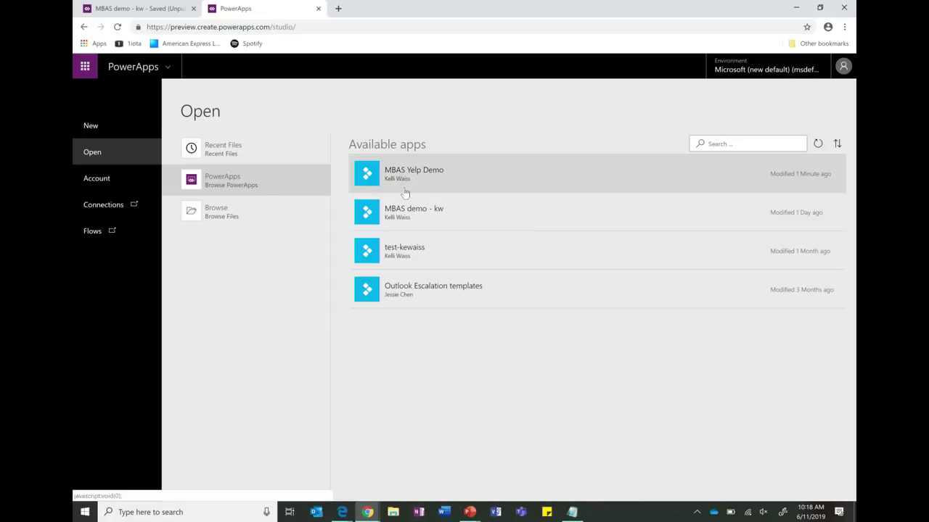
left_click(437, 180)
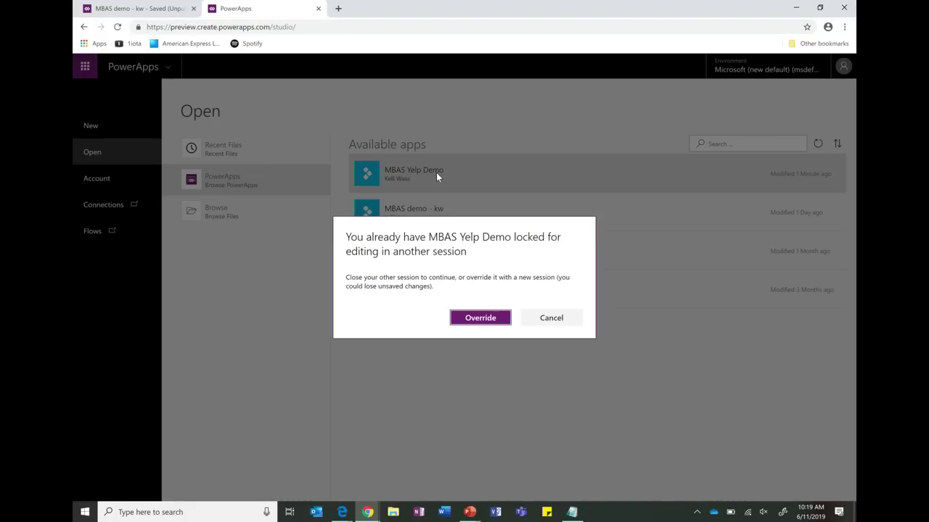
left_click(477, 319)
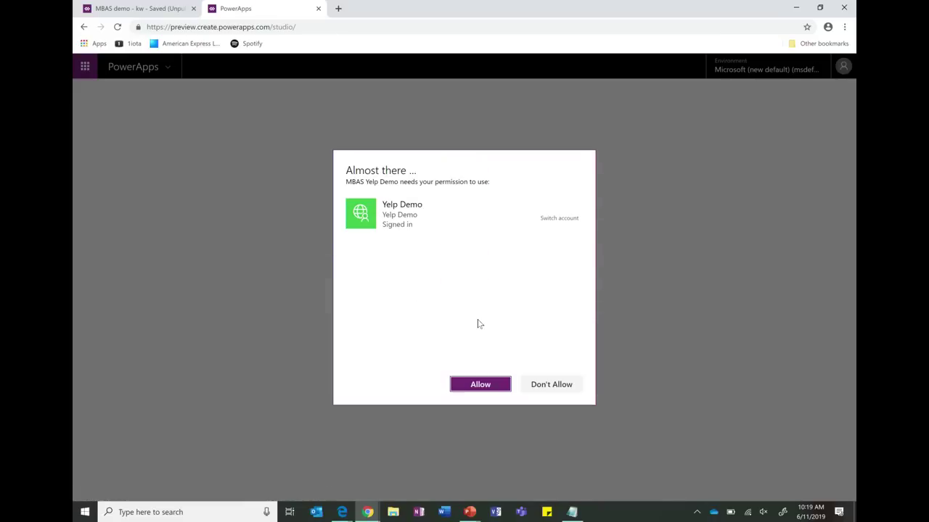
left_click(482, 379)
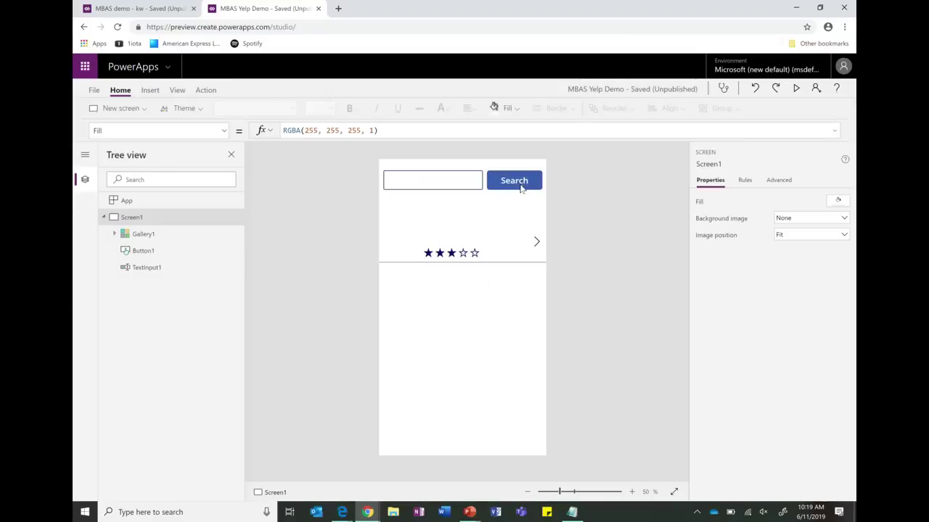
Step: Check the Search button's formula, then preview the app, search for "restaurants" and browse the listed businesses
left_click(519, 184)
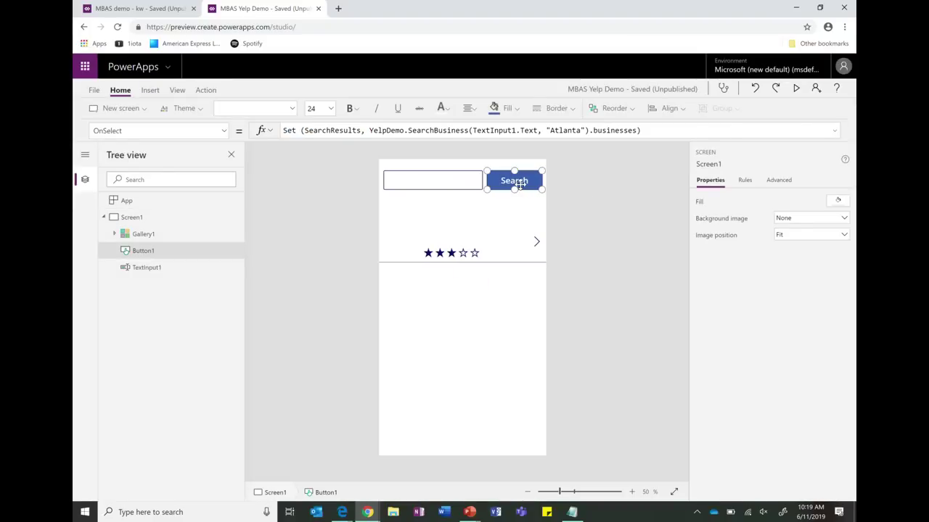
left_click(792, 89)
left_click(481, 91)
type("reaturanrts")
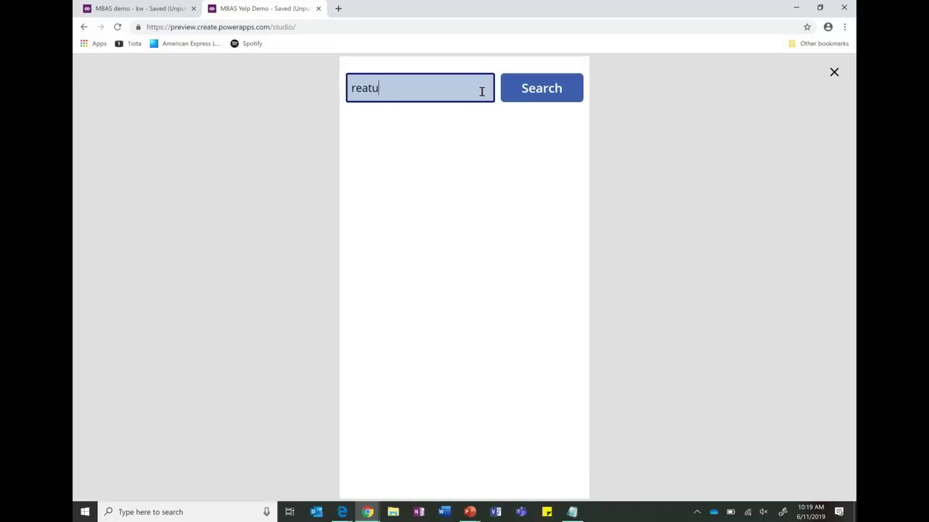
key("BackSpace")
key("BackSpace")
key("BackSpace")
type("ts")
key("BackSpace")
key("BackSpace")
key("BackSpace")
key("BackSpace")
key("BackSpace")
key("BackSpace")
key("BackSpace")
key("BackSpace")
type("staurants")
left_click(550, 88)
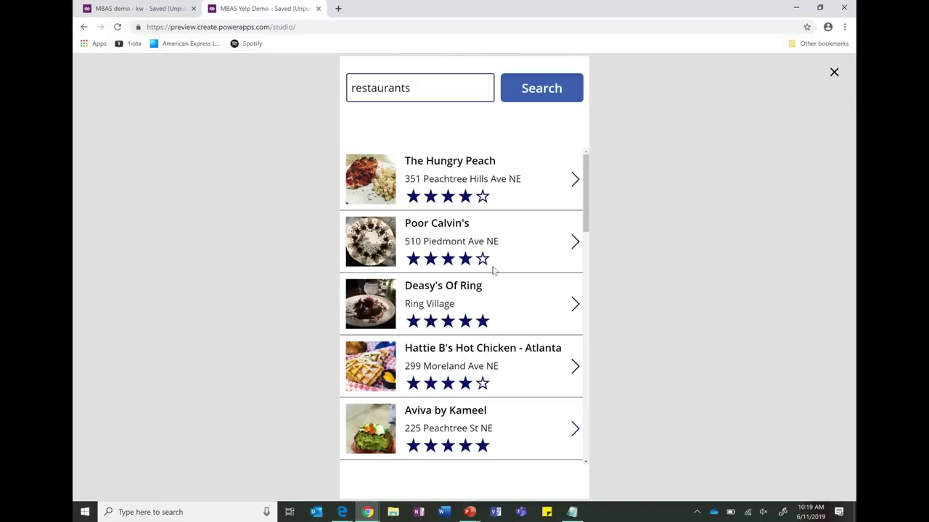
scroll(492, 270, "down", 3)
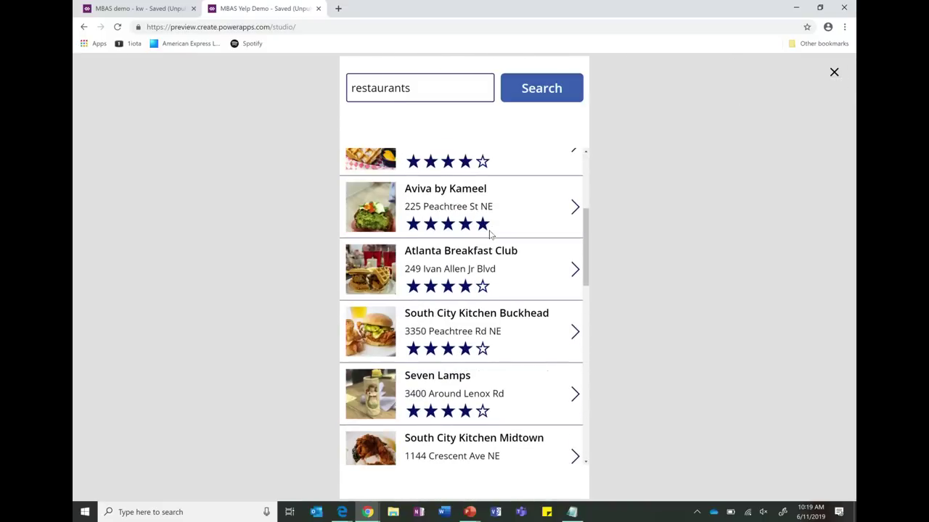
scroll(493, 232, "up", 3)
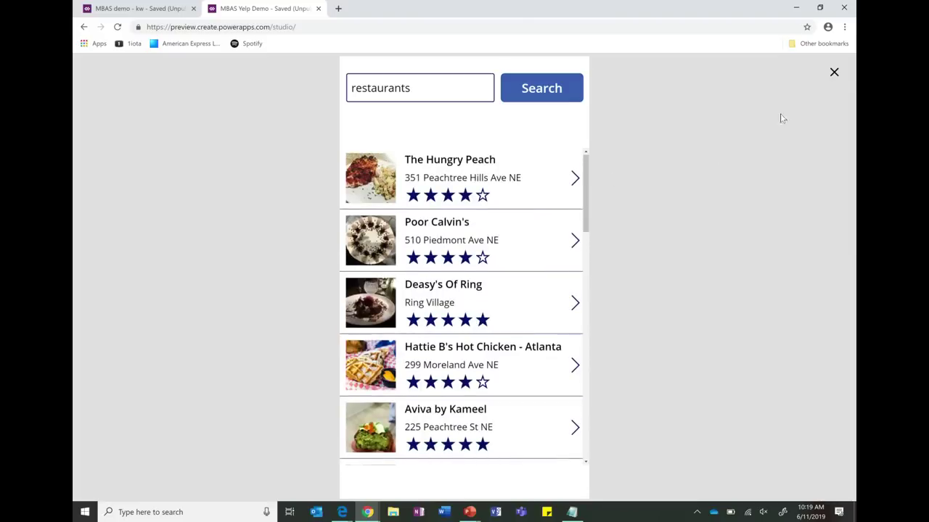
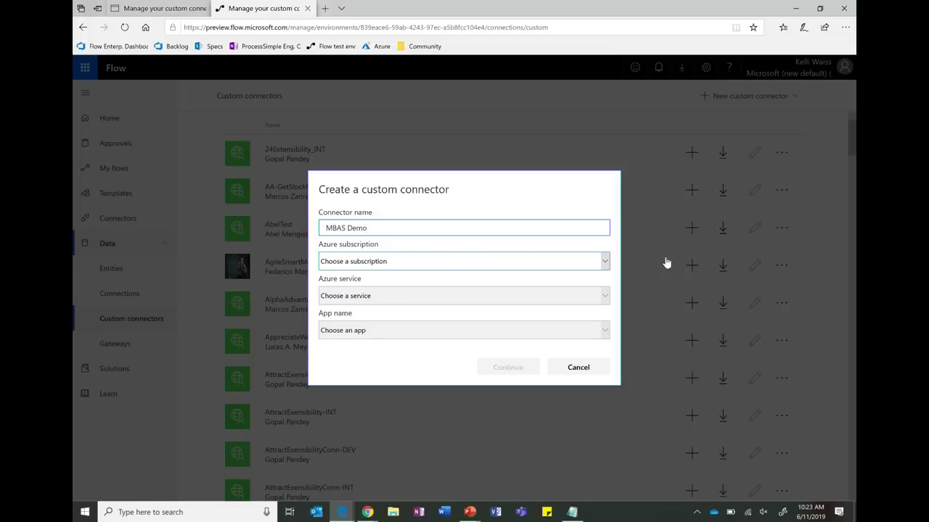
Step: Set the new MBAS Demo connector's Azure subscription to Process Simple - Vendor Testing
left_click(605, 266)
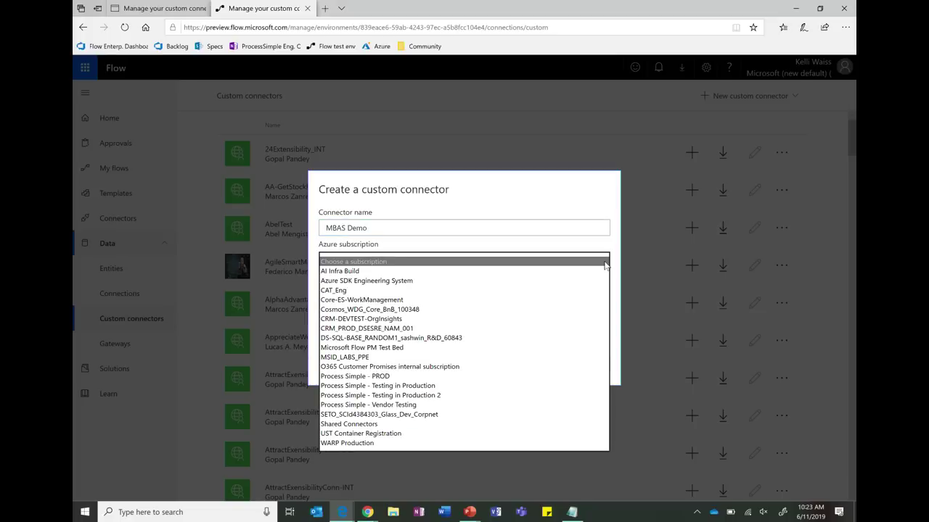
left_click(418, 404)
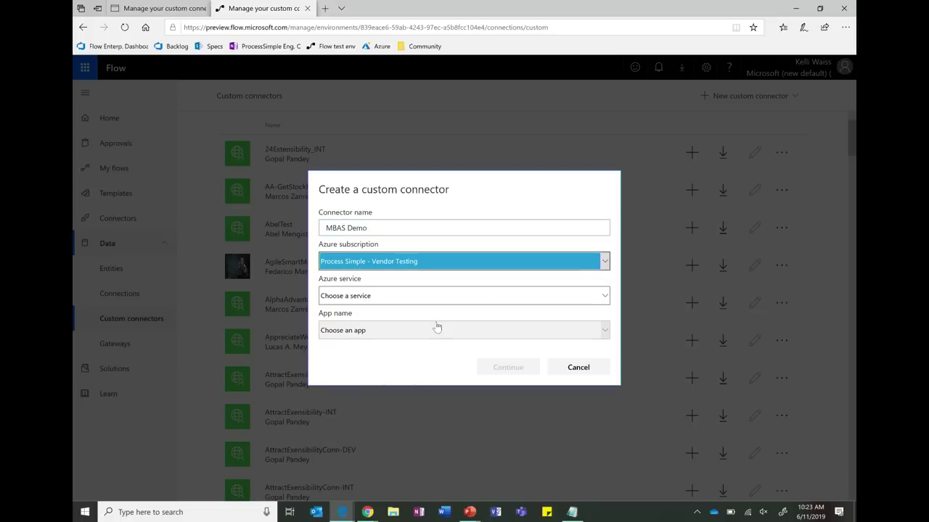
Step: Set the Azure service to Logic Apps and look through its available apps without choosing one
left_click(605, 297)
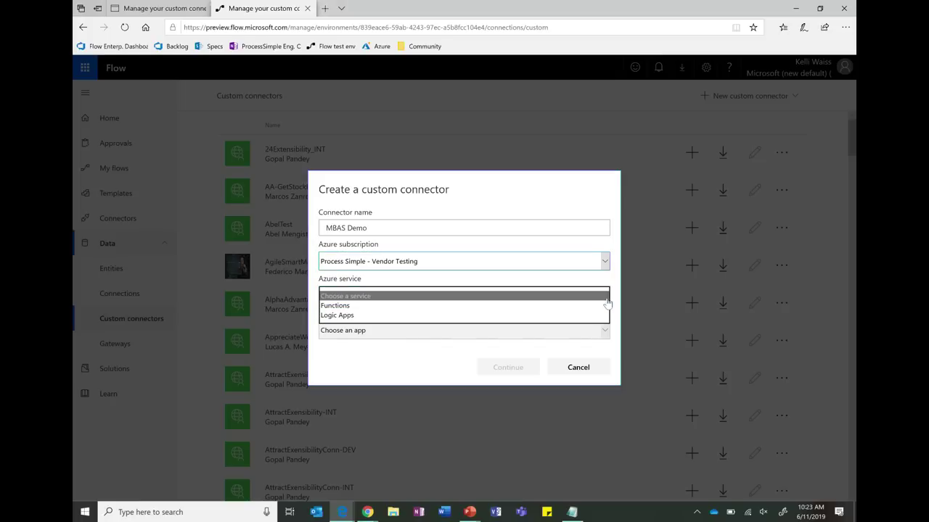
left_click(510, 316)
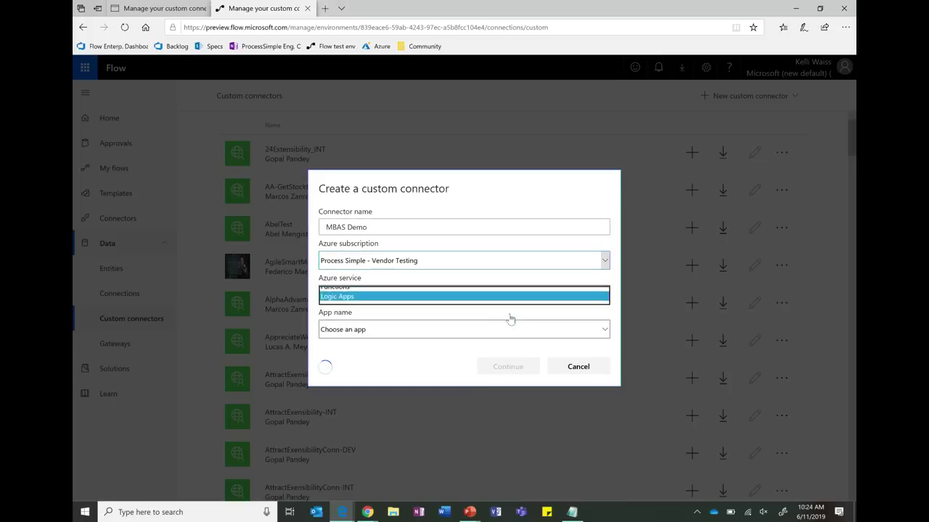
left_click(604, 333)
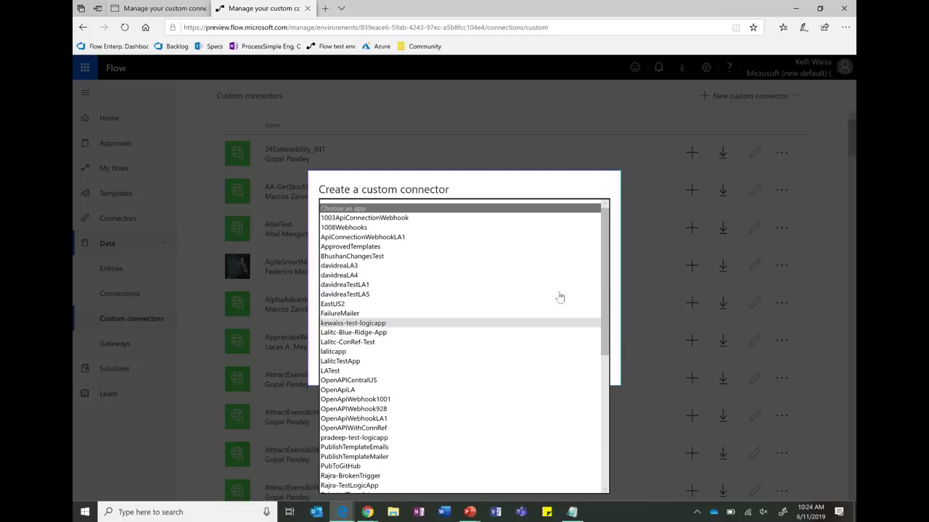
scroll(555, 294, "down", 5)
scroll(549, 288, "down", 3)
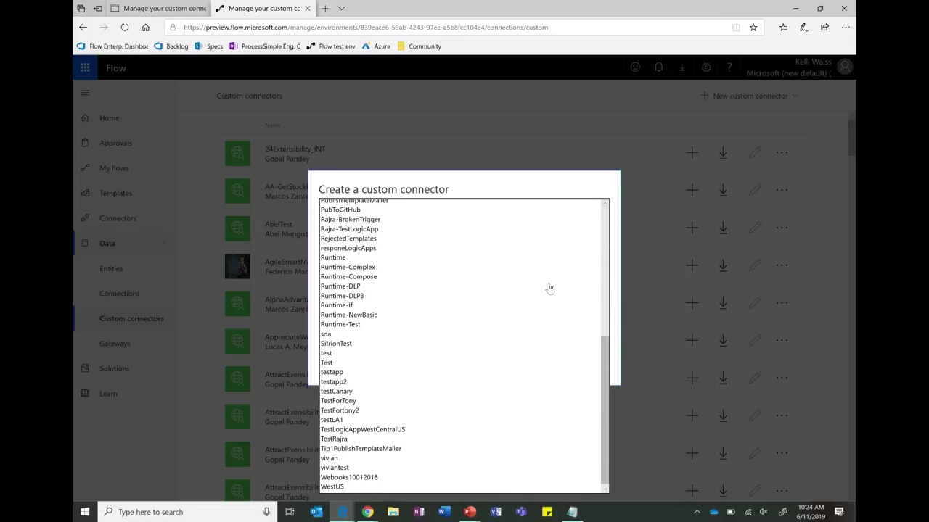
left_click(611, 198)
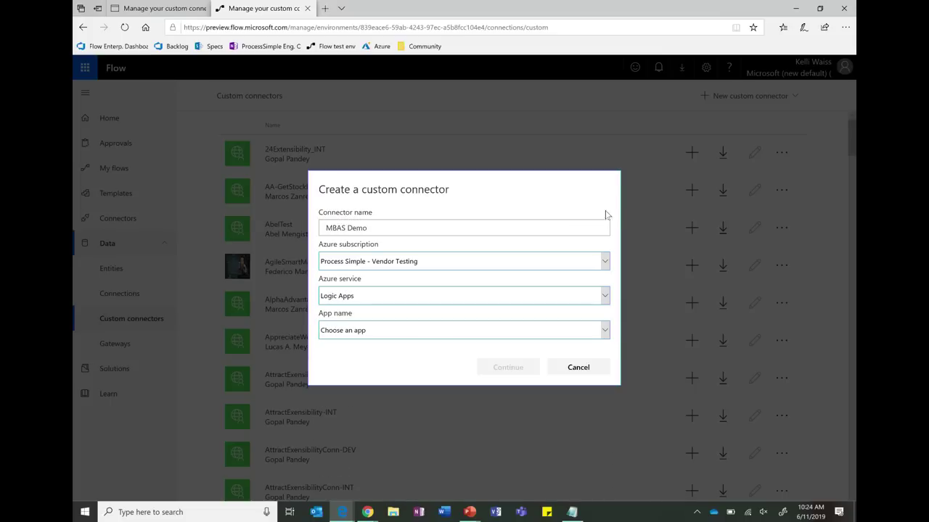
Step: Set the Azure service to Functions and the app name to kewaissTestApp
left_click(601, 298)
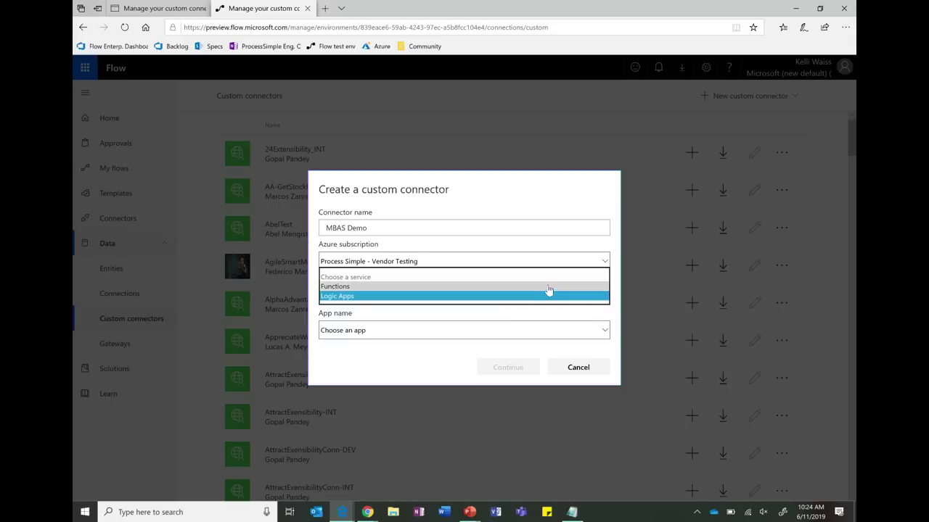
left_click(547, 287)
left_click(603, 334)
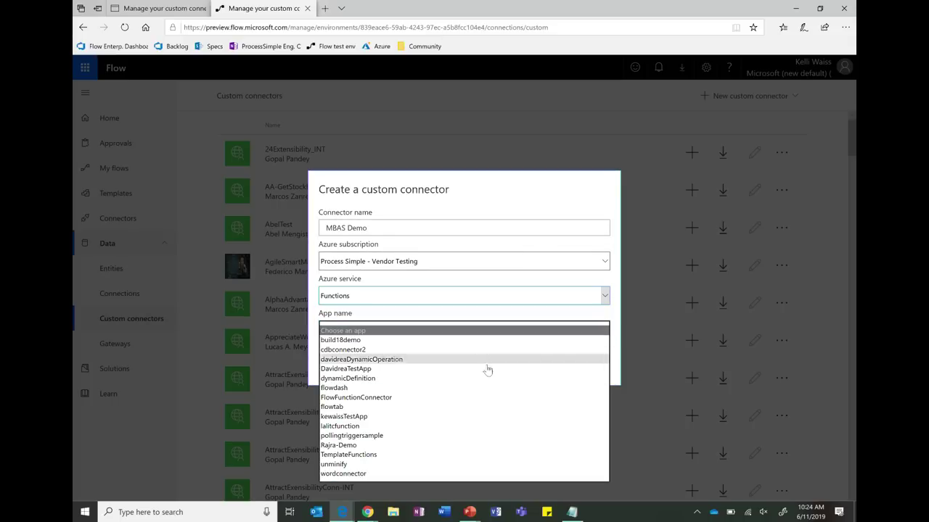
left_click(438, 419)
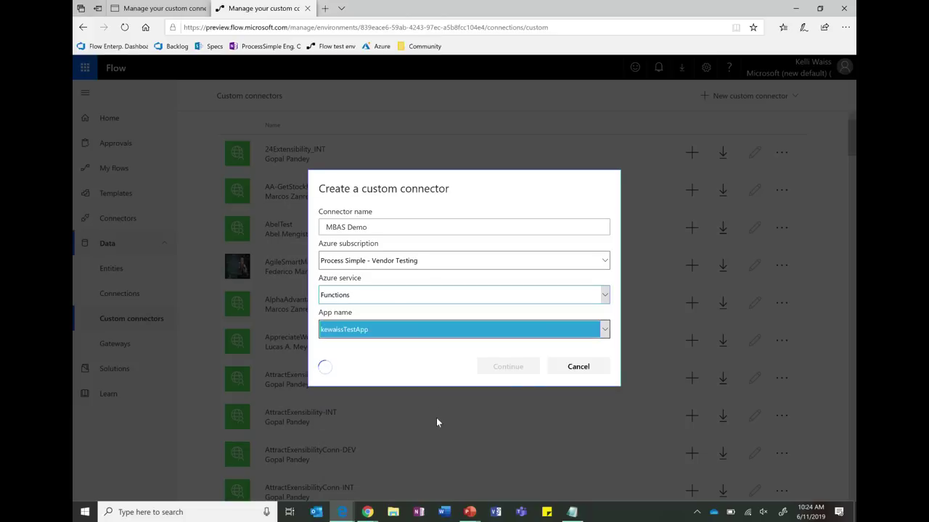
Step: Switch the app name to build18demo and back to kewaissTestApp, and continue creating the connector
left_click(549, 330)
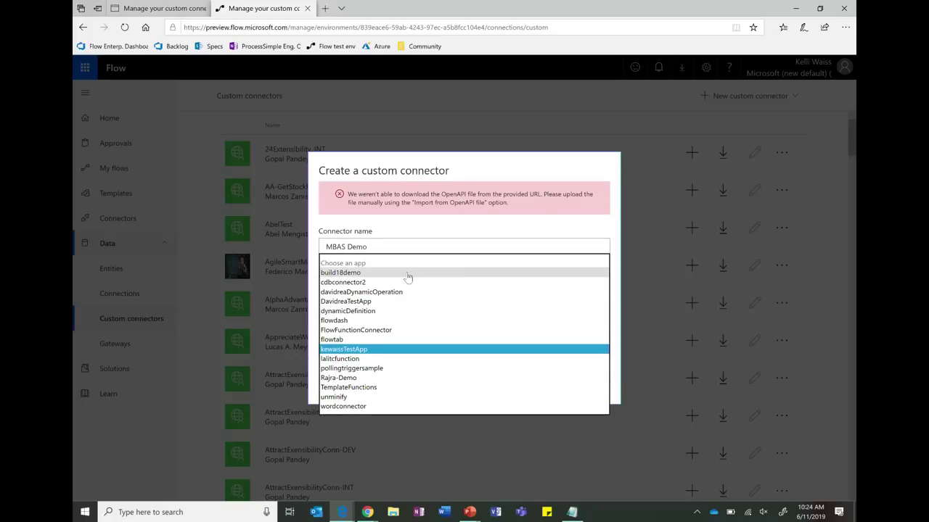
left_click(408, 271)
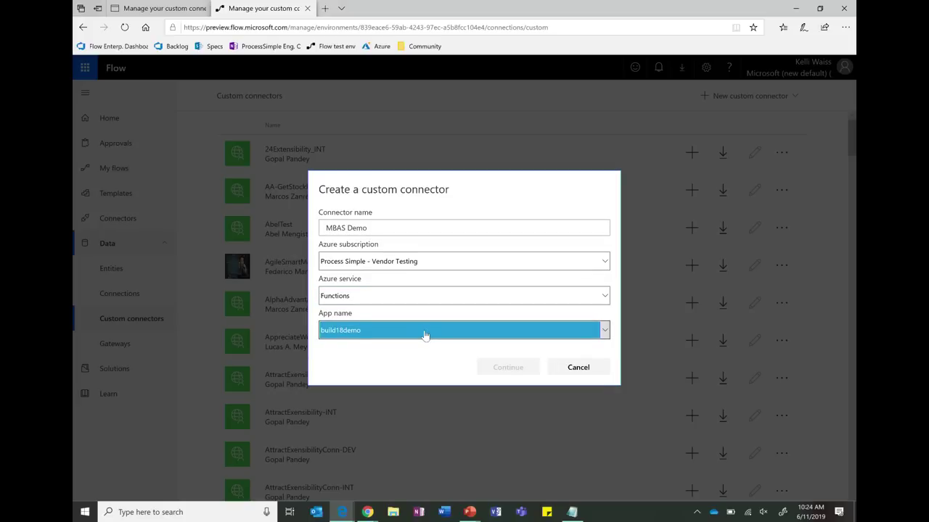
left_click(426, 332)
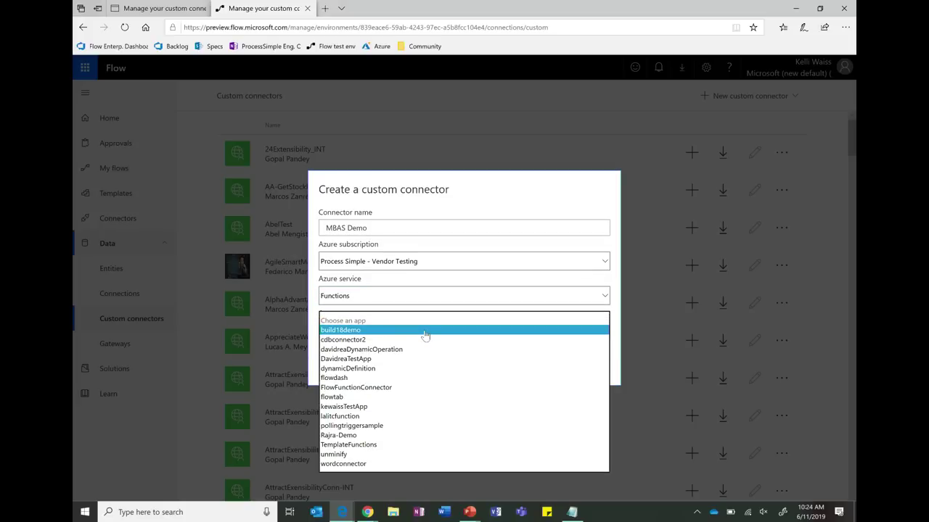
left_click(408, 409)
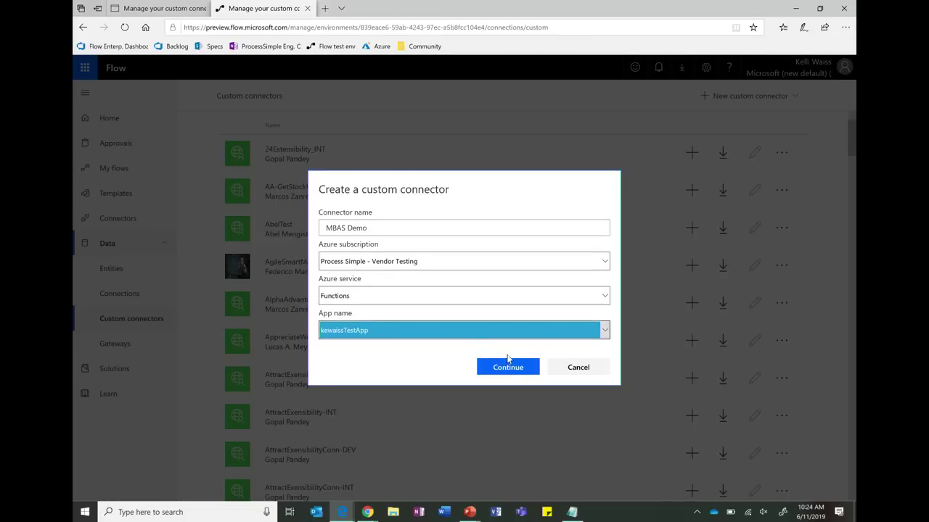
left_click(508, 367)
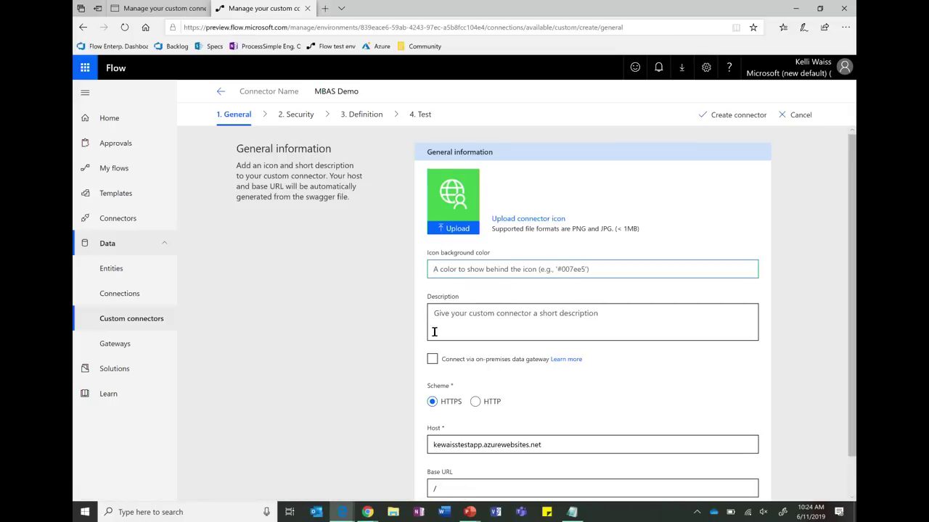
Step: Check the connector's host and its API Key security settings, proceeding to the definition page
scroll(385, 319, "down", 2)
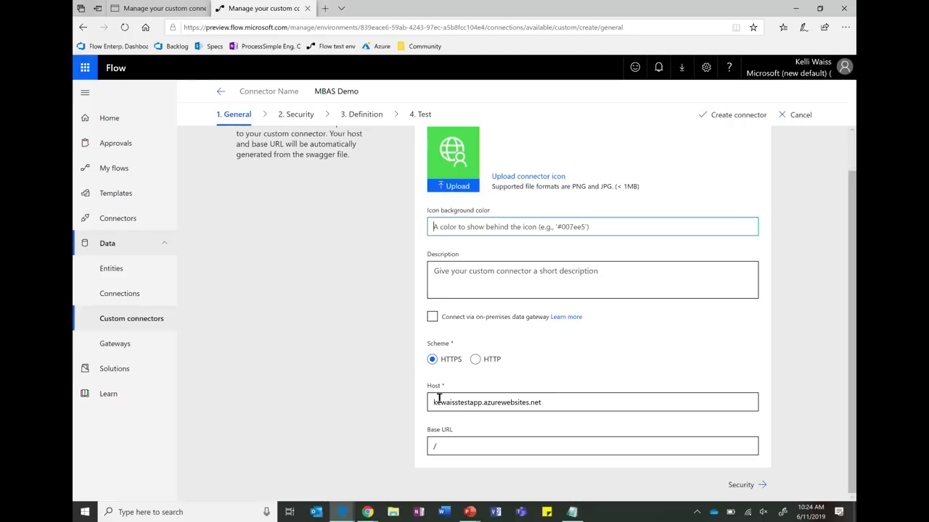
left_click_drag(433, 400, 550, 402)
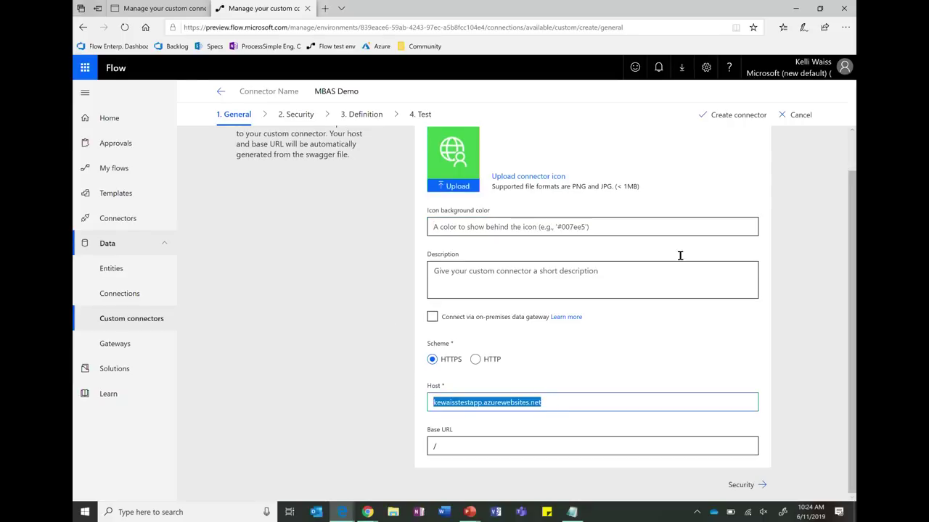
left_click(740, 485)
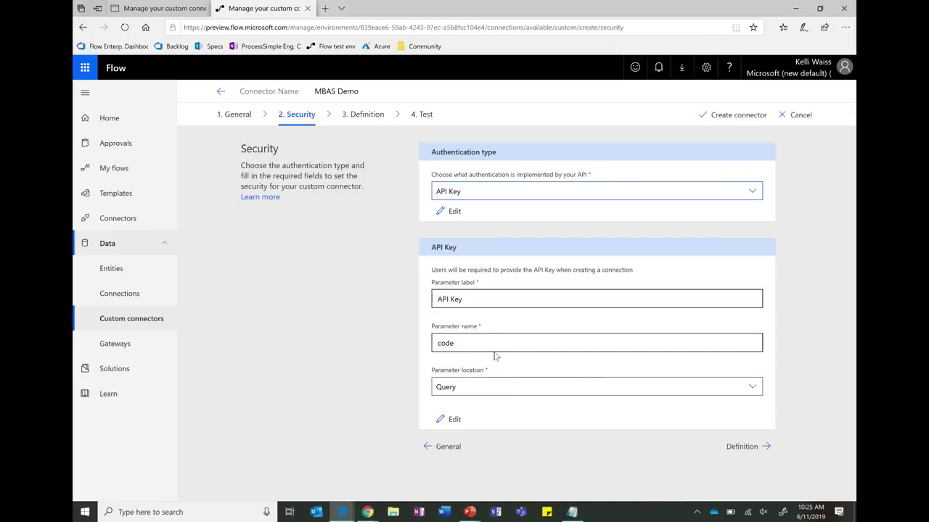
left_click(741, 446)
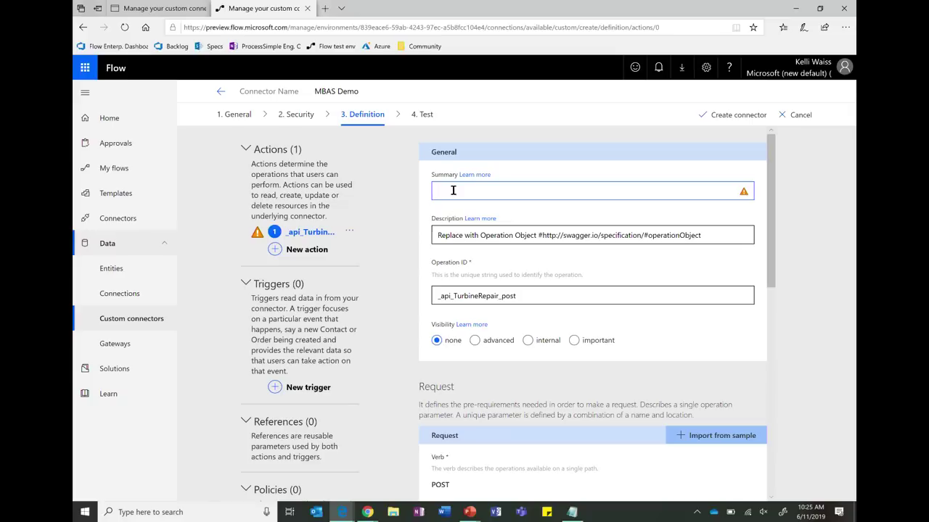
Step: Clear the TurbineRepair action's description and, after reviewing its request and response, create the MBAS Demo connector
triple_click(463, 233)
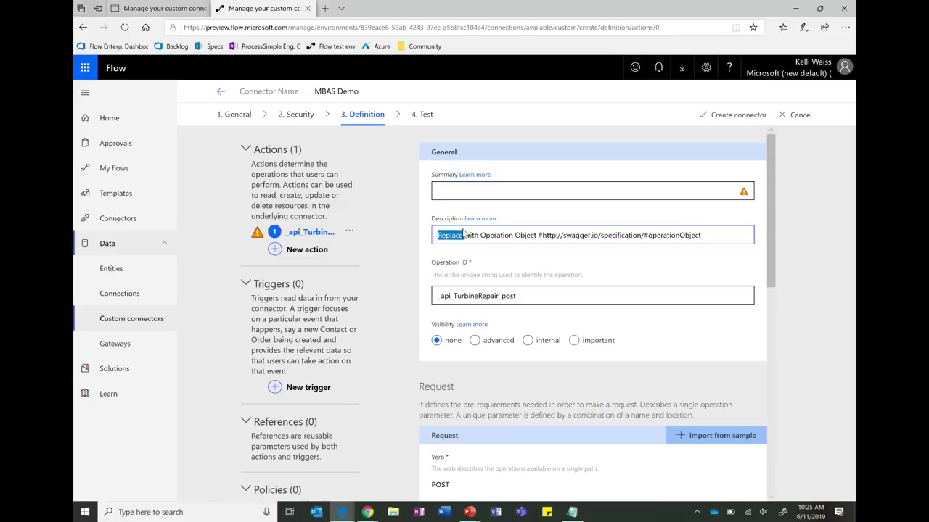
key("BackSpace")
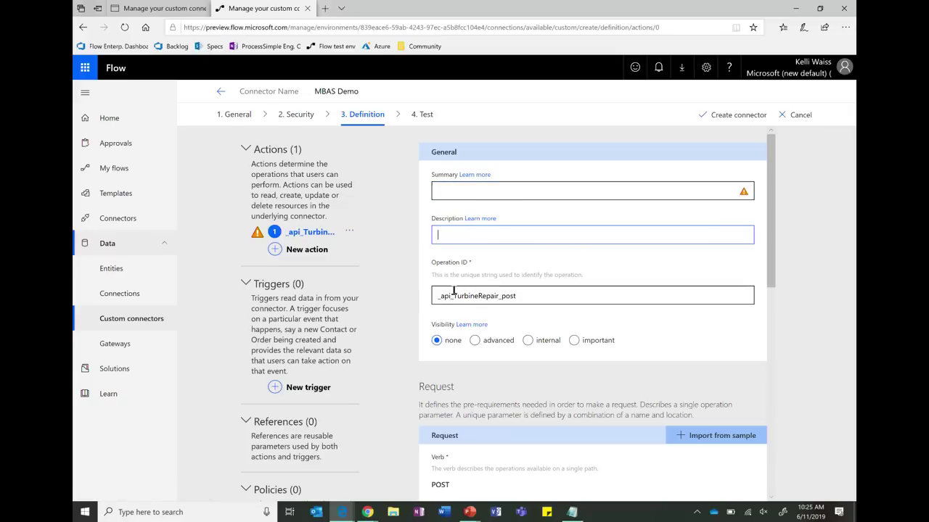
scroll(456, 287, "down", 2)
scroll(453, 290, "down", 2)
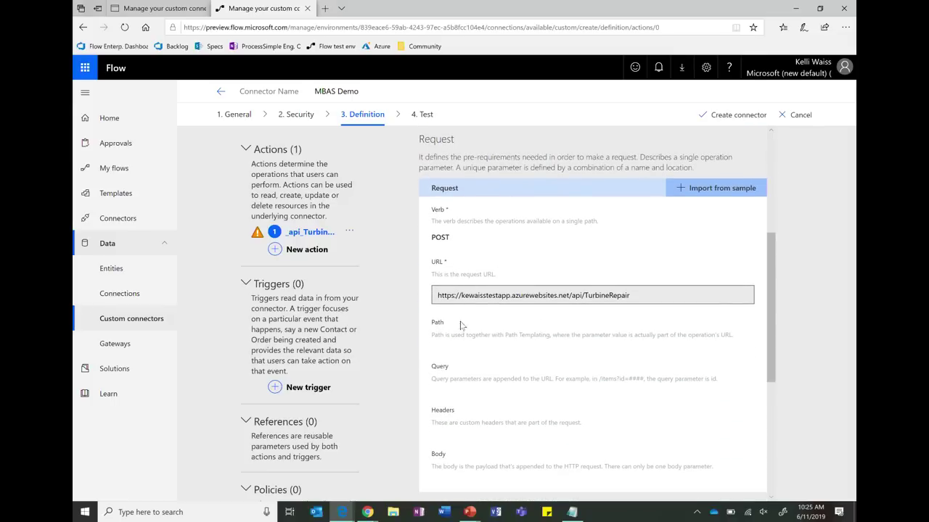
scroll(467, 311, "down", 3)
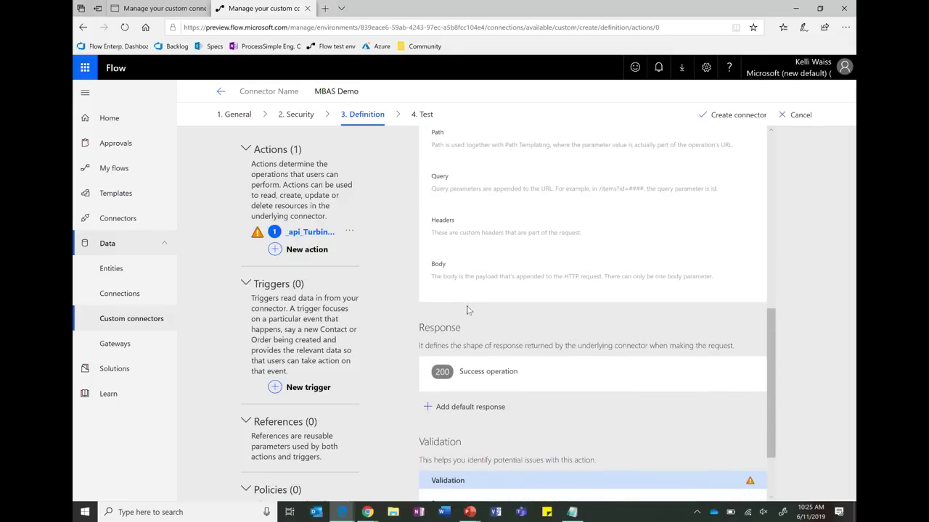
scroll(442, 371, "down", 2)
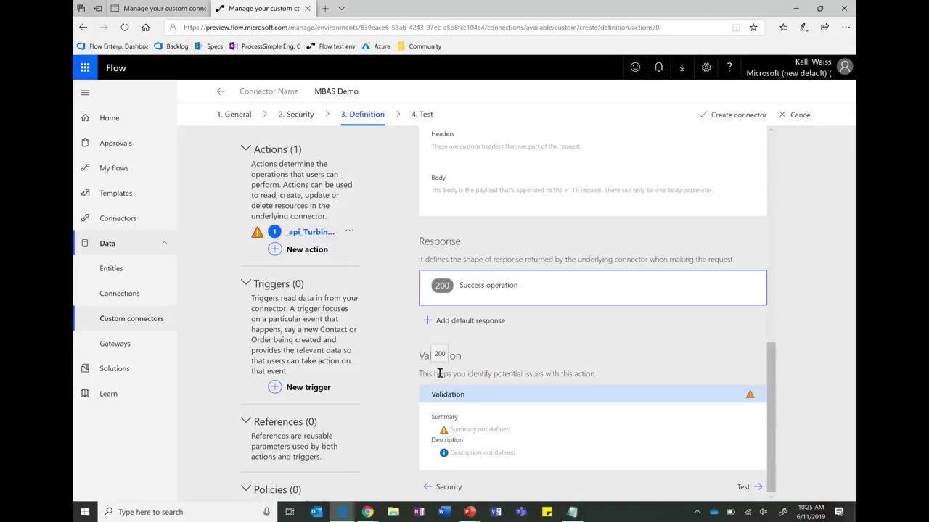
left_click(737, 114)
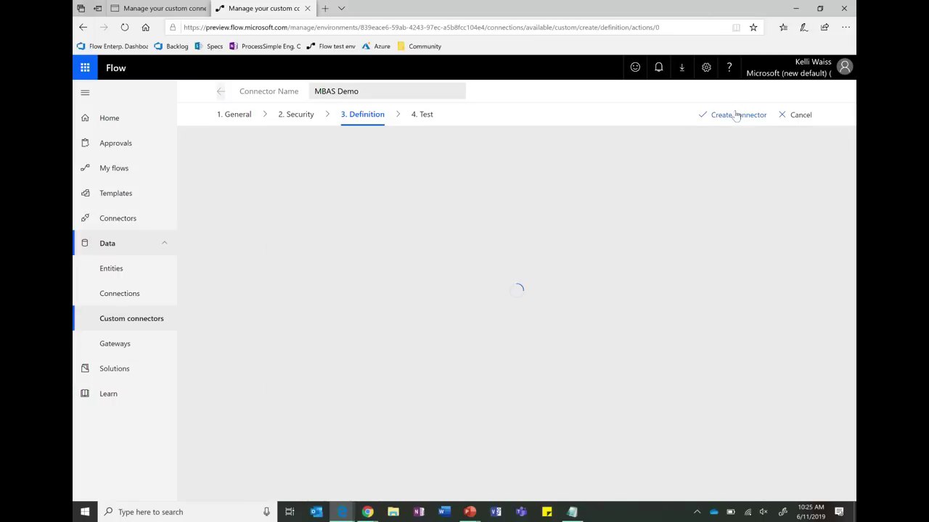
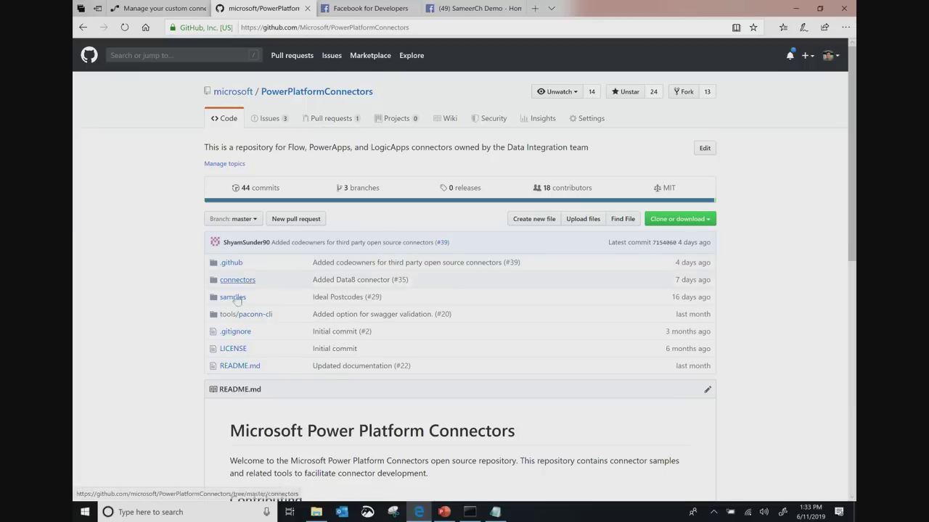
Step: Open the Facebook sample in the PowerPlatformConnectors repository and read its connector prerequisites and supported actions
left_click(227, 283)
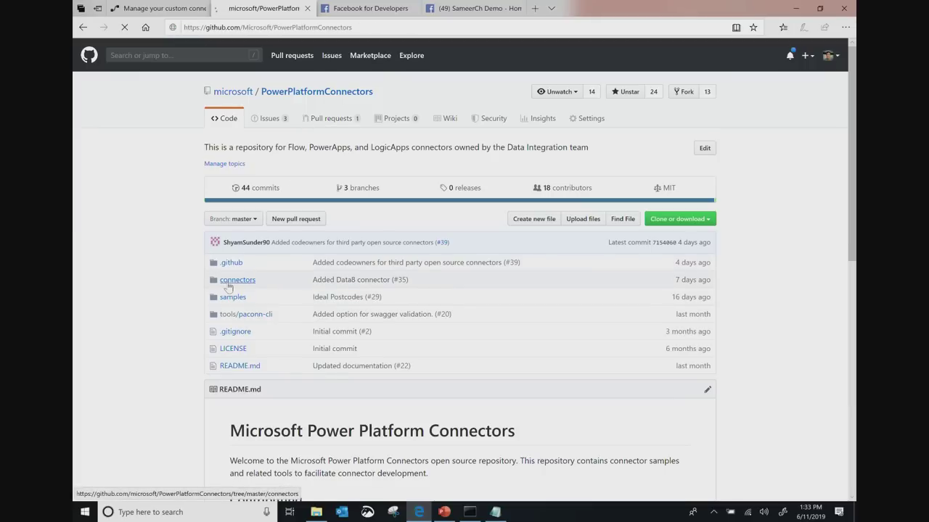
left_click(324, 148)
left_click(232, 297)
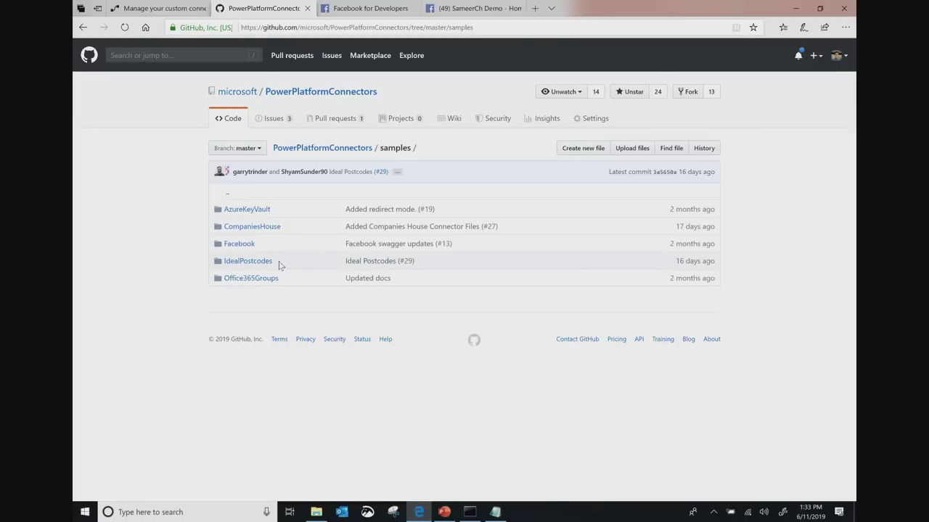
left_click(240, 245)
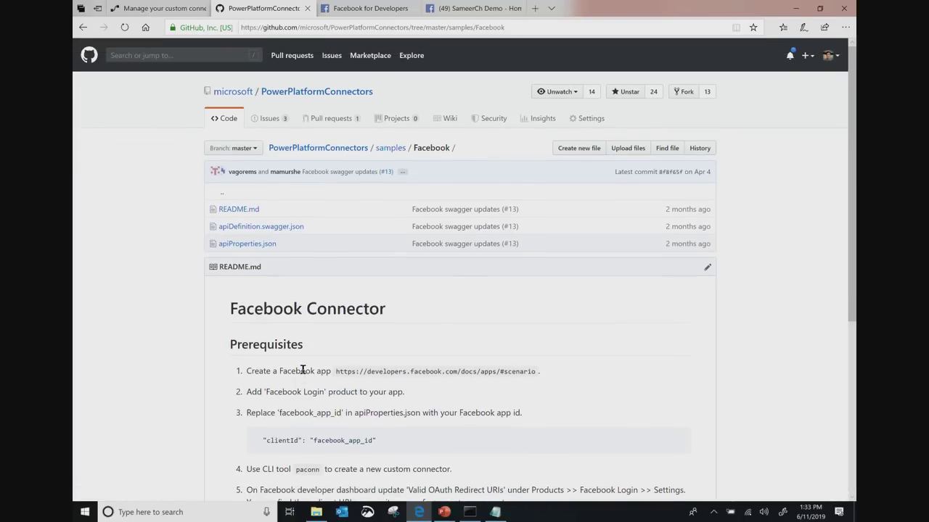
scroll(302, 370, "down", 3)
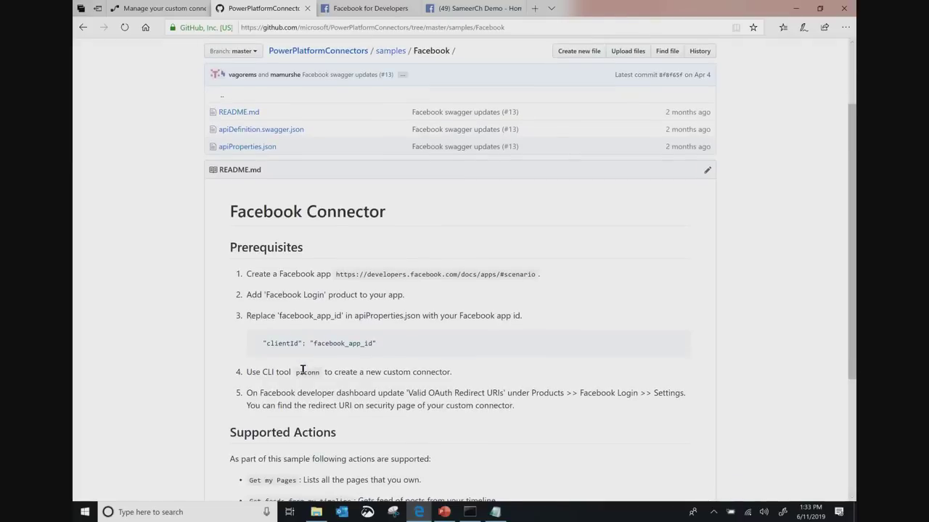
scroll(303, 370, "down", 1)
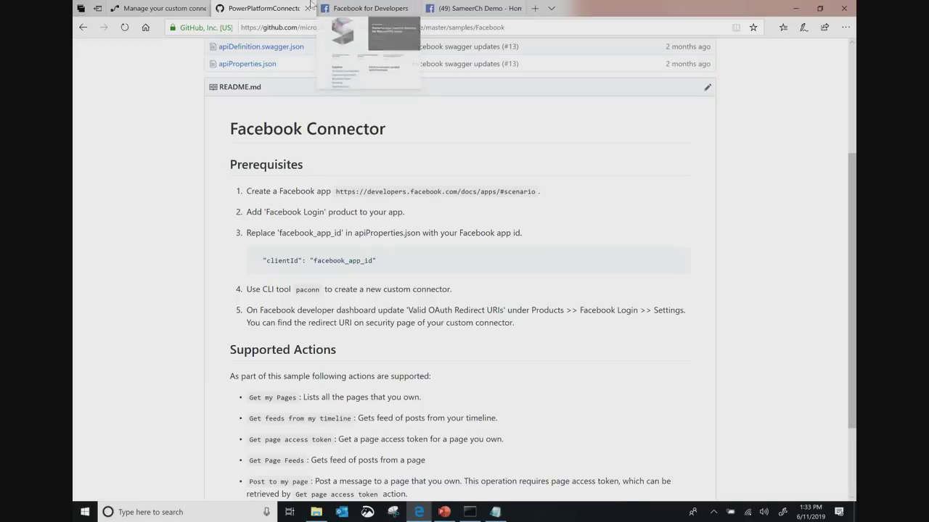
Step: Switch to Facebook for Developers and open the basic settings of the PA Demo app
left_click(353, 7)
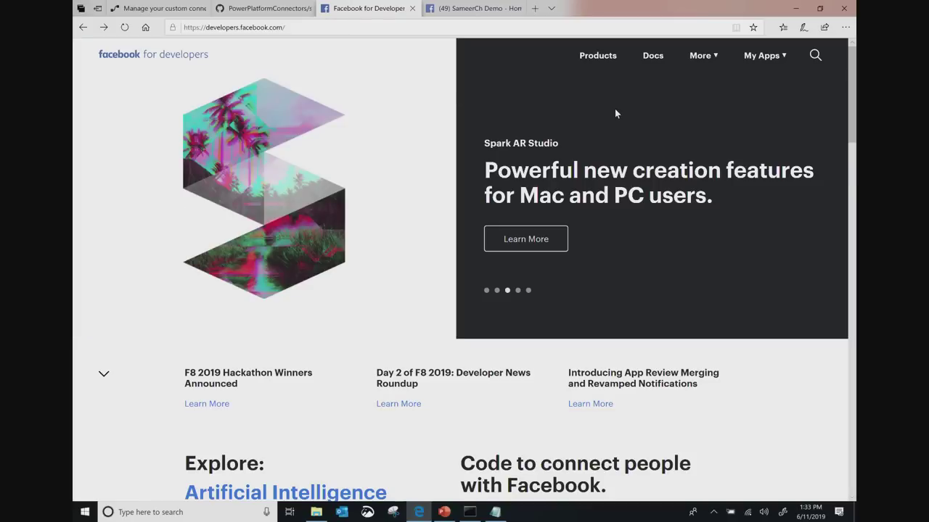
left_click(757, 63)
left_click(739, 93)
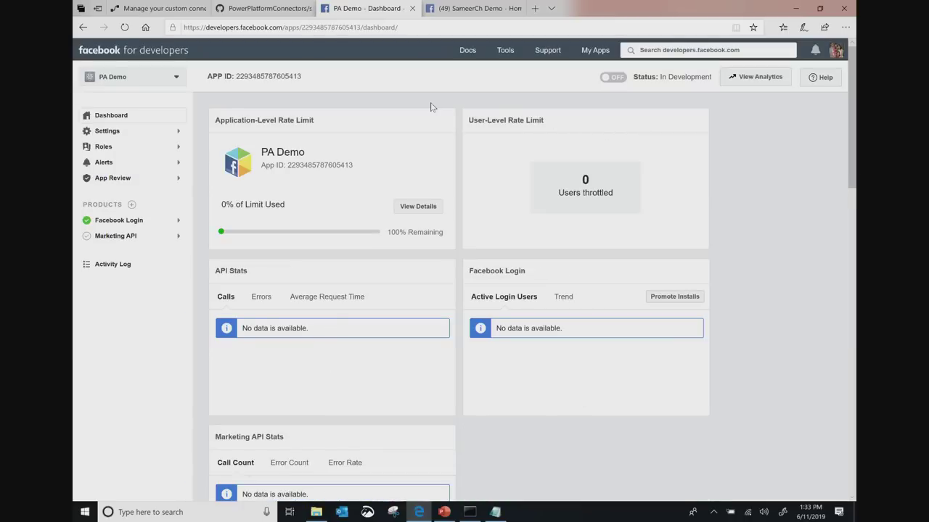
left_click(113, 132)
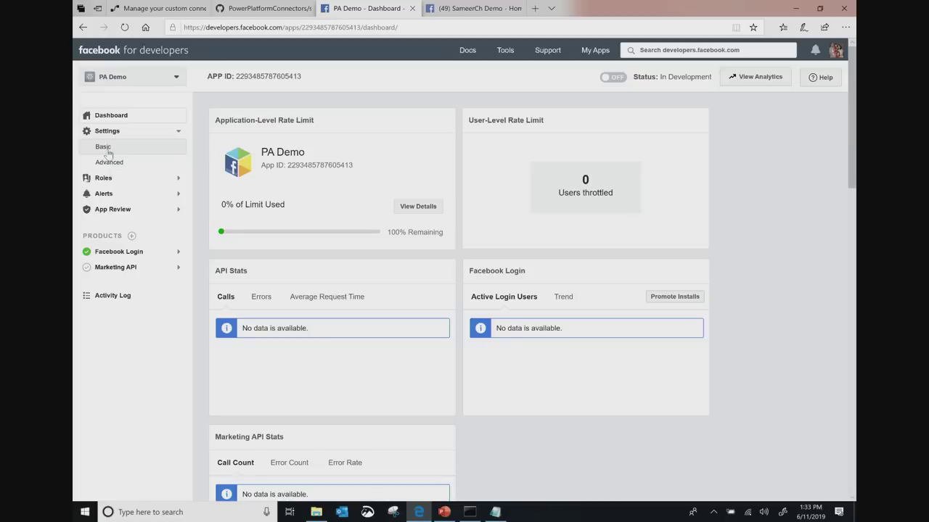
left_click(106, 148)
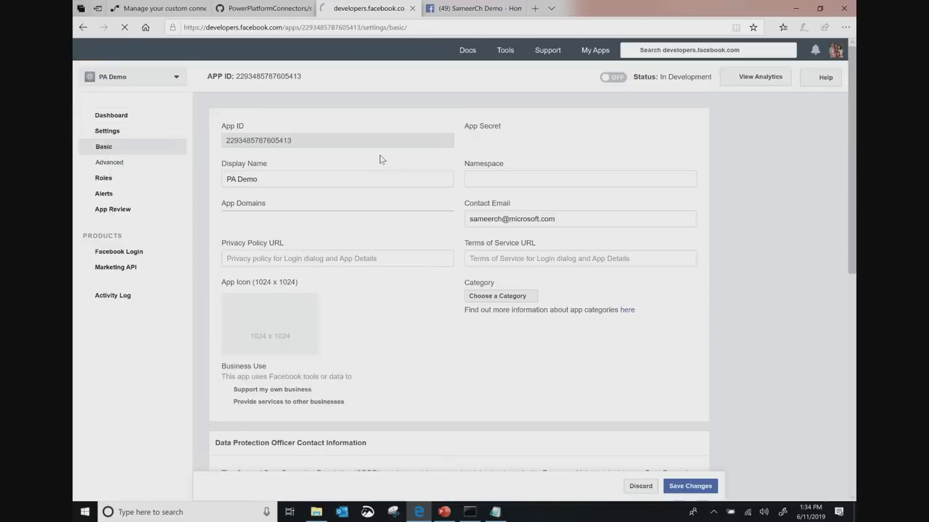
Step: Revisit the Facebook sample README and Flow's custom connectors list, and run paconn login in Command Prompt
left_click(268, 8)
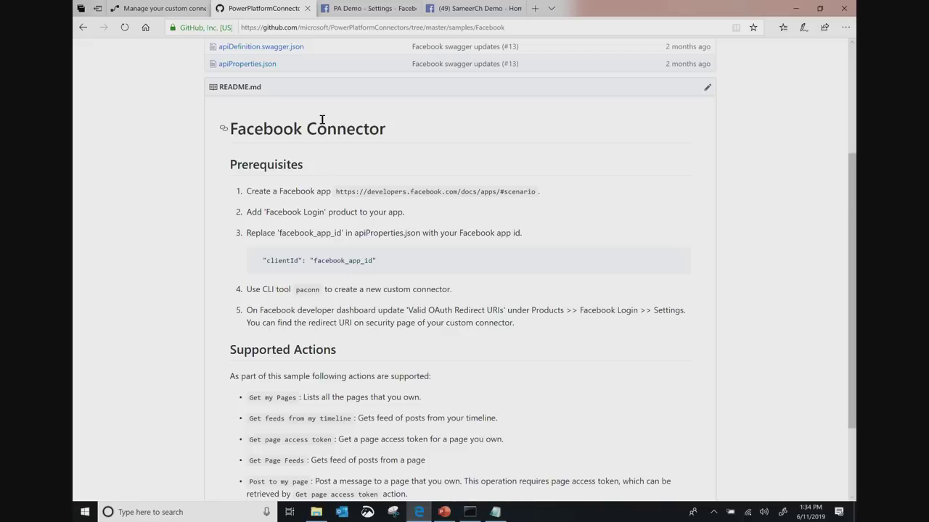
left_click(149, 9)
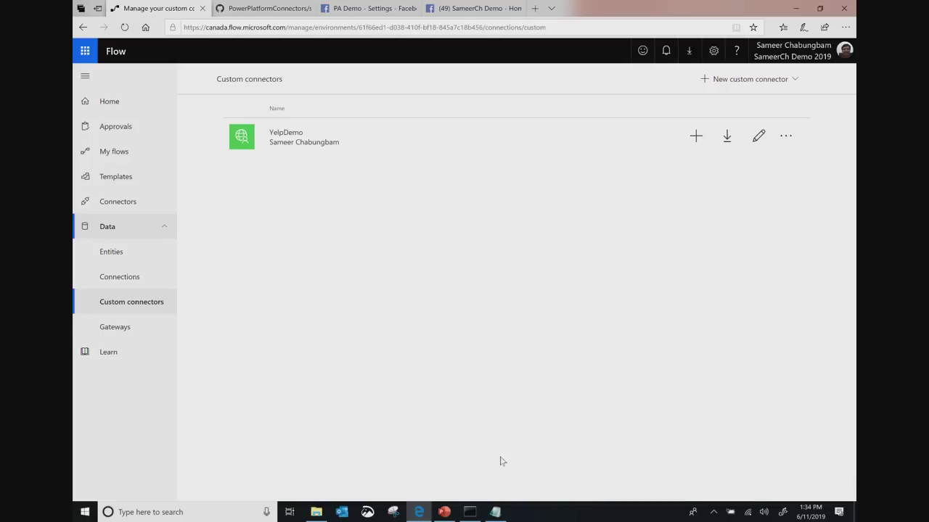
left_click(469, 512)
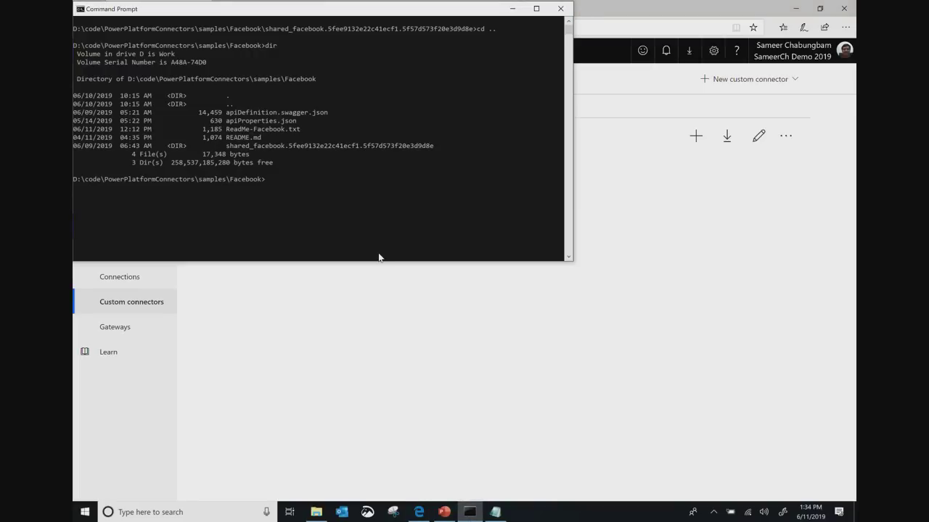
type("paconn login")
key("Return")
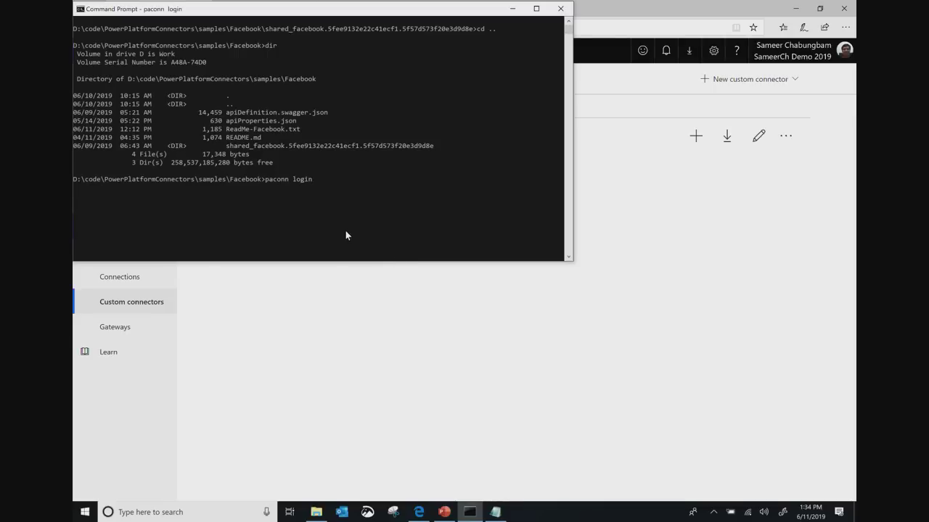
left_click_drag(258, 188, 385, 190)
right_click(385, 188)
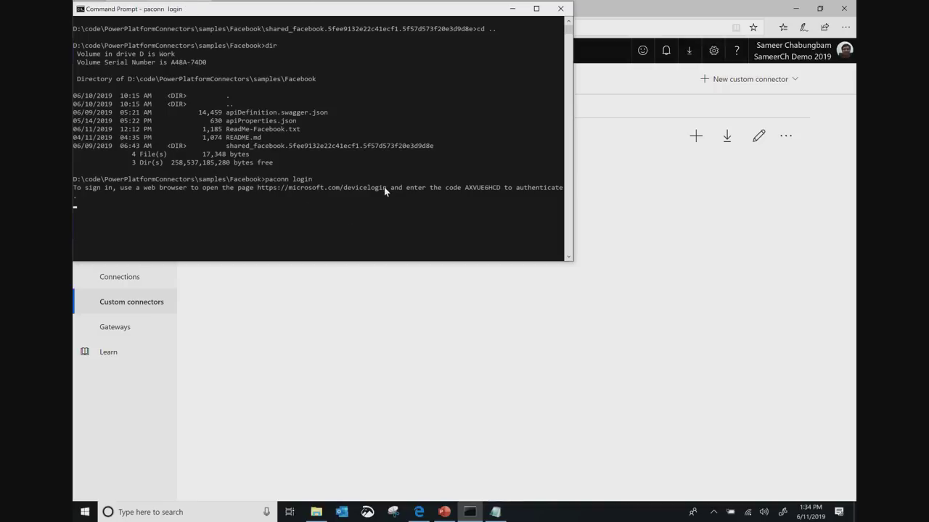
left_click(642, 7)
left_click(536, 8)
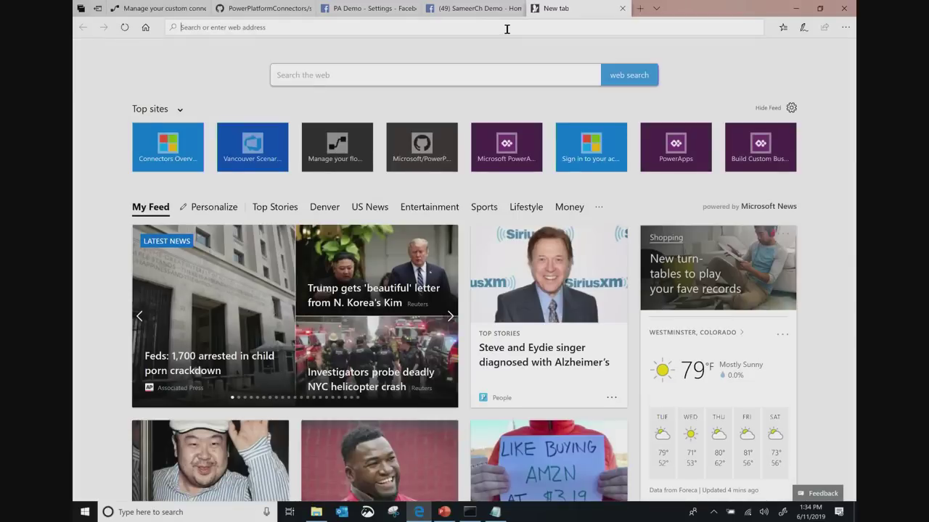
key("ctrl+v")
key("Return")
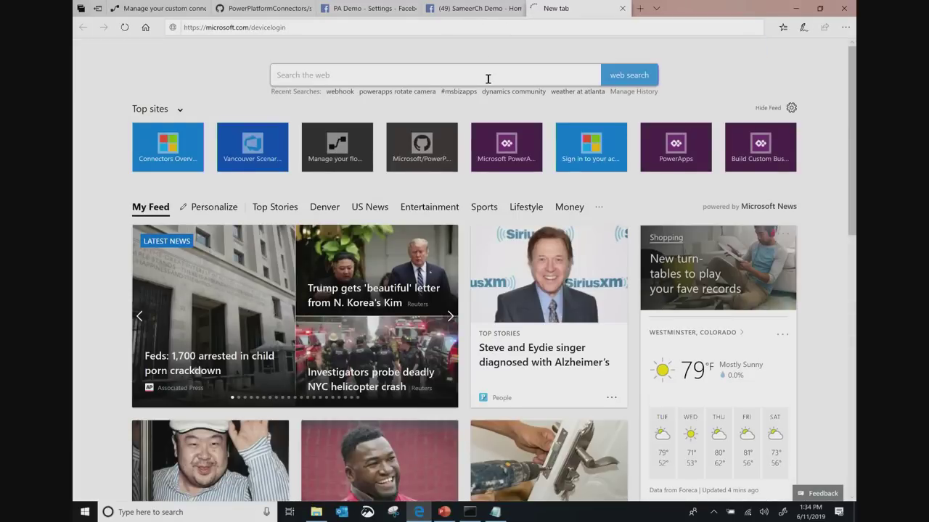
Step: Copy the device code from Command Prompt, enter it on the sign-in page, and sign in with the account connected to Windows
key("alt+Tab")
left_click_drag(465, 187, 497, 188)
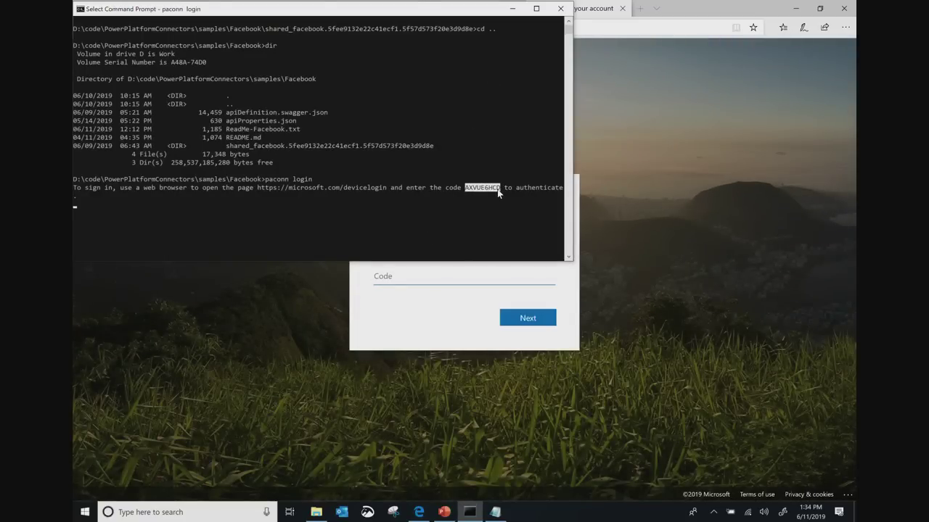
key("ctrl+c")
left_click(430, 280)
key("ctrl+v")
left_click(527, 319)
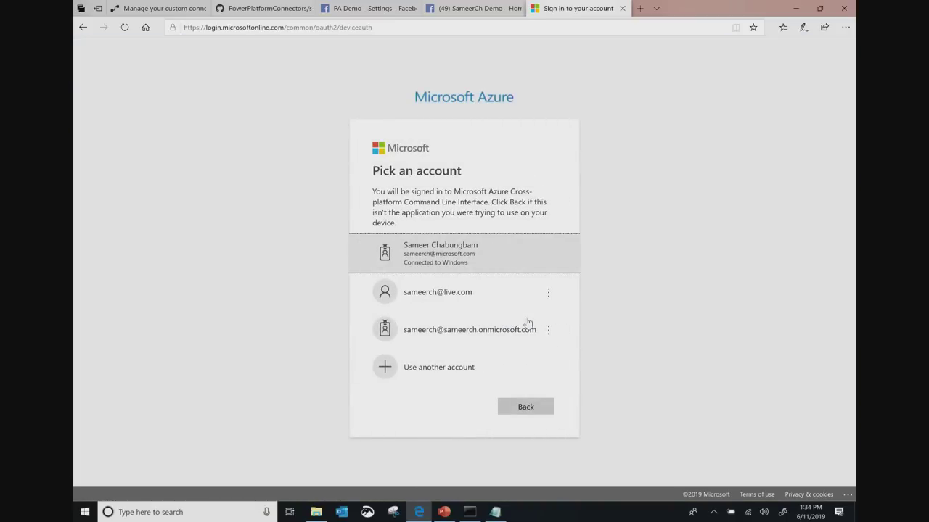
left_click(446, 263)
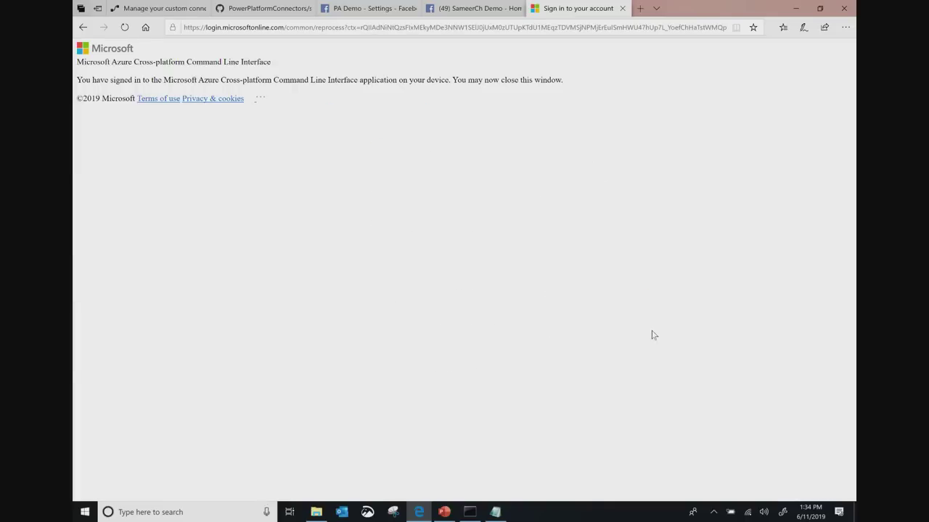
Step: Return to Command Prompt and display the help for the paconn create command
key("alt+Tab")
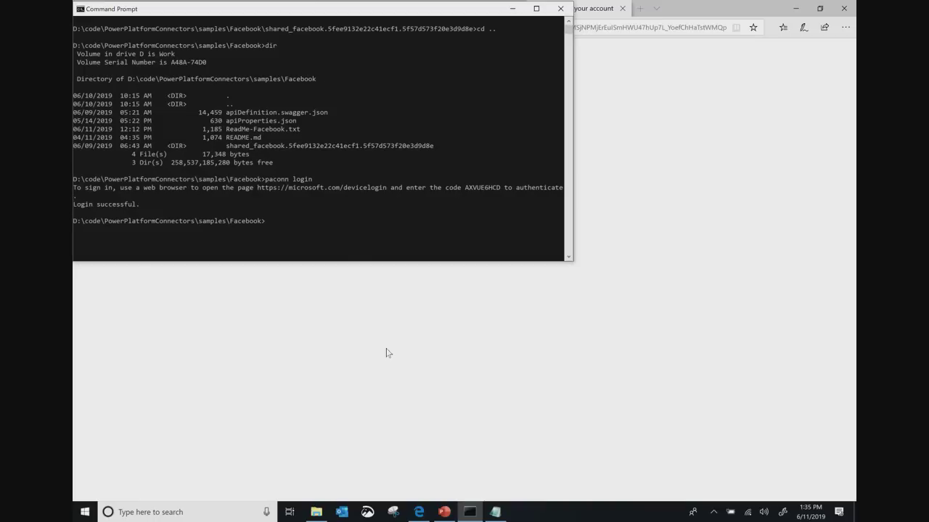
type("paconn create -h")
key("BackSpace")
type("-help")
key("Return")
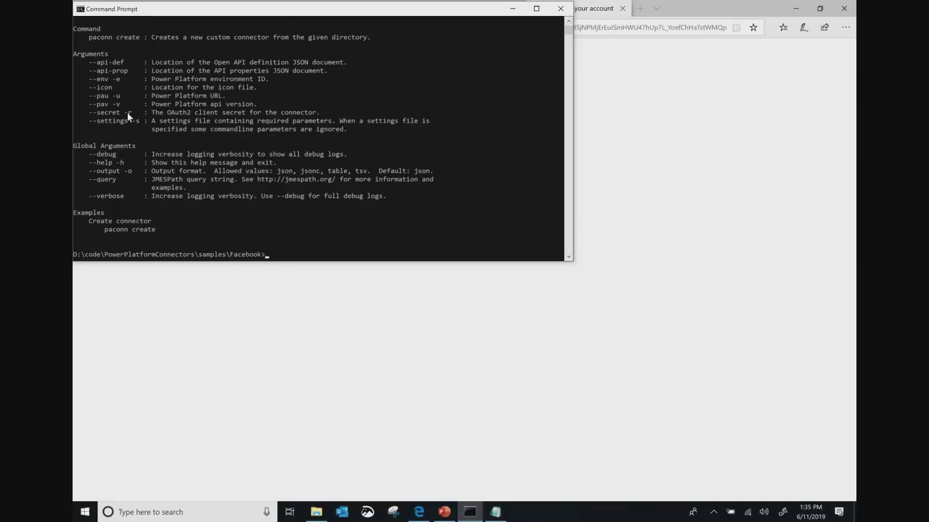
Step: Copy the paconn create command from the ReadMe-Facebook notes and run it with apiProperties.json, apiDefinition.swagger.json and the client secret
left_click(495, 512)
left_click(546, 116)
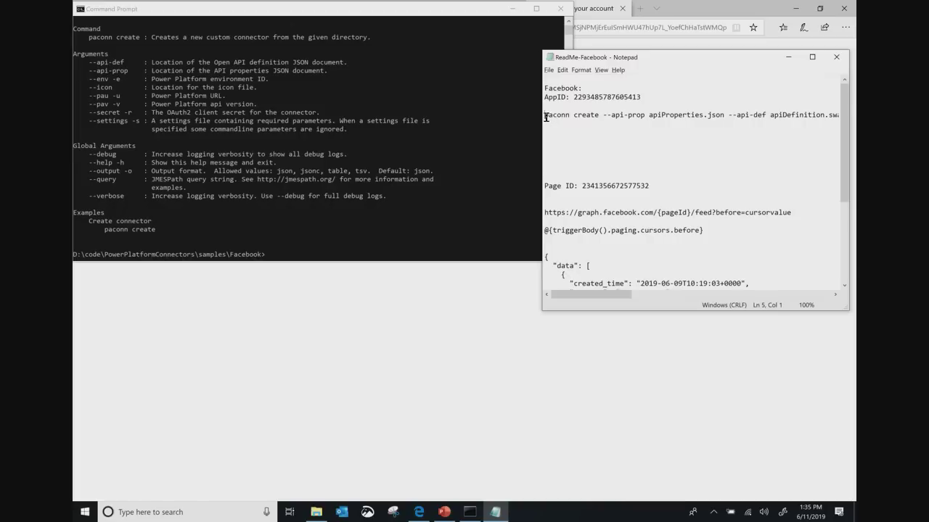
key("shift+End")
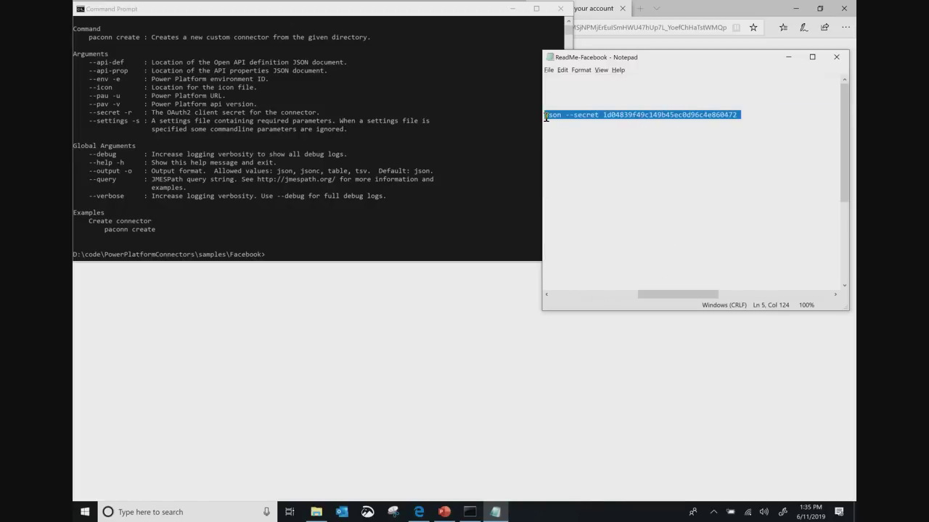
left_click(334, 181)
left_click(345, 239)
key("Escape")
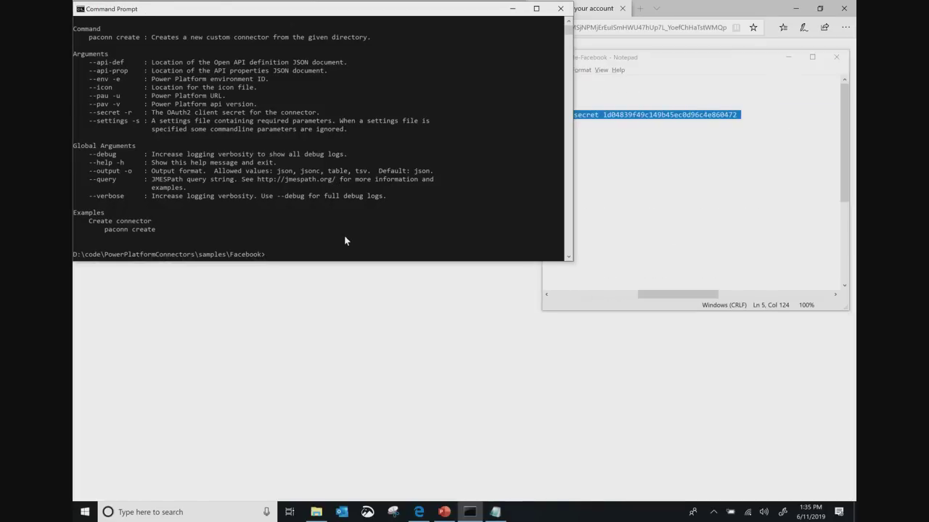
key("ctrl+v")
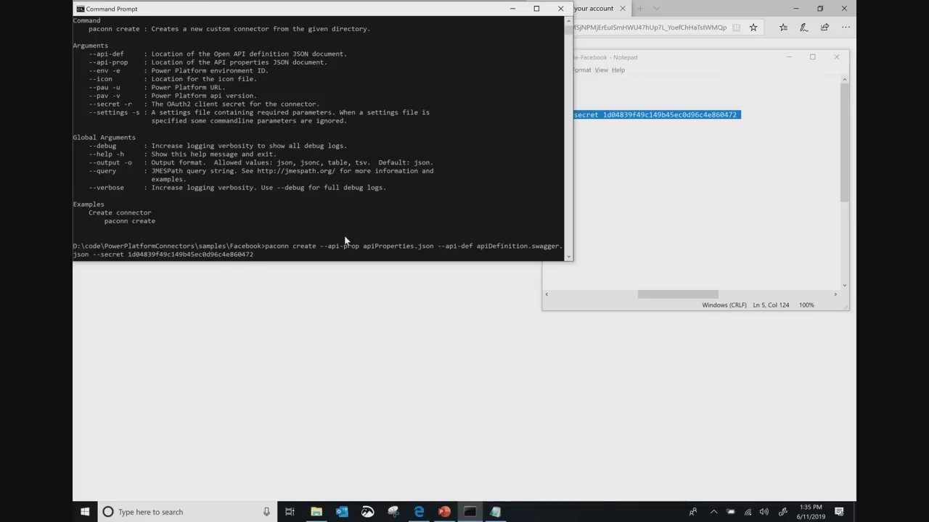
key("Return")
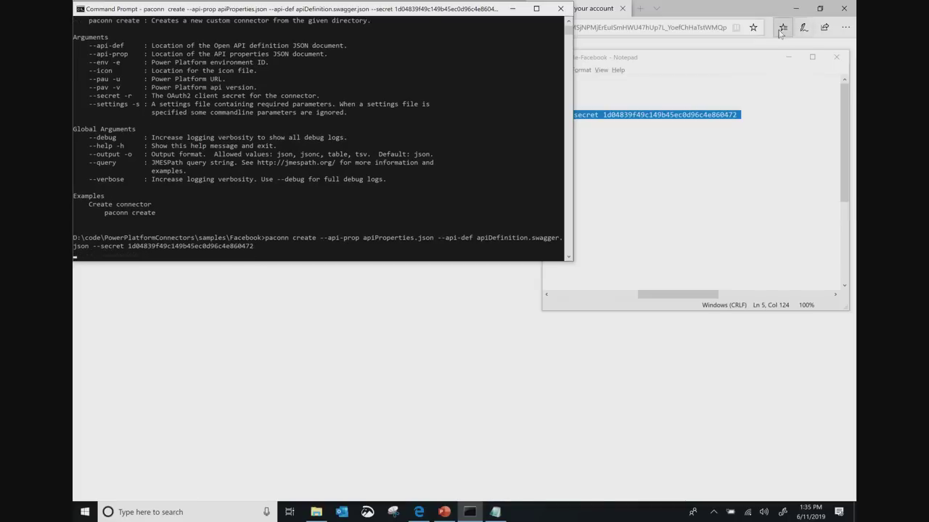
left_click(787, 59)
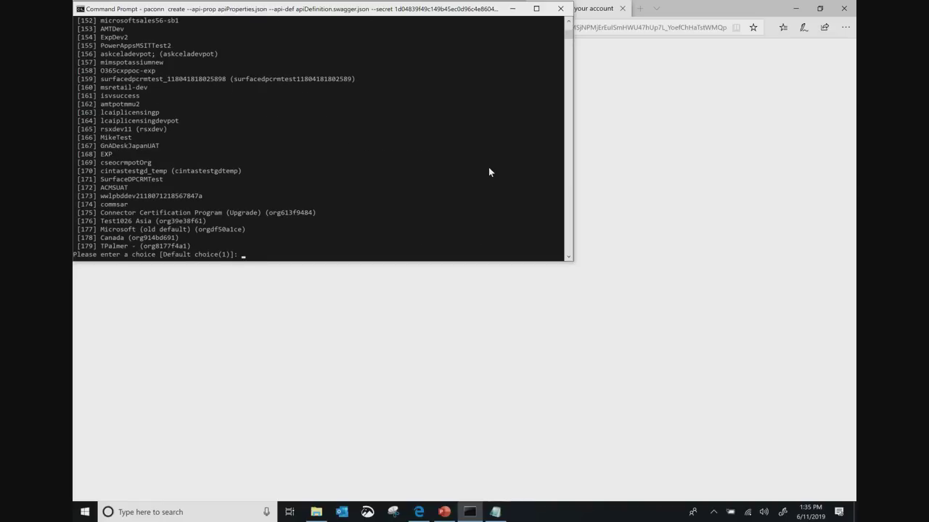
Step: Look through the environment list and choose environment 69 for the new Facebook connector
scroll(489, 167, "up", 20)
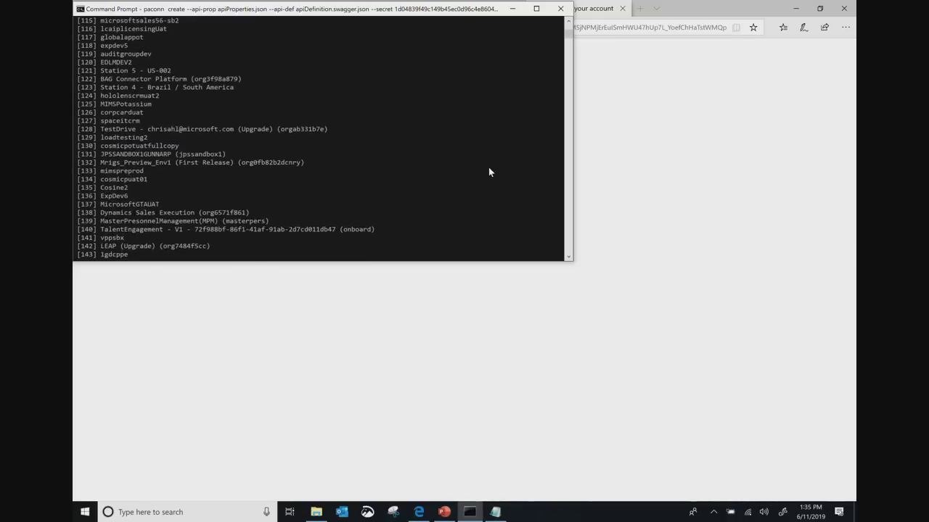
scroll(489, 171, "up", 4)
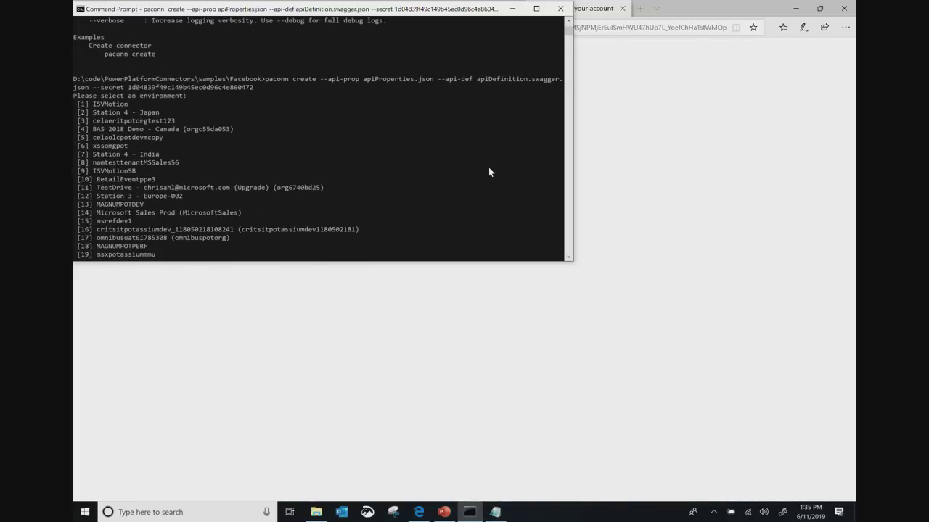
scroll(488, 172, "down", 9)
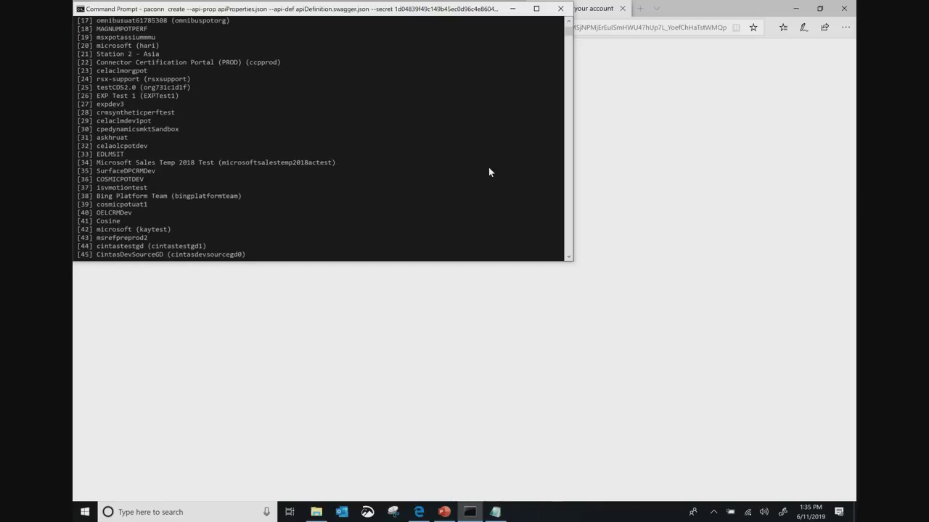
scroll(488, 172, "down", 13)
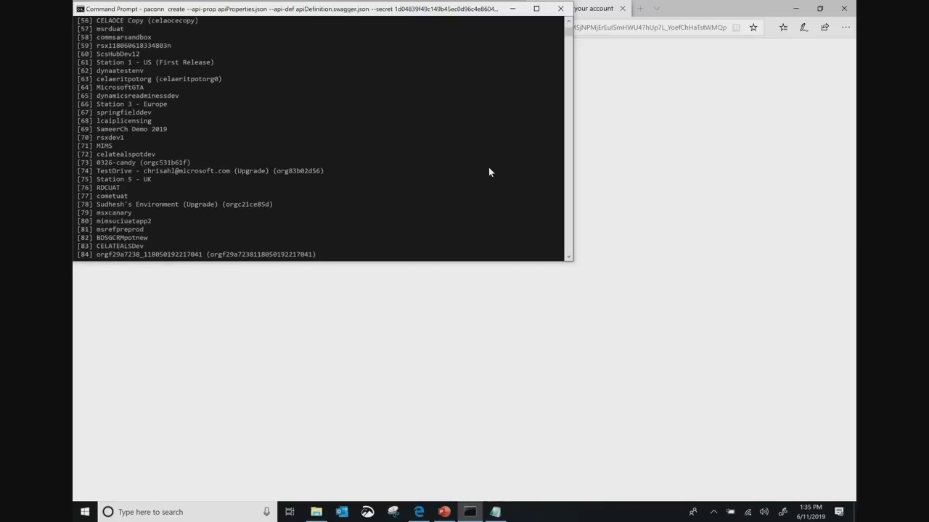
scroll(488, 172, "down", 3)
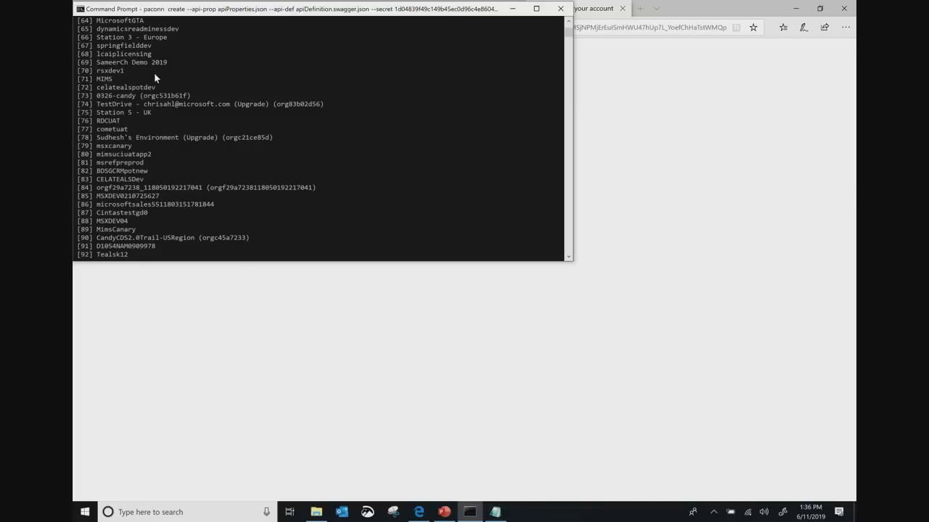
type("69")
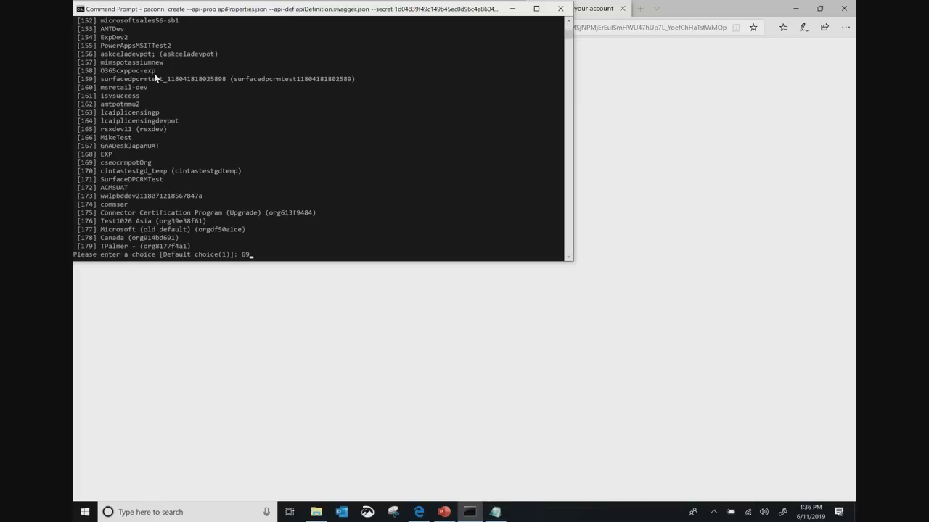
key("Return")
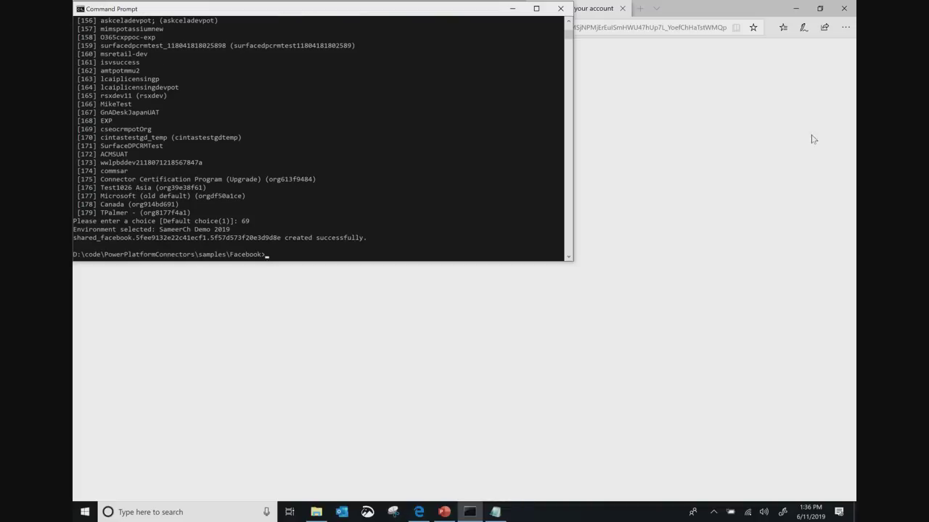
Step: Refresh the custom connectors list in Flow to check for the Facebook connector, and switch to the PowerPoint presentation
left_click(723, 149)
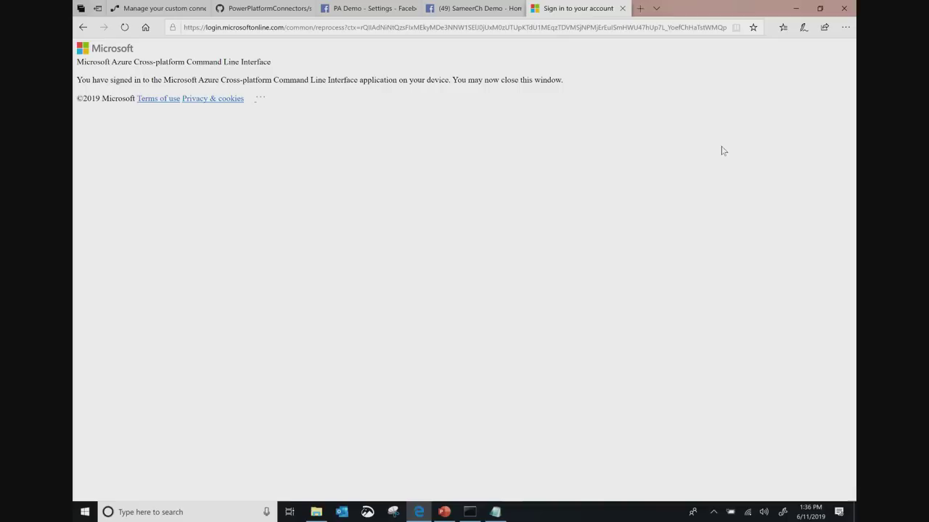
left_click(156, 9)
left_click(124, 27)
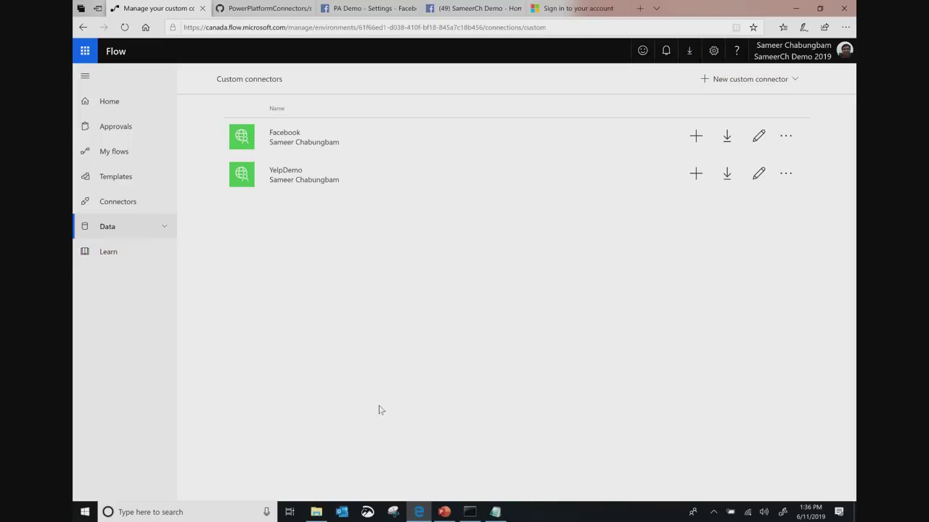
left_click(444, 512)
left_click(444, 512)
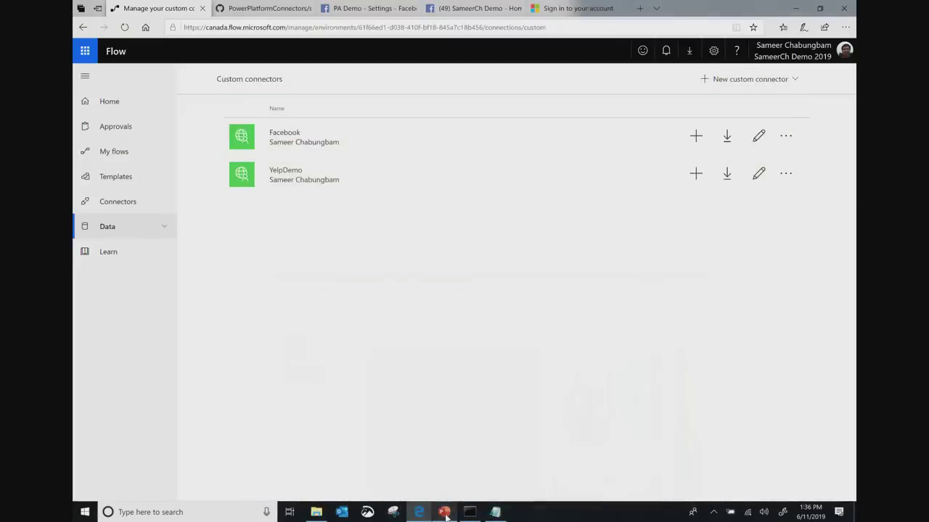
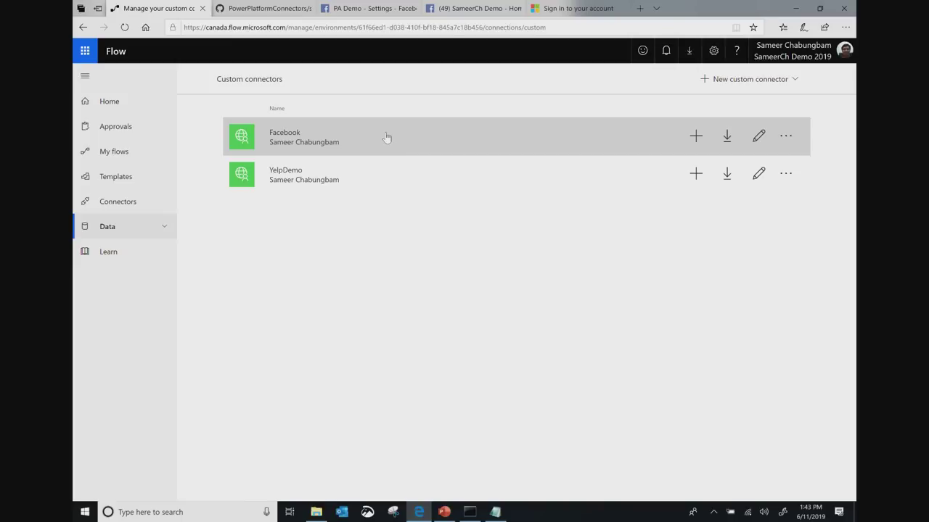
Step: View the Facebook connector's details, return to the custom connectors list and try to create a connection for it
left_click(386, 137)
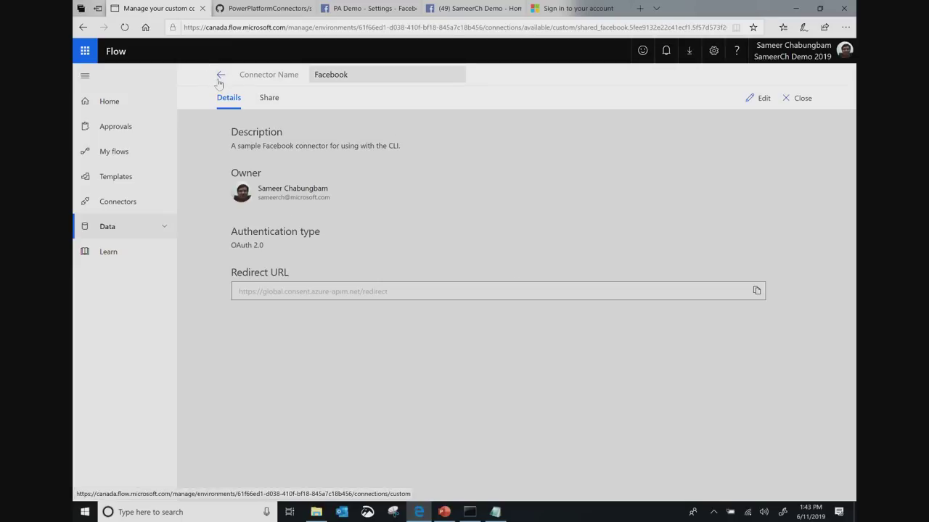
left_click(220, 77)
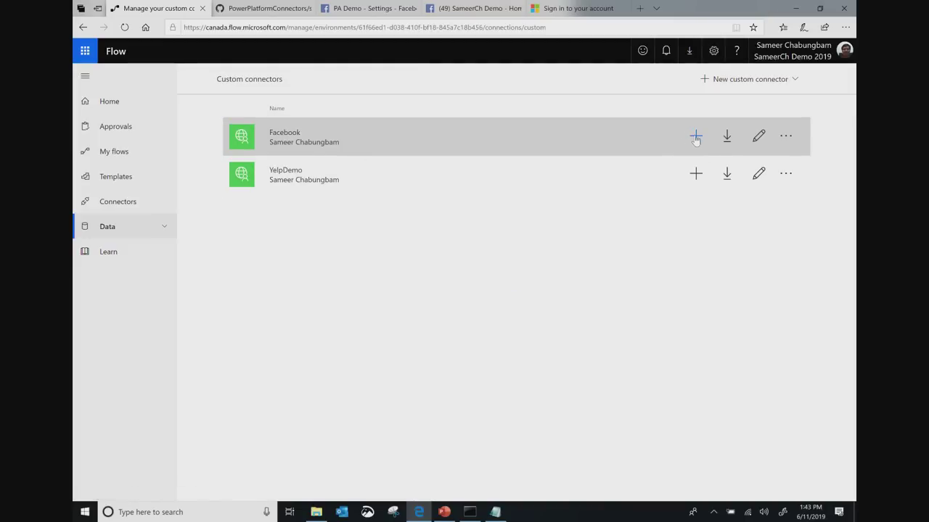
left_click(695, 138)
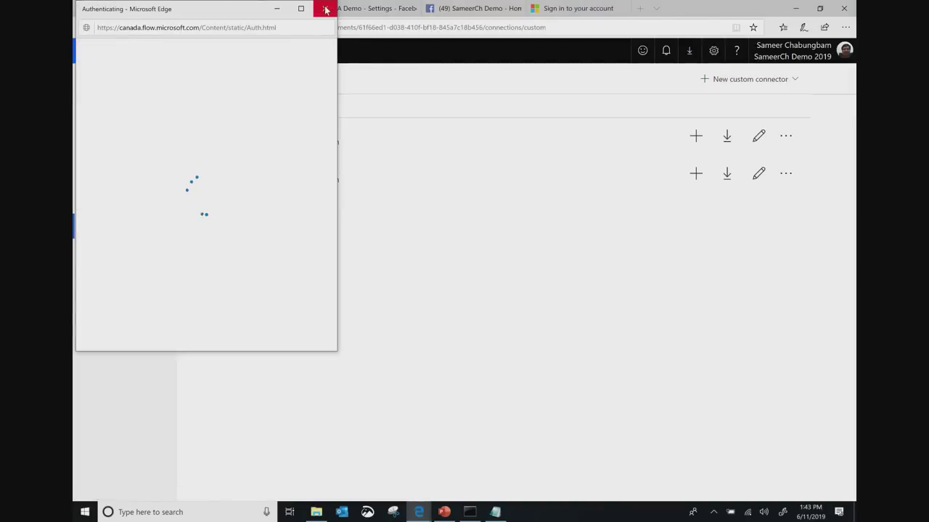
Step: Open the Facebook connector for editing and review its action definitions
left_click(758, 135)
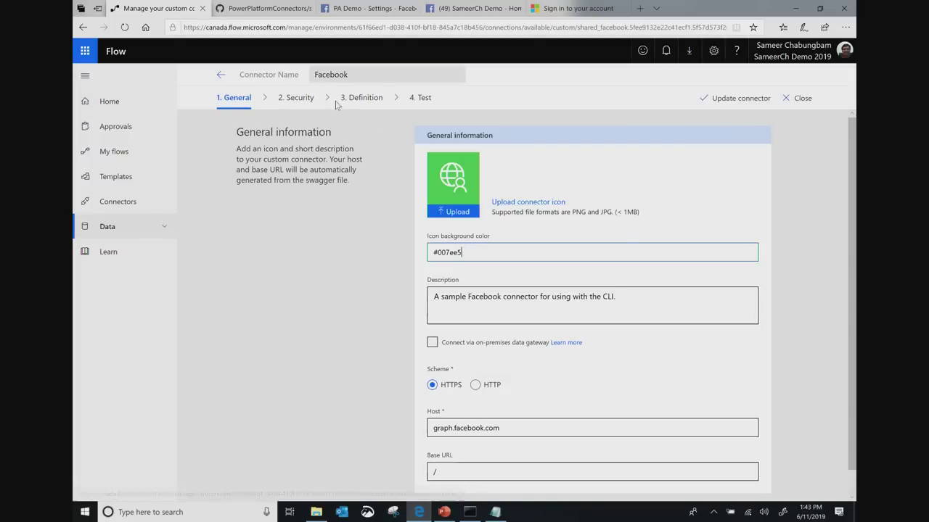
left_click(362, 99)
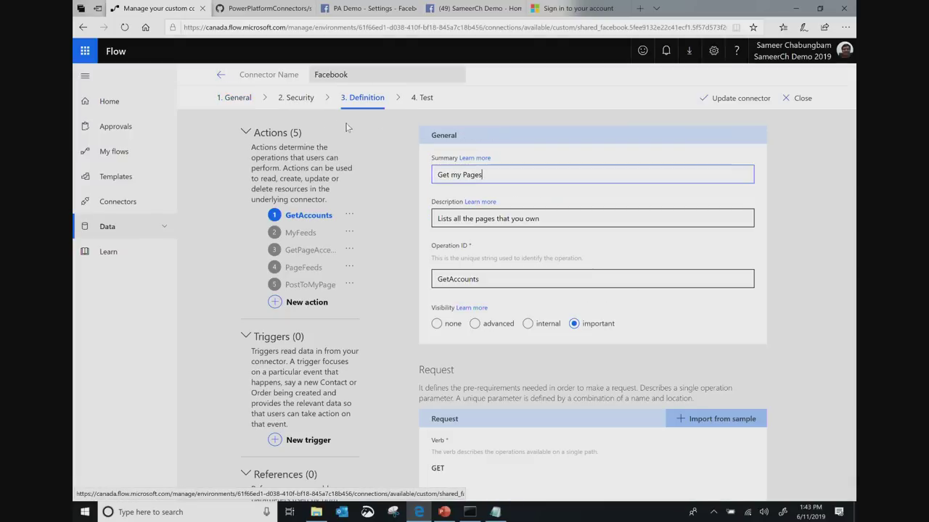
scroll(310, 240, "down", 3)
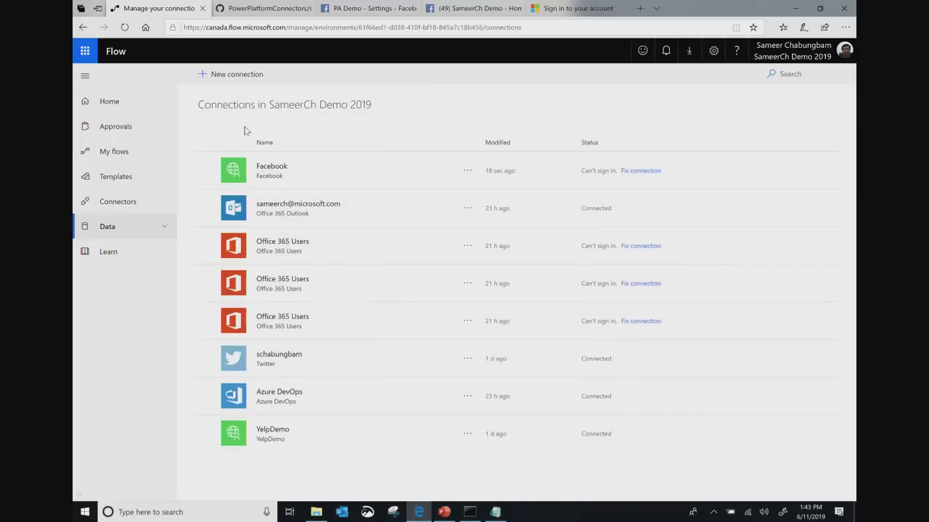
Step: Open the Facebook custom connector for editing and go to the triggers section of its definition
left_click(159, 231)
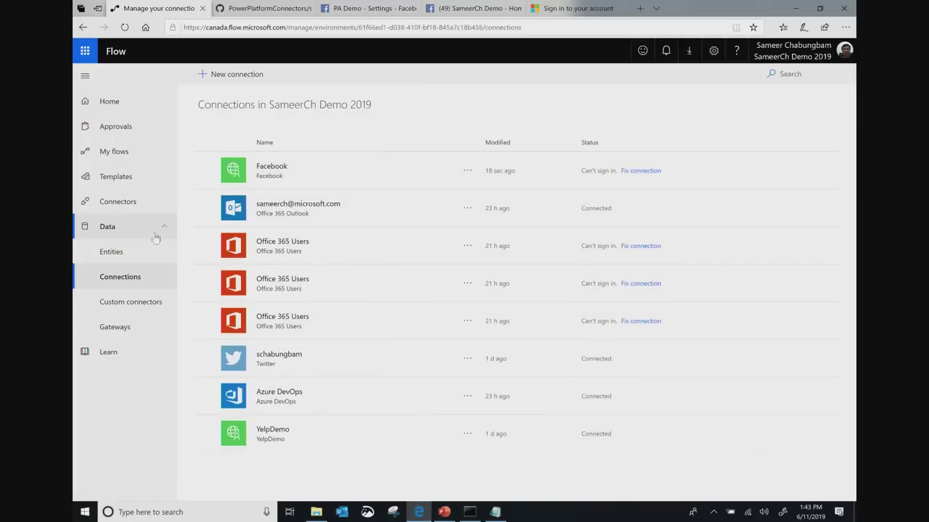
left_click(125, 301)
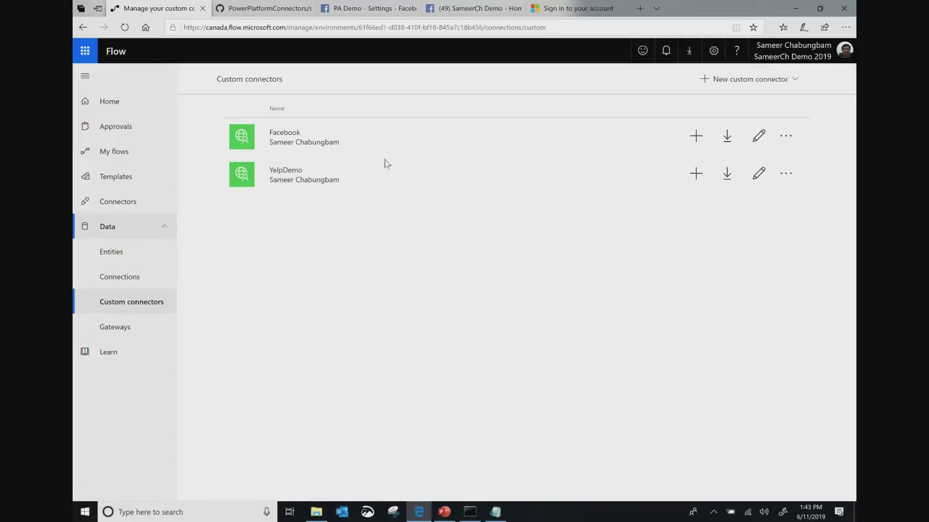
left_click(759, 138)
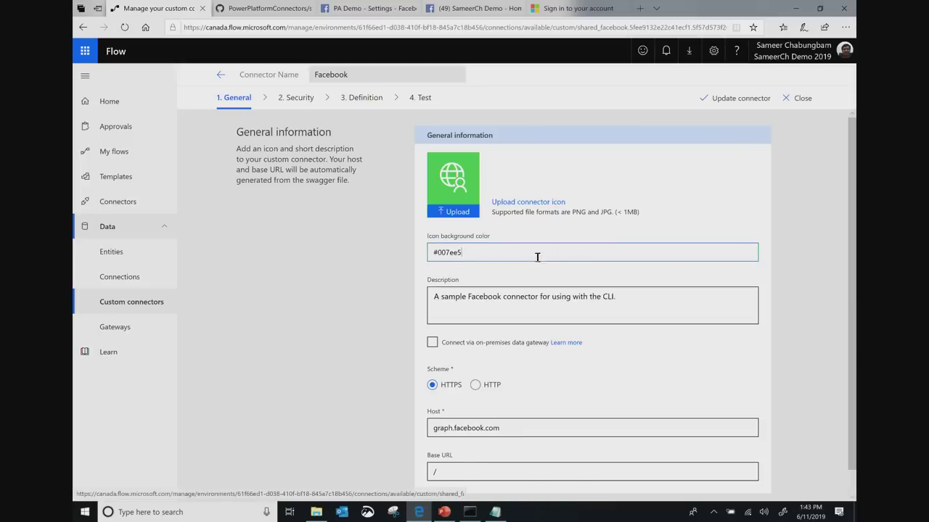
left_click(359, 97)
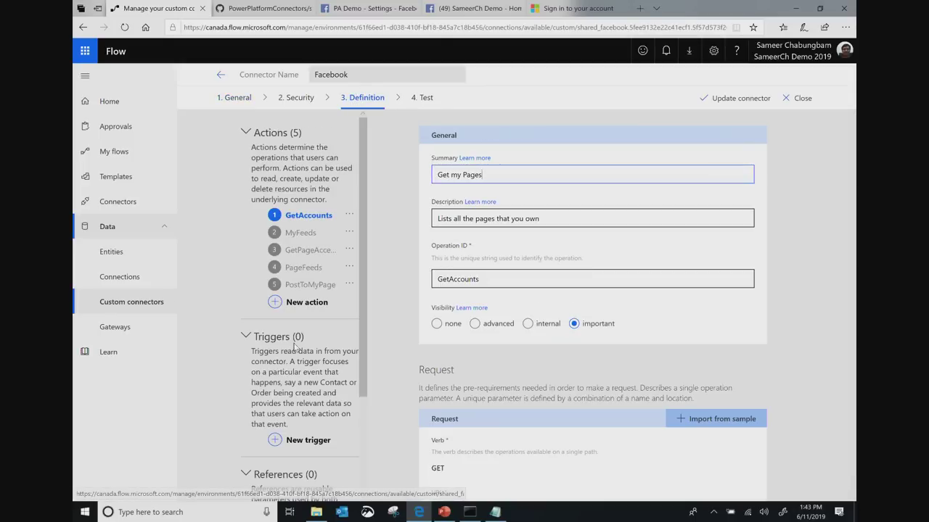
scroll(293, 344, "down", 5)
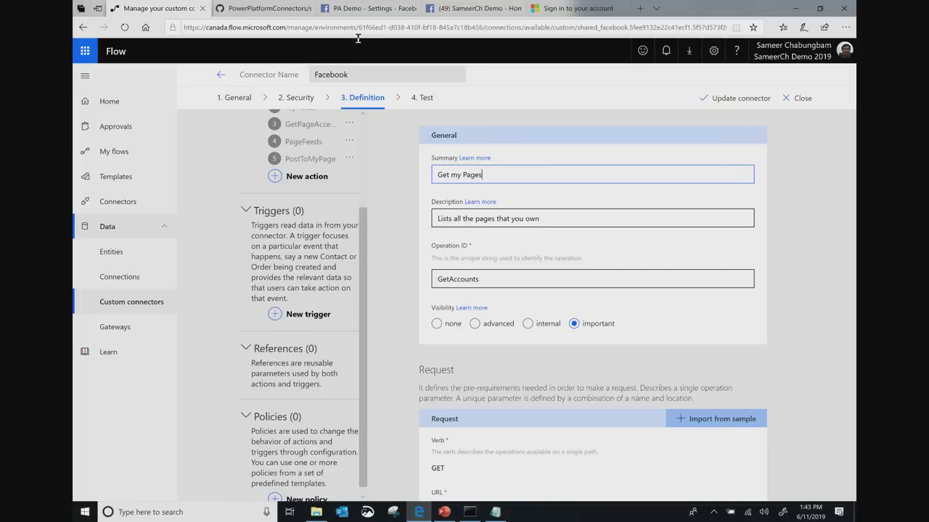
Step: Look over the posts on the SameerCh Demo Facebook page and return to the connector definition
left_click(483, 10)
scroll(417, 318, "down", 3)
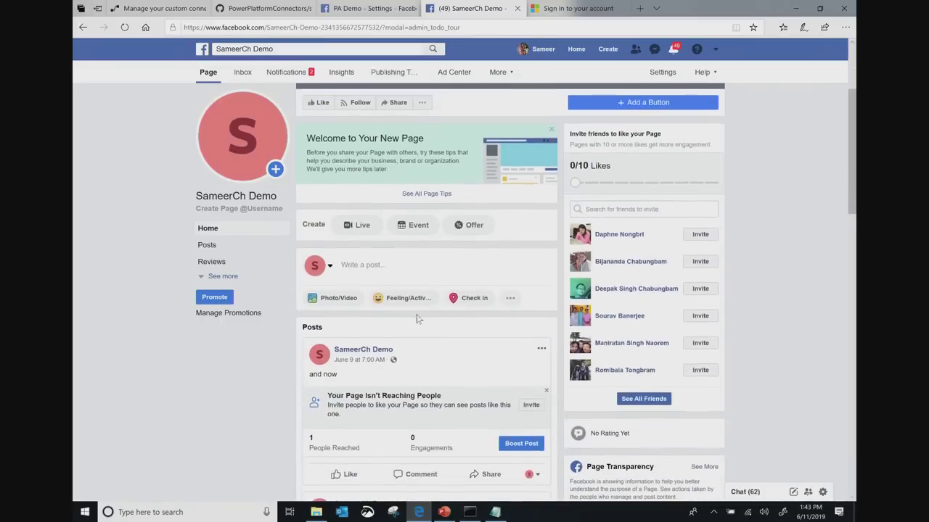
scroll(404, 243, "up", 1)
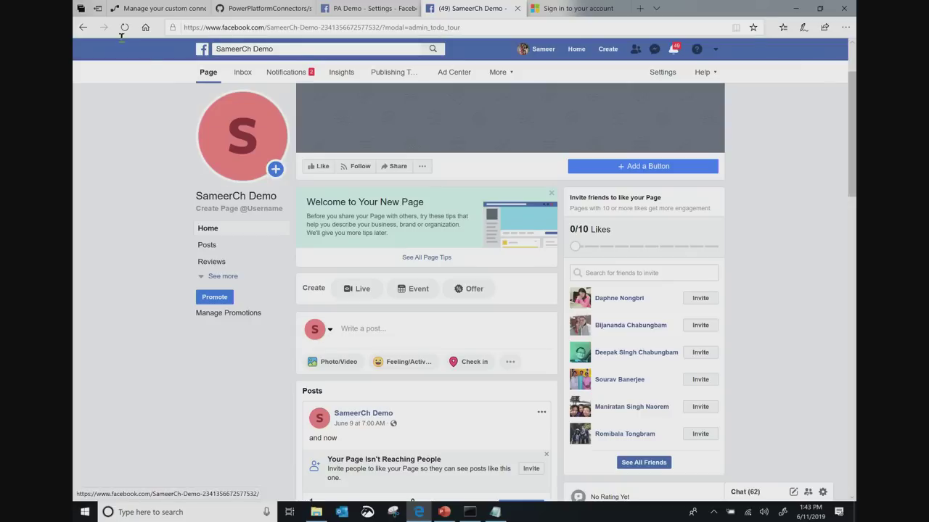
left_click(156, 9)
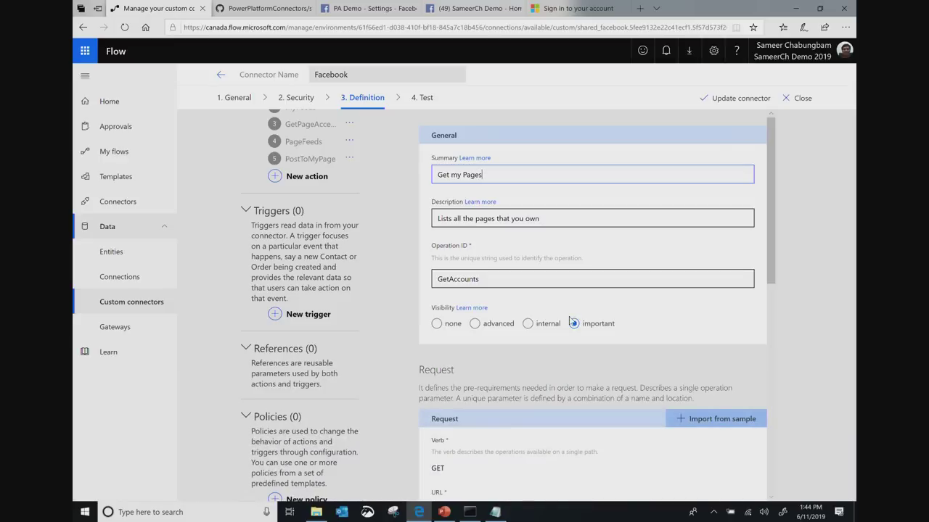
Step: Examine the paging section and its "before" cursor in the sample response of the ReadMe-Facebook notes in Notepad
left_click(495, 513)
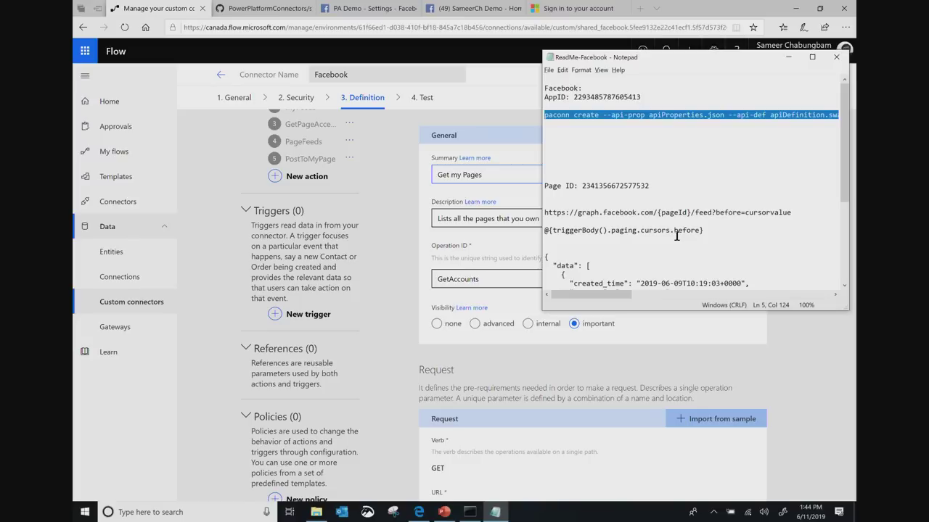
scroll(676, 236, "down", 5)
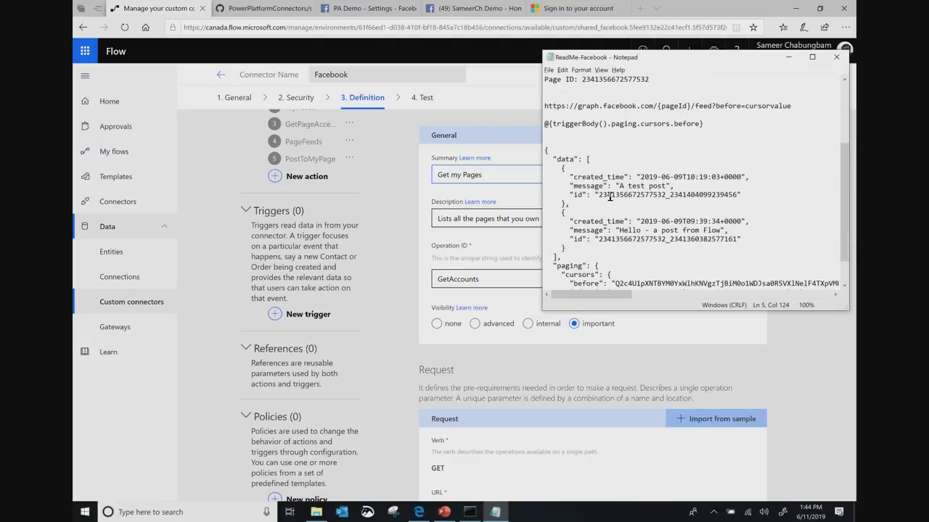
double_click(570, 230)
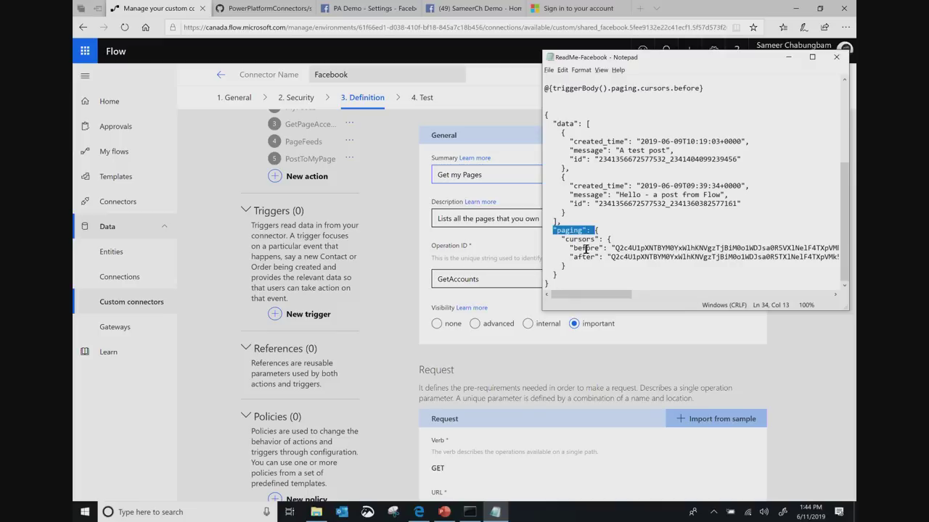
double_click(583, 248)
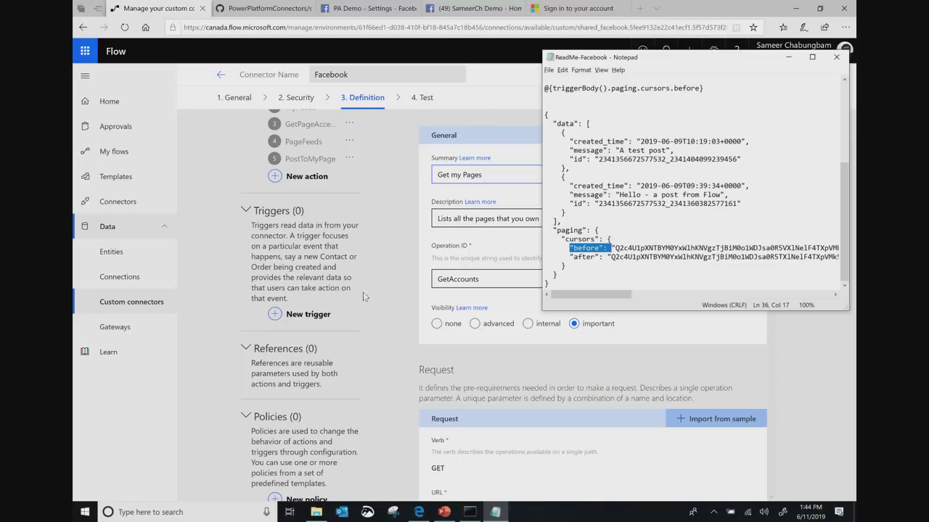
Step: Add a polling trigger to the Facebook connector with the summary "On a new post" and operation ID OnNewPost
left_click(224, 326)
left_click(279, 315)
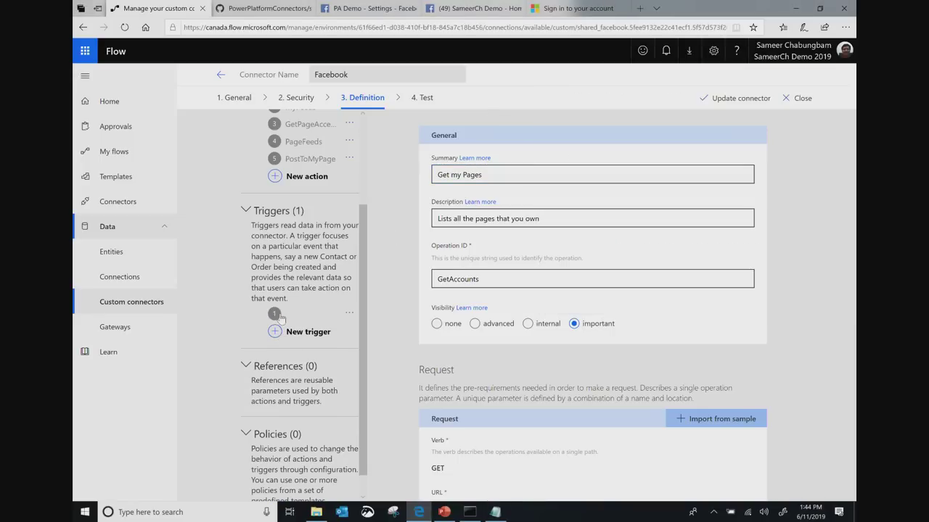
left_click(472, 171)
type("On a new post")
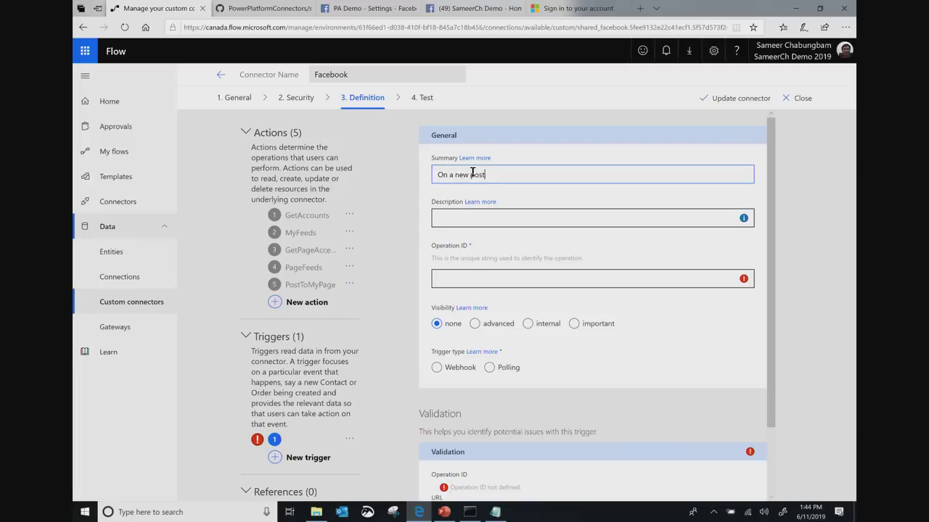
left_click(456, 280)
type("OnNewPost")
scroll(456, 280, "down", 1)
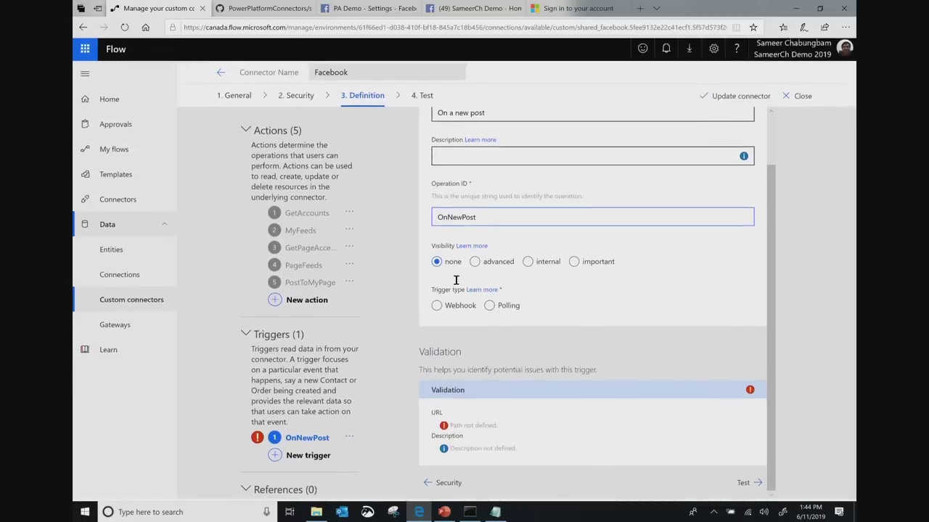
left_click(491, 310)
scroll(492, 316, "down", 1)
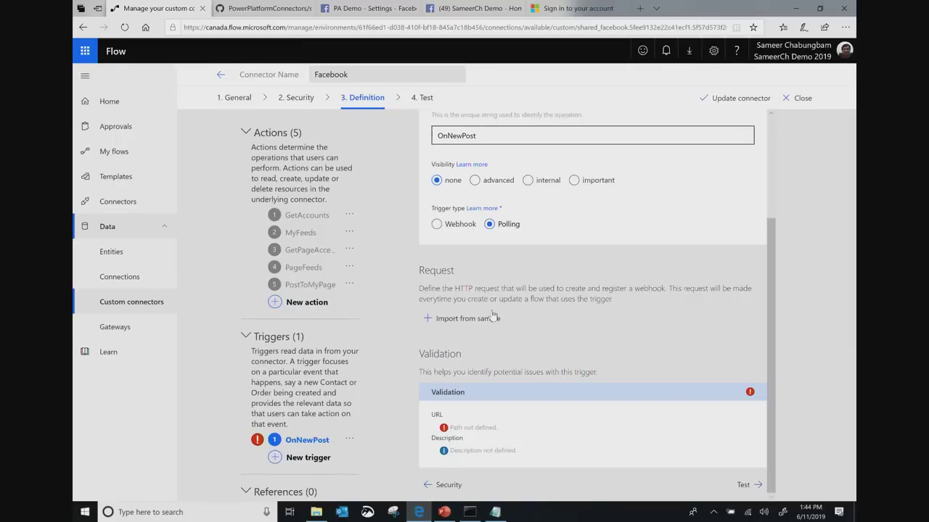
Step: Copy the feed request URL with the before=cursorvalue query from the ReadMe-Facebook notes for the trigger's sample request
left_click(430, 324)
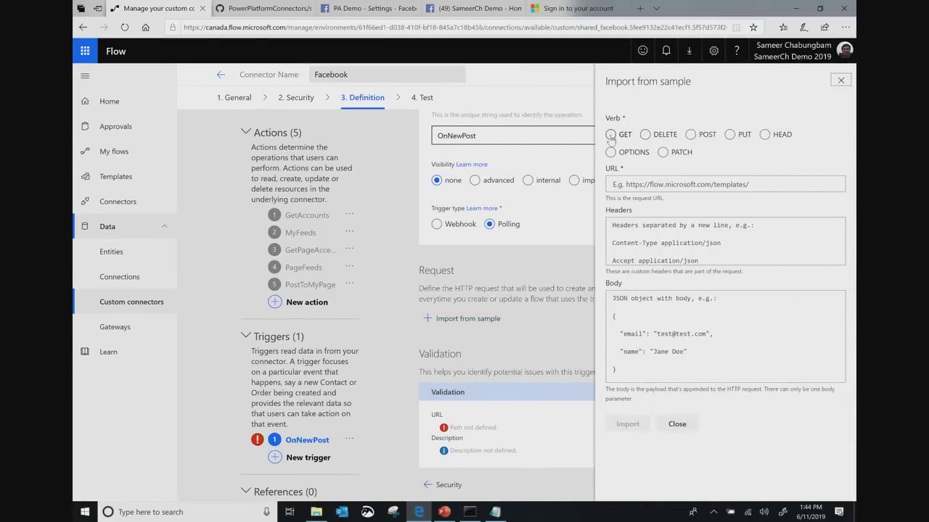
left_click(611, 136)
key("alt+Tab")
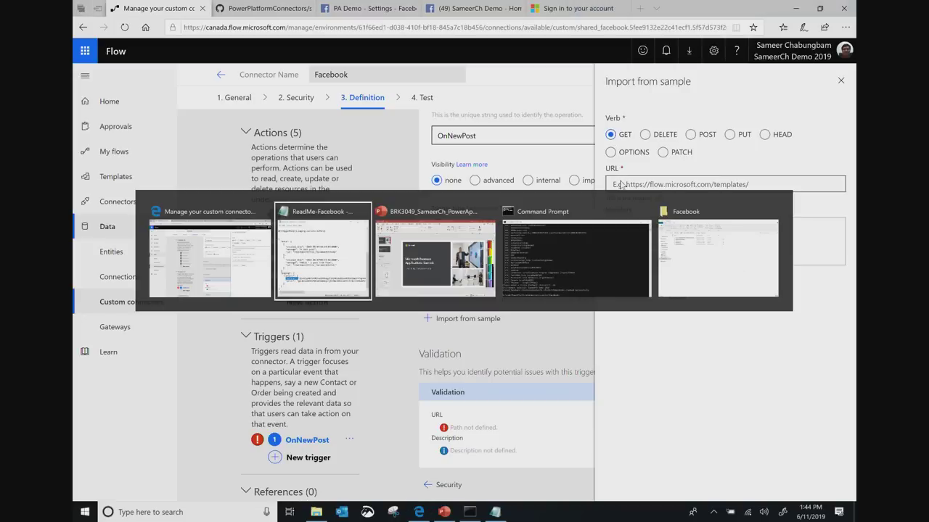
scroll(621, 185, "up", 5)
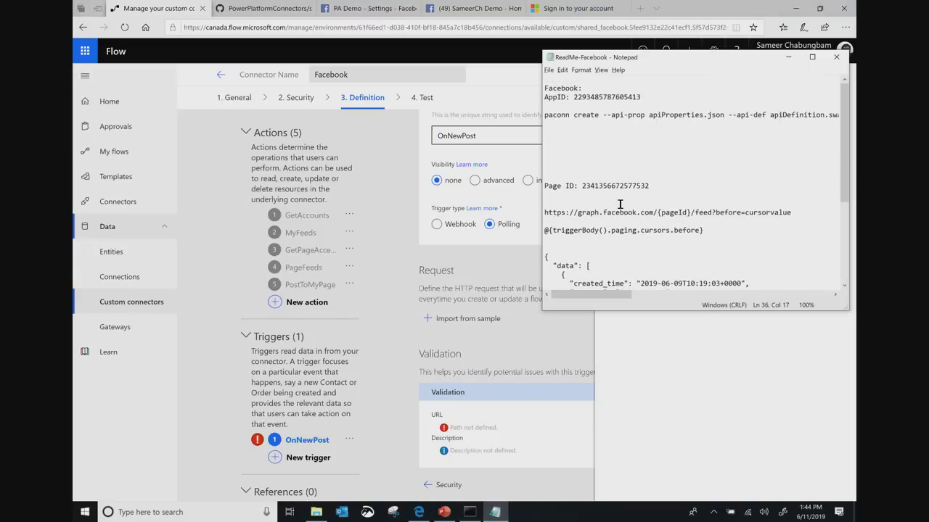
left_click_drag(545, 213, 791, 212)
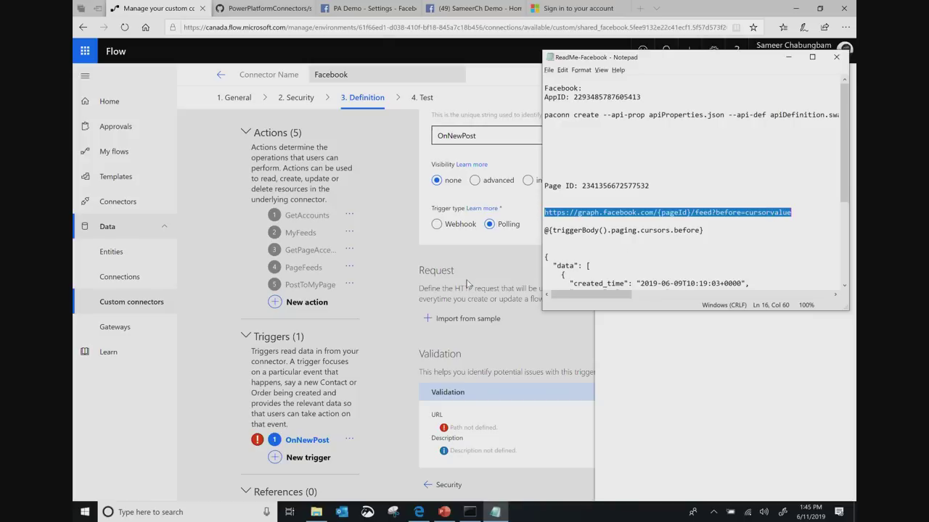
left_click(372, 310)
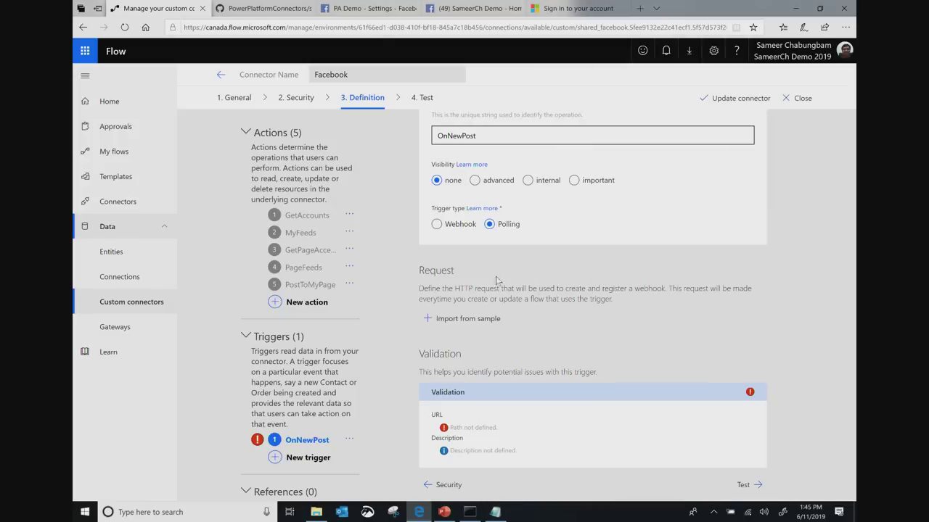
left_click(448, 319)
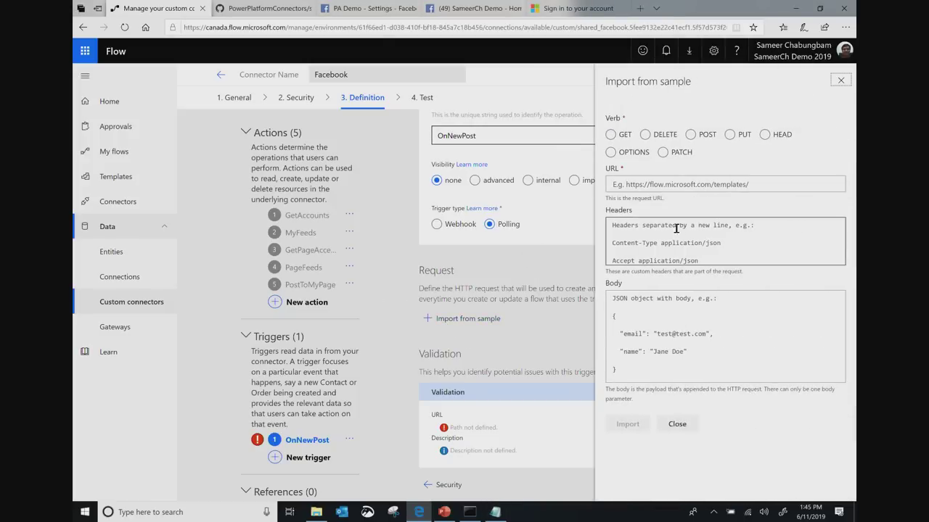
left_click(611, 135)
left_click(623, 185)
type("https://graph.facebook.com/trigger/{pageId}/feed")
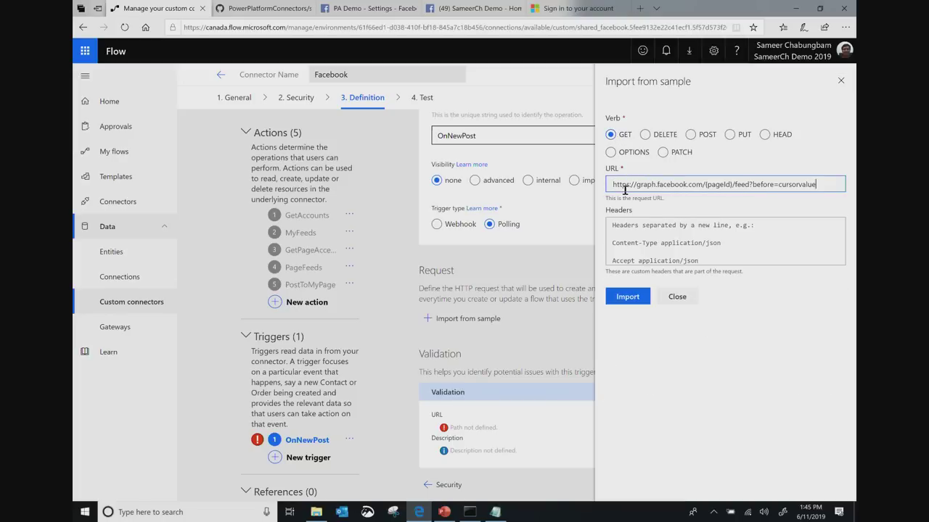
left_click(628, 296)
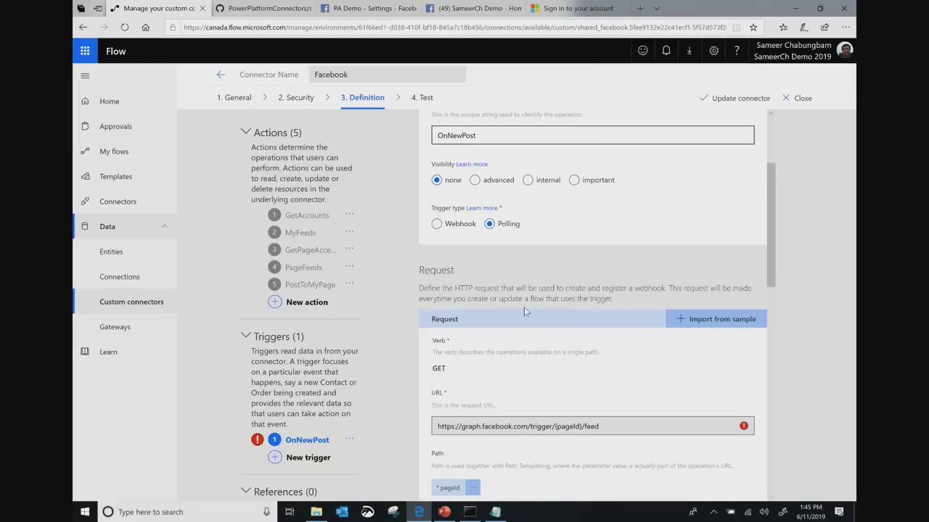
Step: Set the visibility of the trigger's "before" query parameter to internal and return to the trigger definition
scroll(524, 307, "down", 3)
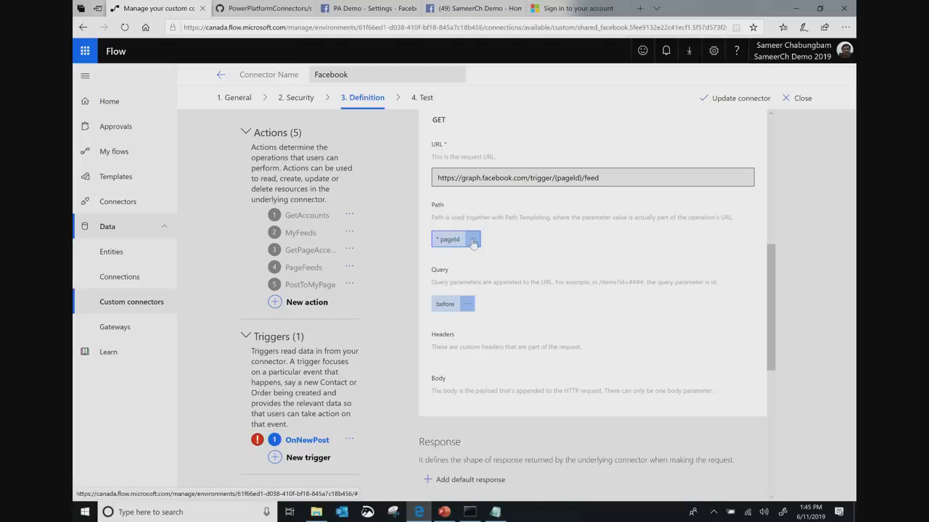
scroll(475, 254, "down", 2)
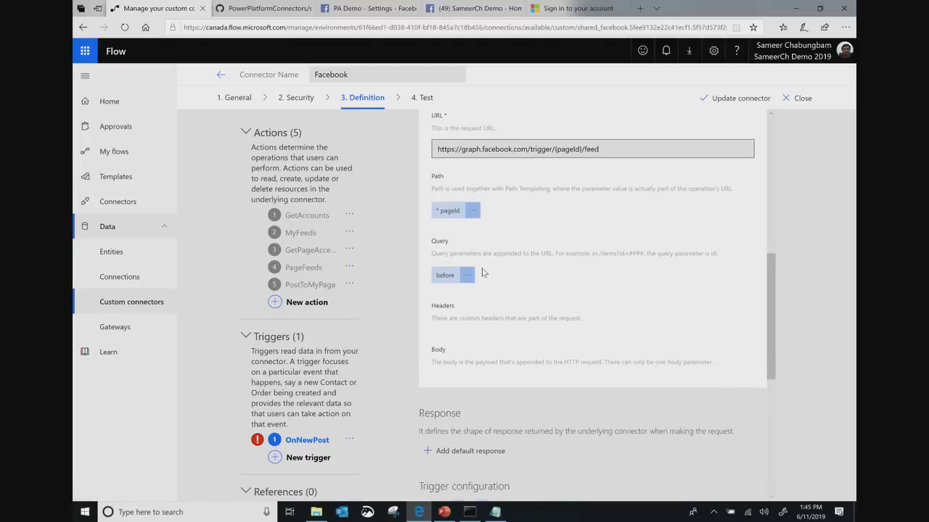
scroll(482, 271, "down", 1)
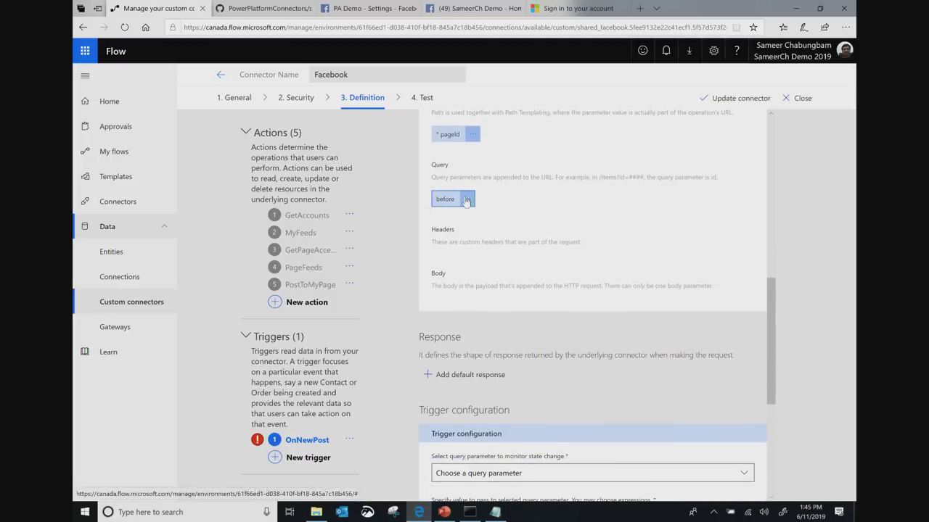
left_click(467, 198)
left_click(451, 219)
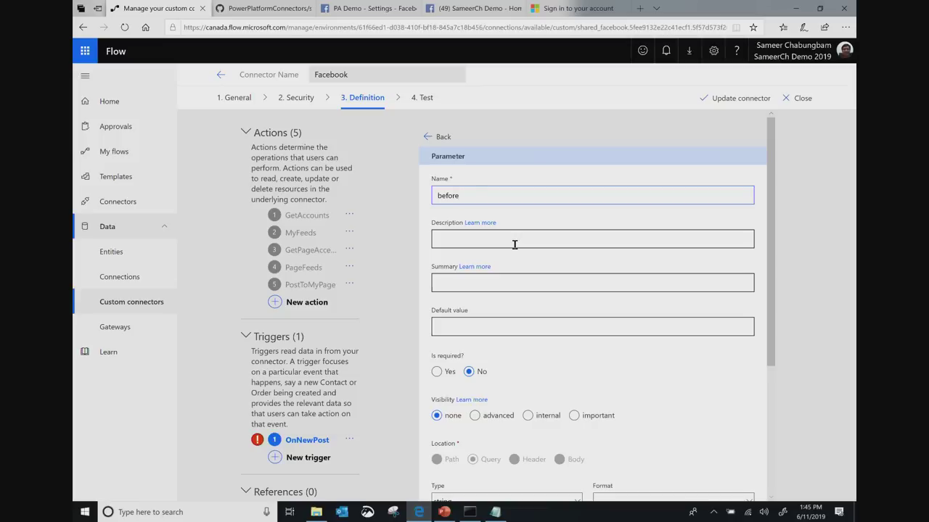
scroll(515, 244, "down", 3)
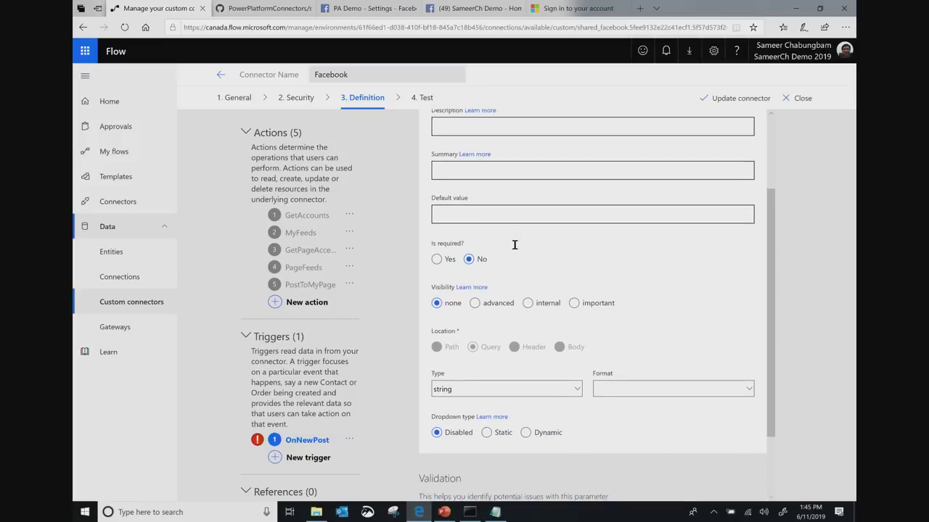
left_click(528, 269)
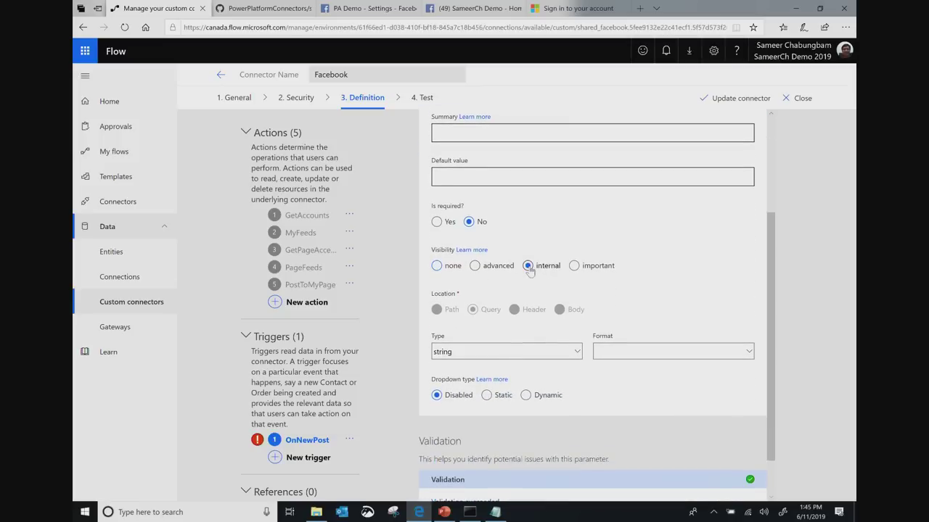
scroll(529, 269, "up", 5)
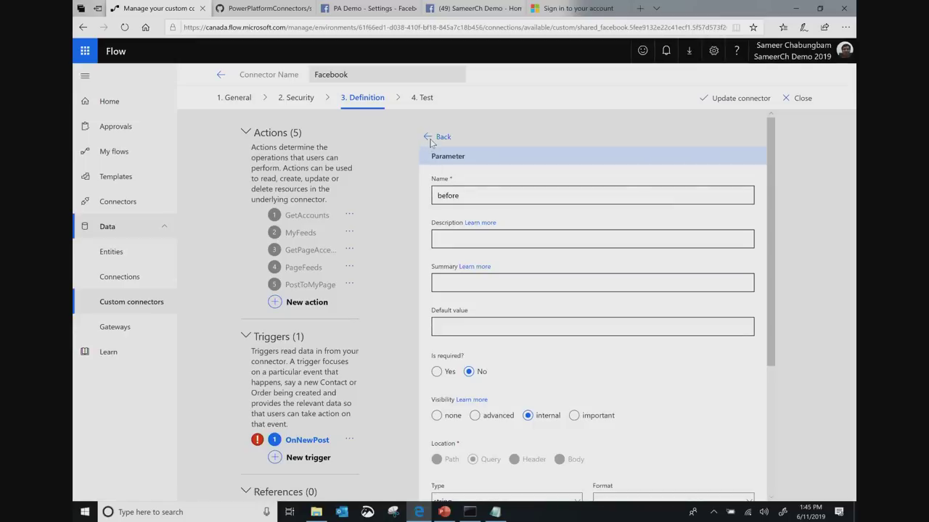
left_click(427, 137)
Step: Copy the complete sample JSON response, from the data array through the paging cursors, from the ReadMe-Facebook notes in Notepad
scroll(564, 338, "down", 9)
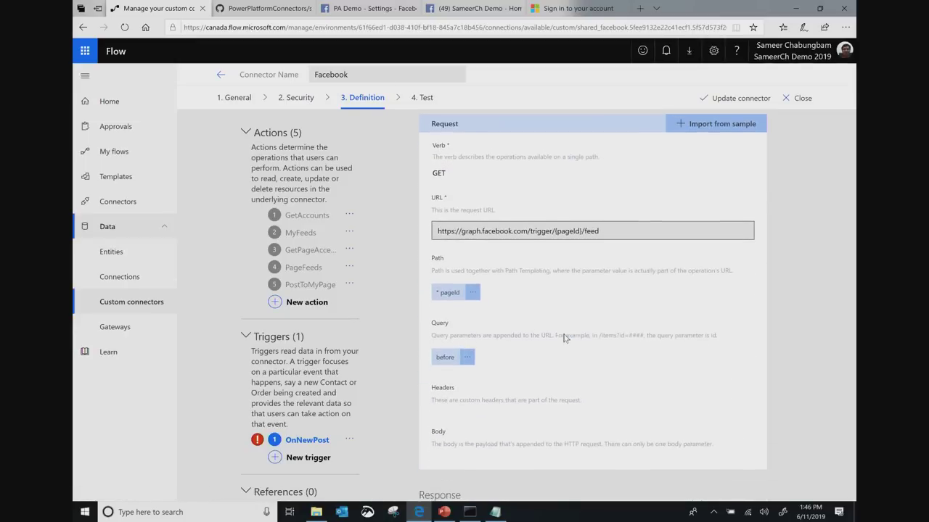
scroll(565, 338, "down", 1)
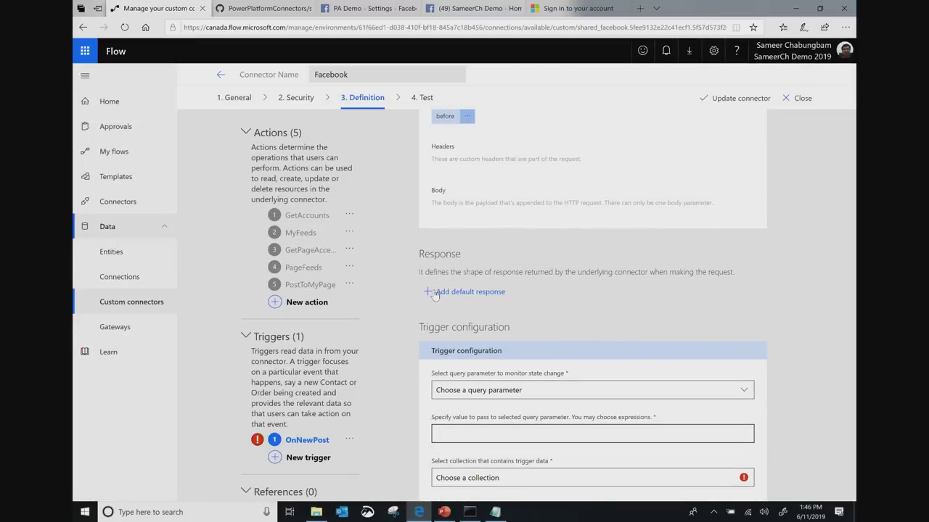
key("alt+Tab")
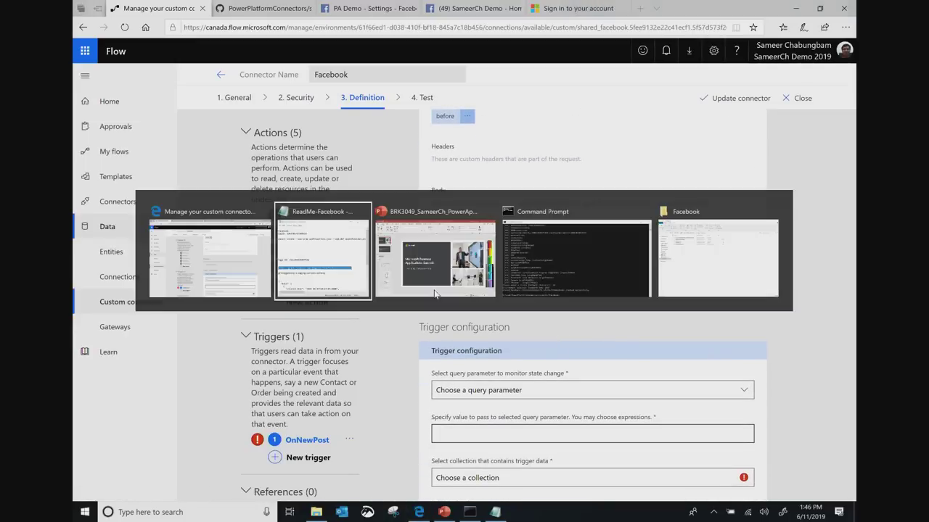
scroll(676, 216, "down", 3)
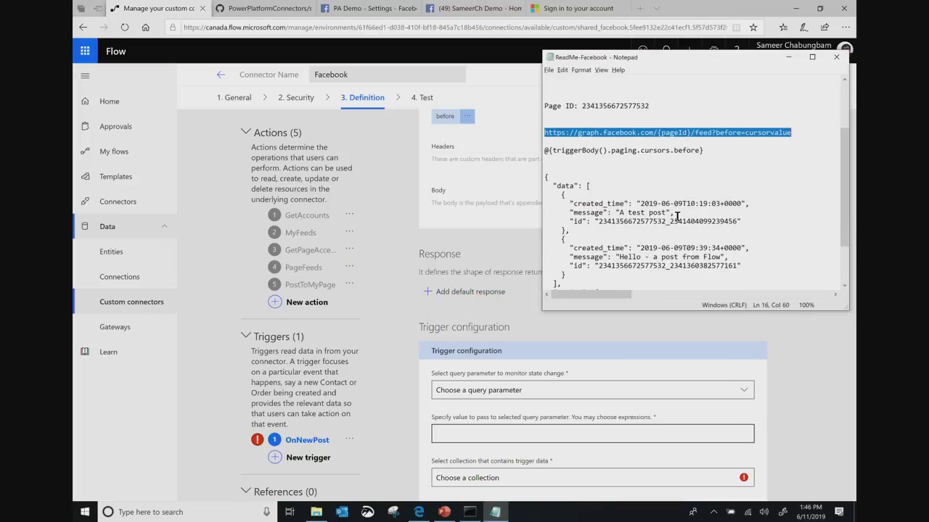
left_click(543, 179)
scroll(623, 210, "down", 3)
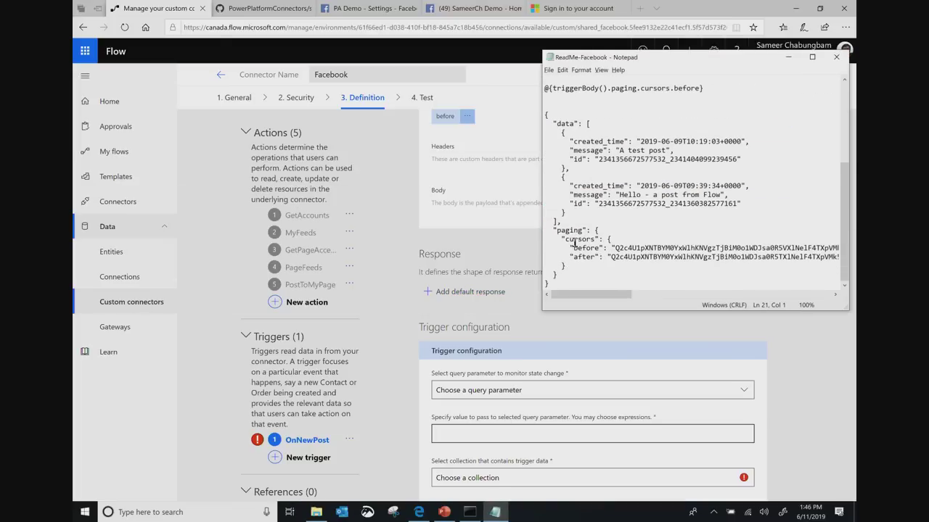
left_click(557, 285, "shift")
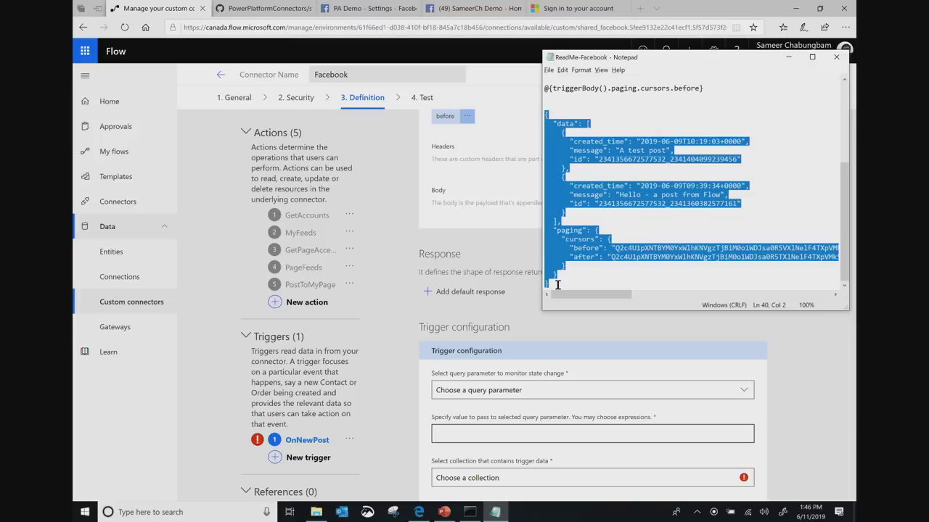
Step: Add a default response to the OnNewPost trigger in Flow by importing the copied JSON as the sample body
left_click(424, 322)
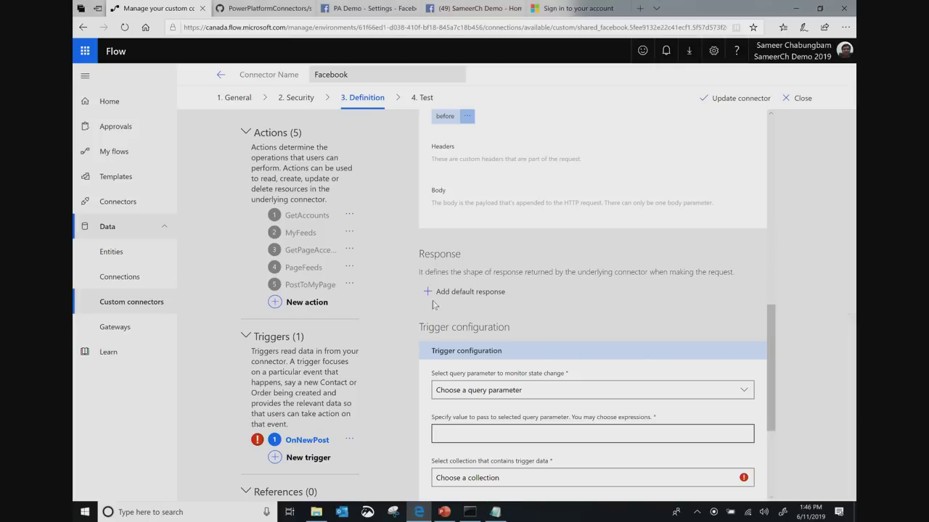
left_click(428, 293)
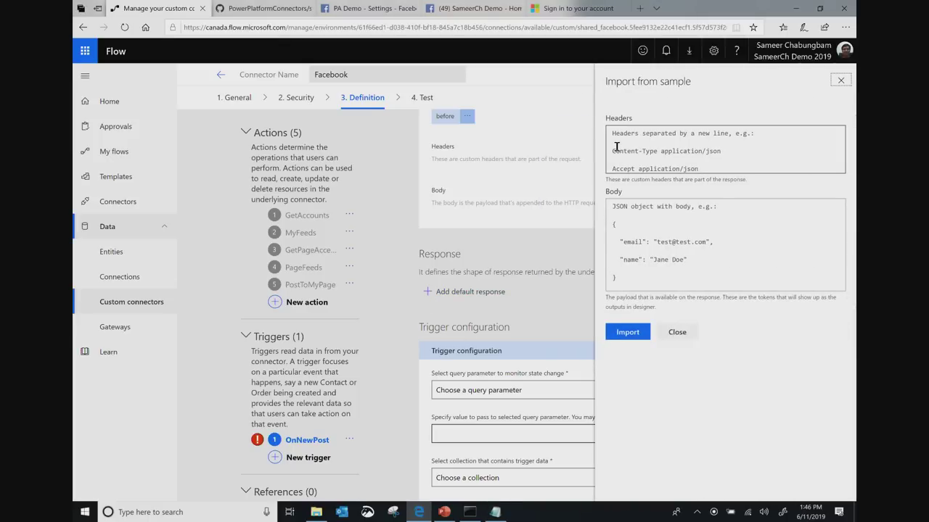
left_click(628, 213)
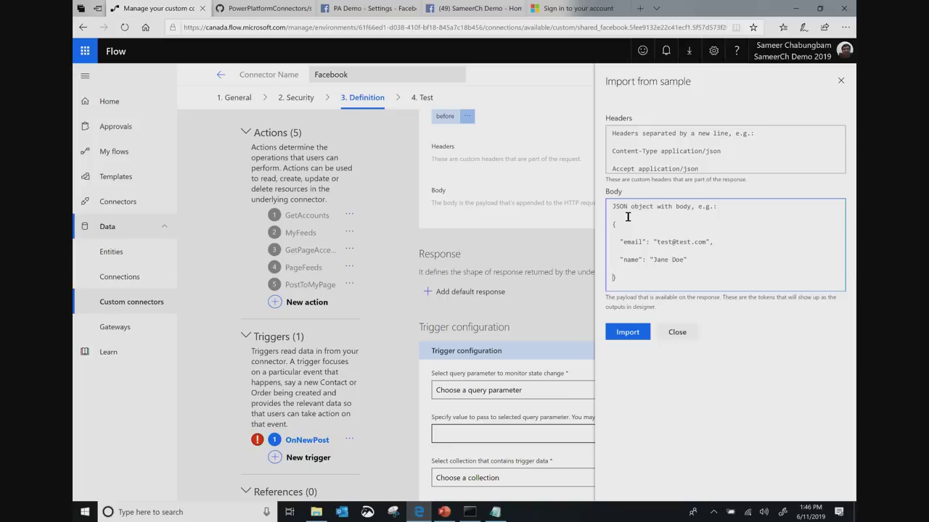
key("ctrl+v")
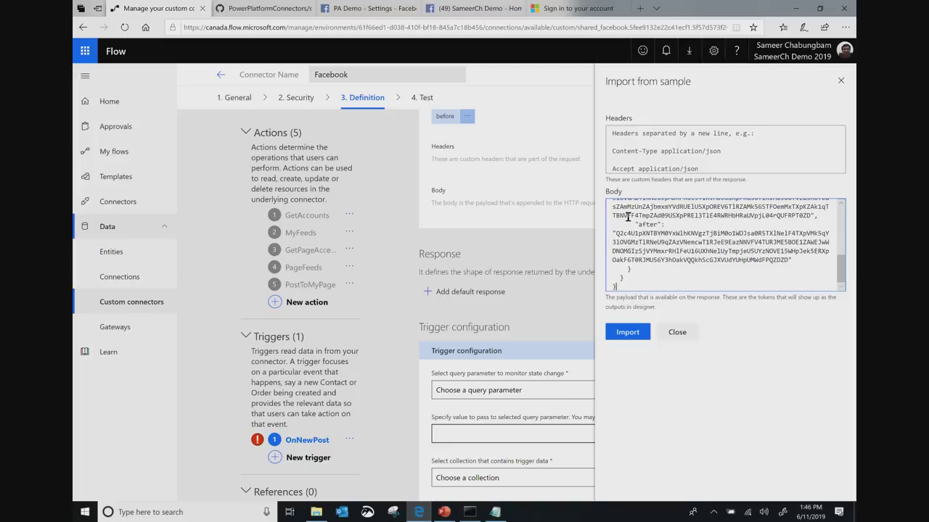
left_click(622, 336)
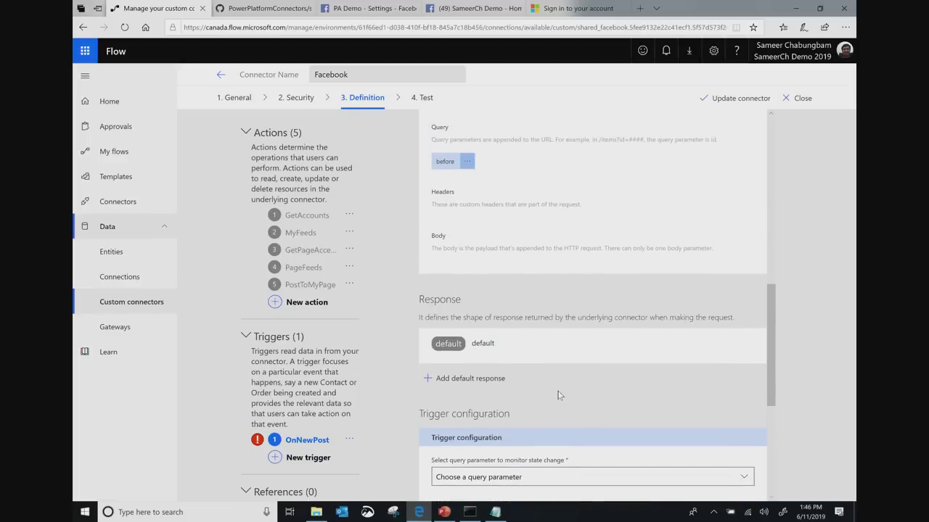
Step: Examine the body fields of the trigger's default response and return to the trigger definition
scroll(559, 395, "down", 3)
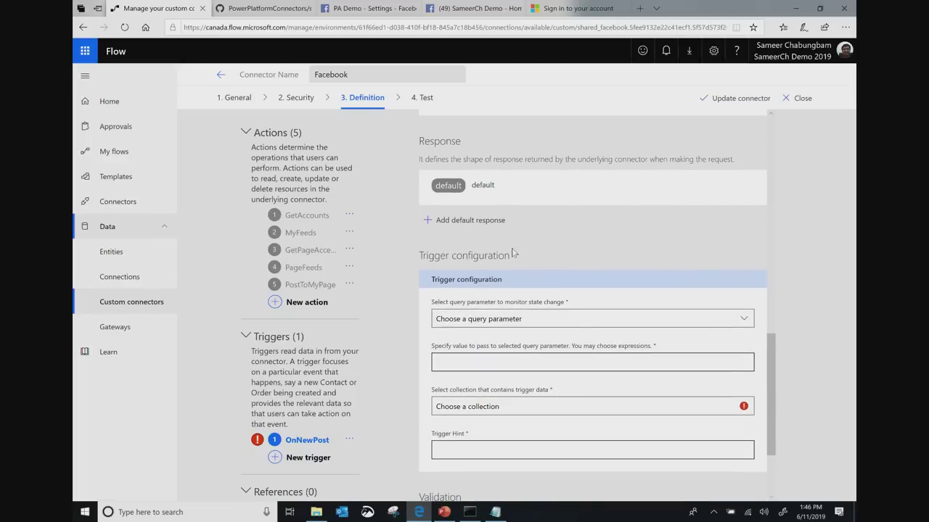
left_click(449, 186)
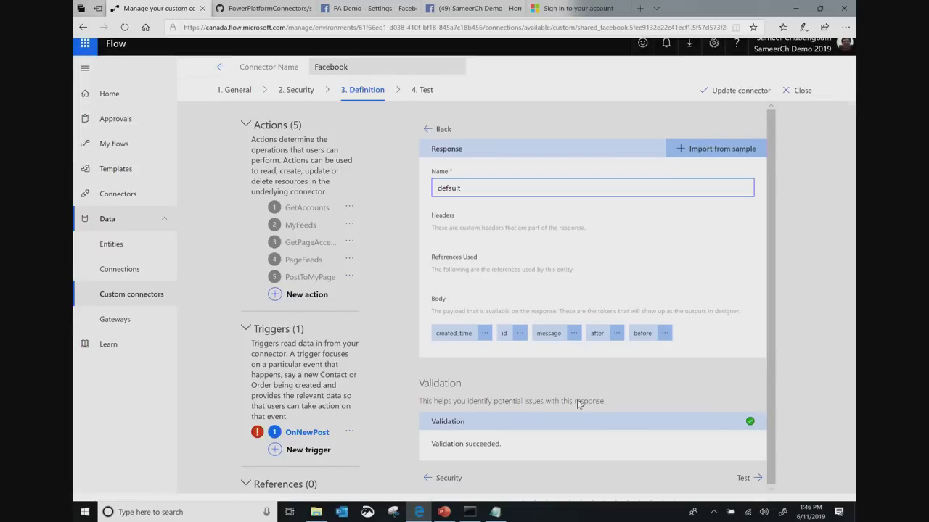
scroll(549, 295, "down", 10)
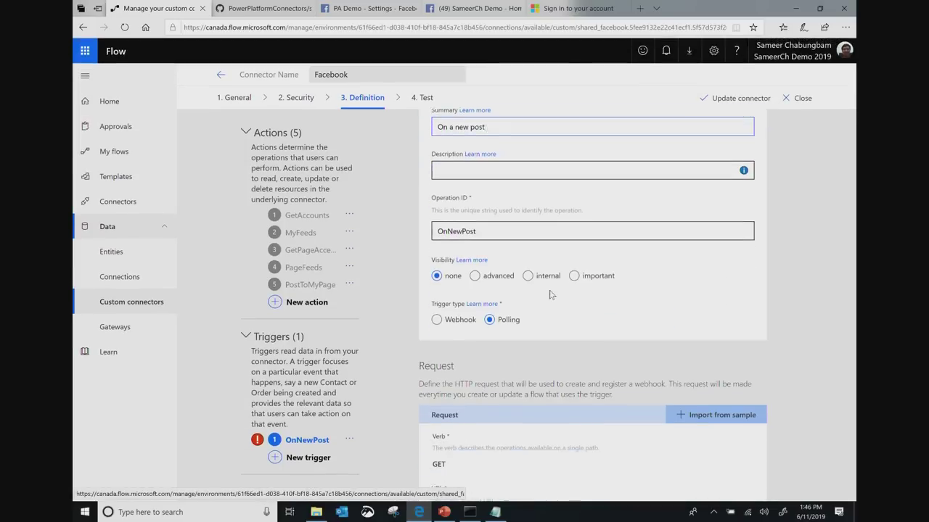
Step: Choose "before" as the query parameter that monitors state change in the trigger configuration
scroll(549, 294, "down", 3)
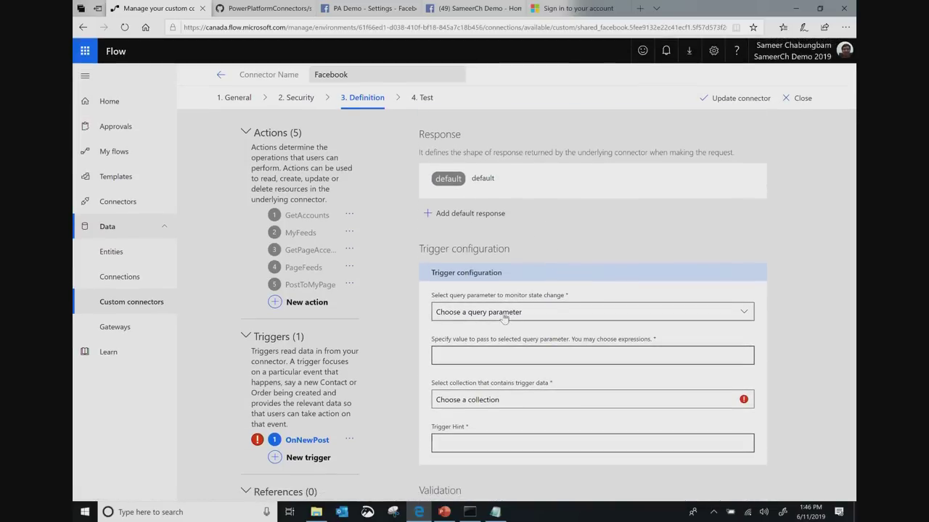
scroll(502, 311, "down", 1)
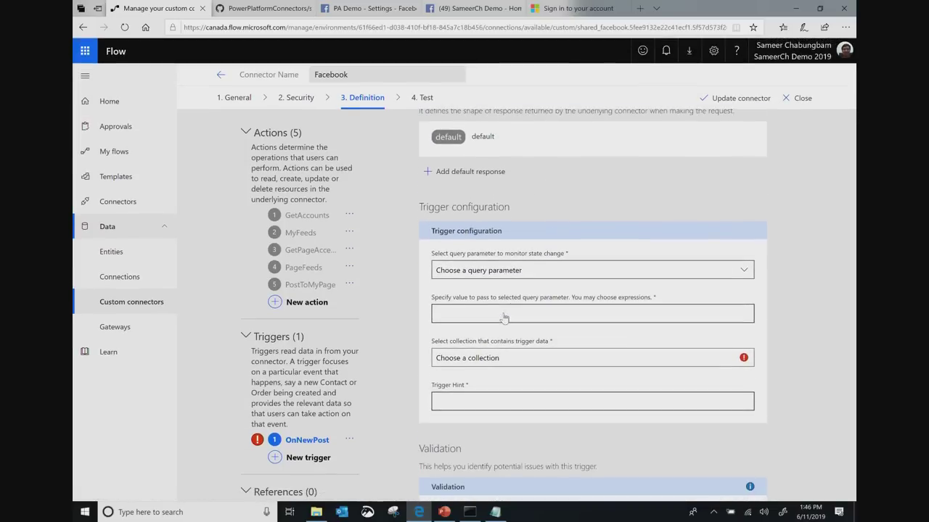
left_click(492, 273)
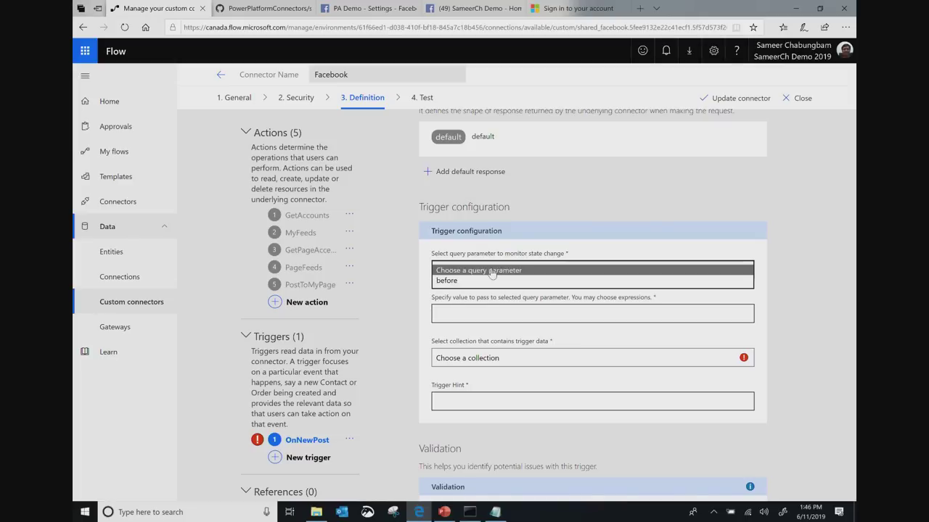
left_click(447, 283)
scroll(464, 305, "down", 1)
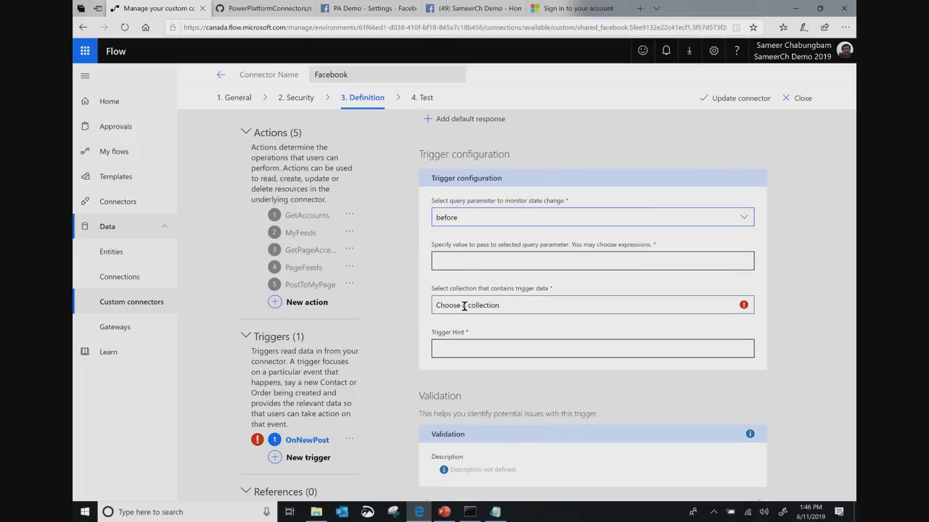
Step: Set the value passed to the selected query parameter to @{triggerBody().paging.cursors.before}, copied from the ReadMe-Facebook notes
left_click(449, 259)
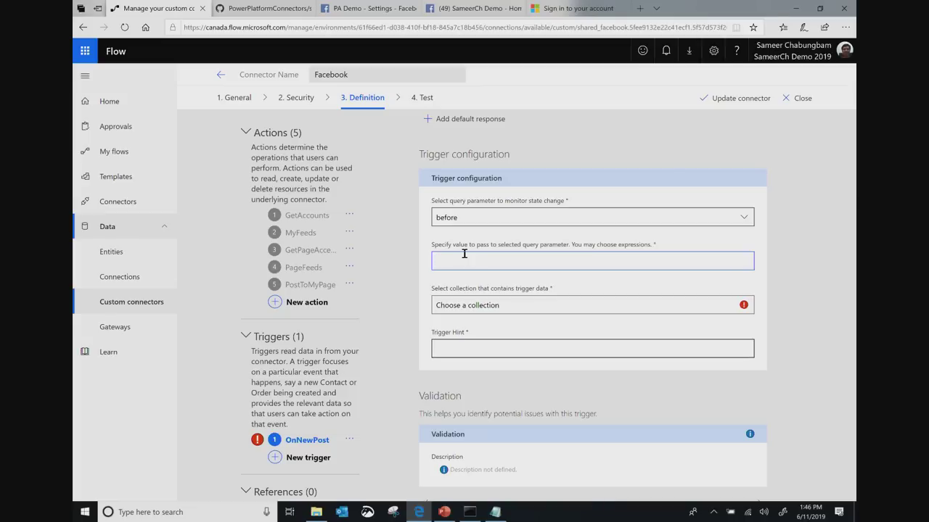
key("alt+Tab")
left_click(583, 236)
double_click(586, 248)
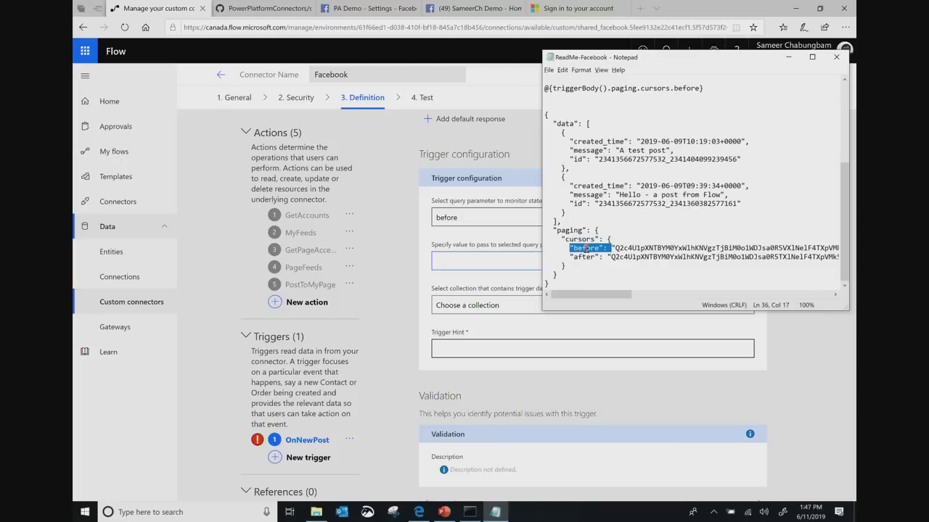
key("alt+Tab")
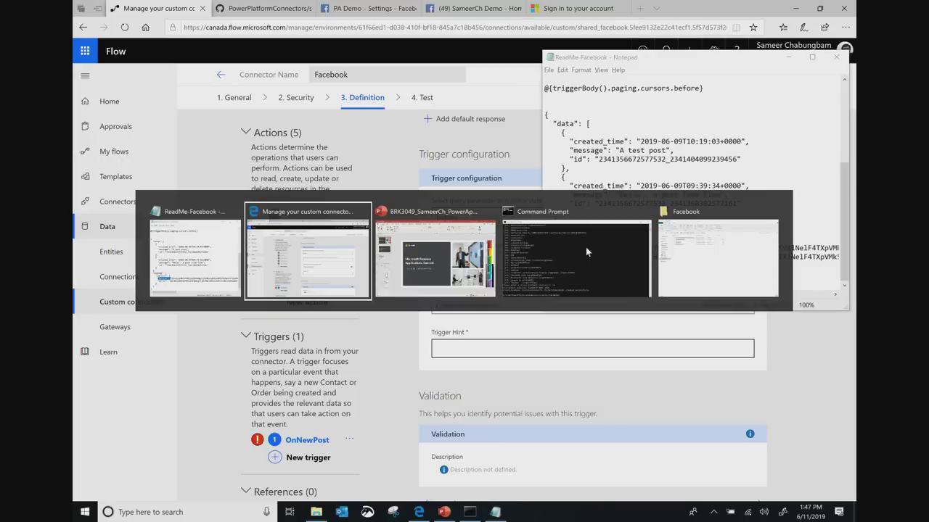
key("alt+Tab")
scroll(608, 208, "up", 1)
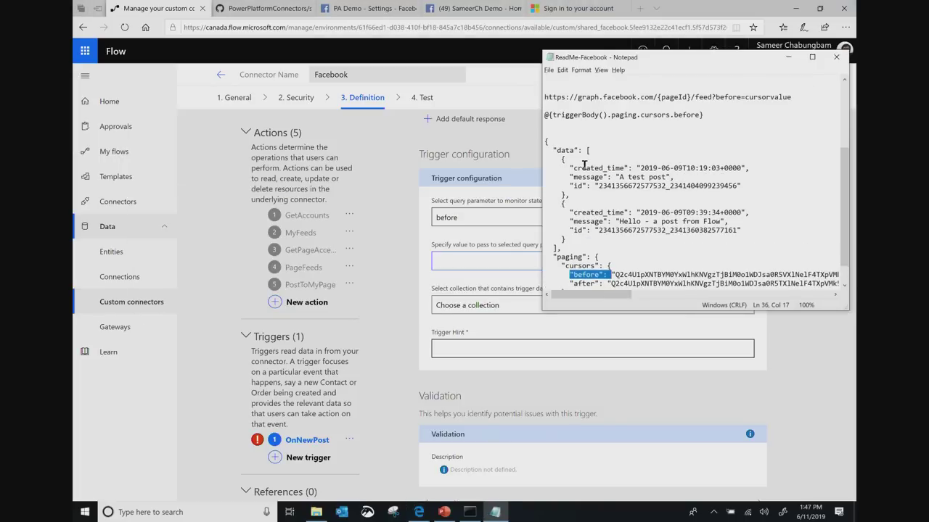
left_click_drag(544, 115, 703, 114)
key("ctrl+c")
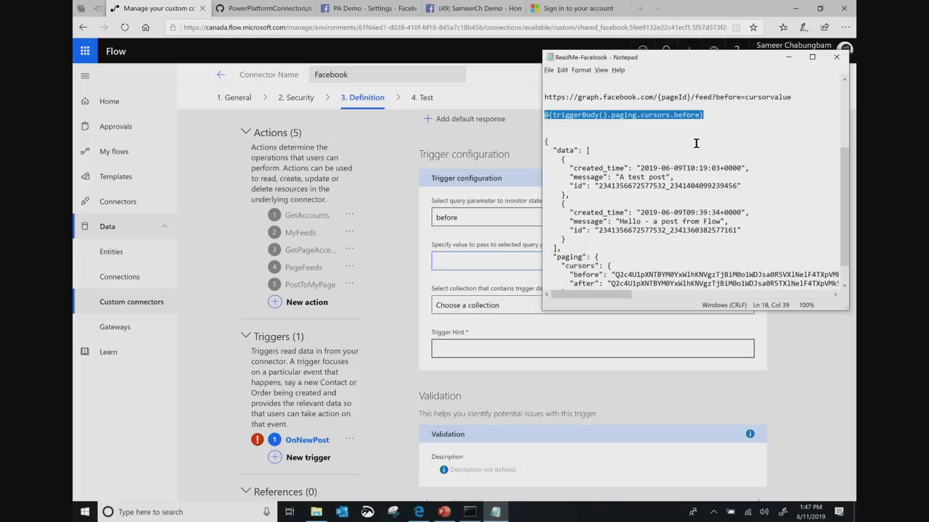
left_click(445, 262)
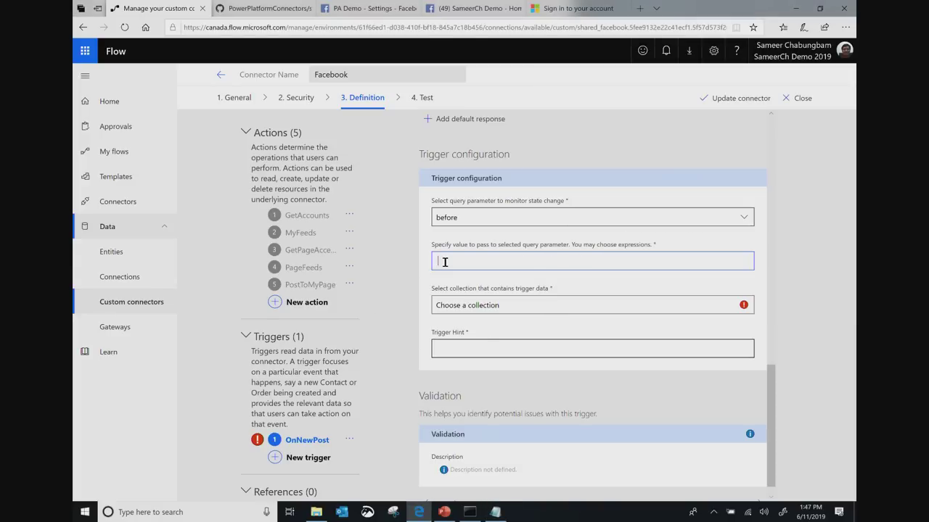
key("ctrl+v")
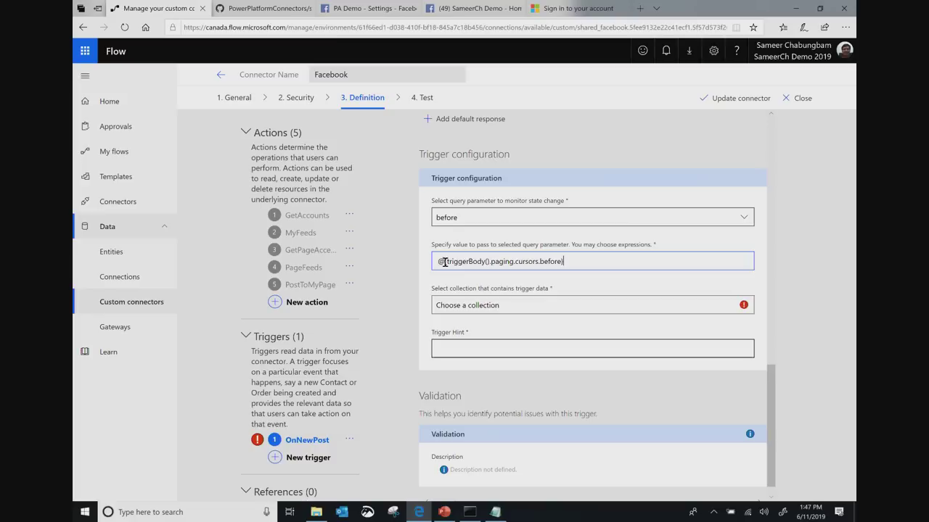
left_click(489, 308)
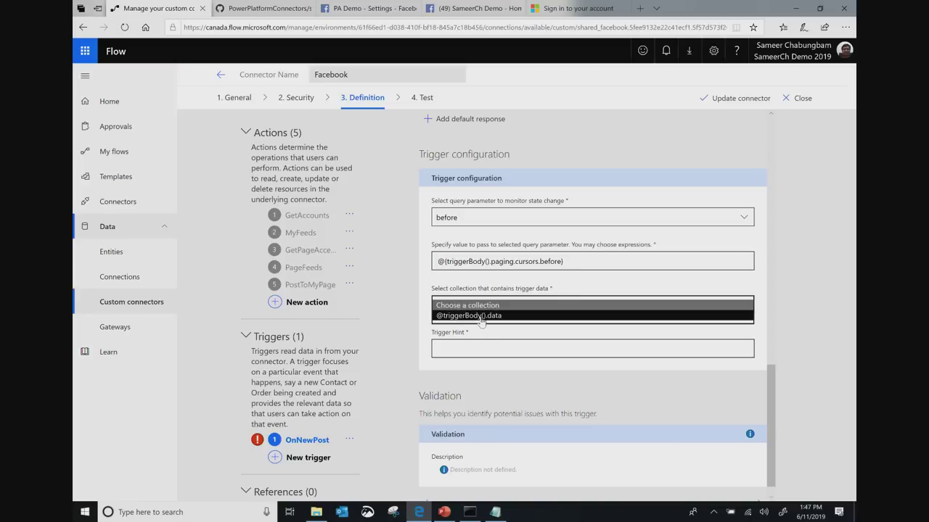
left_click(481, 318)
key("alt+Tab")
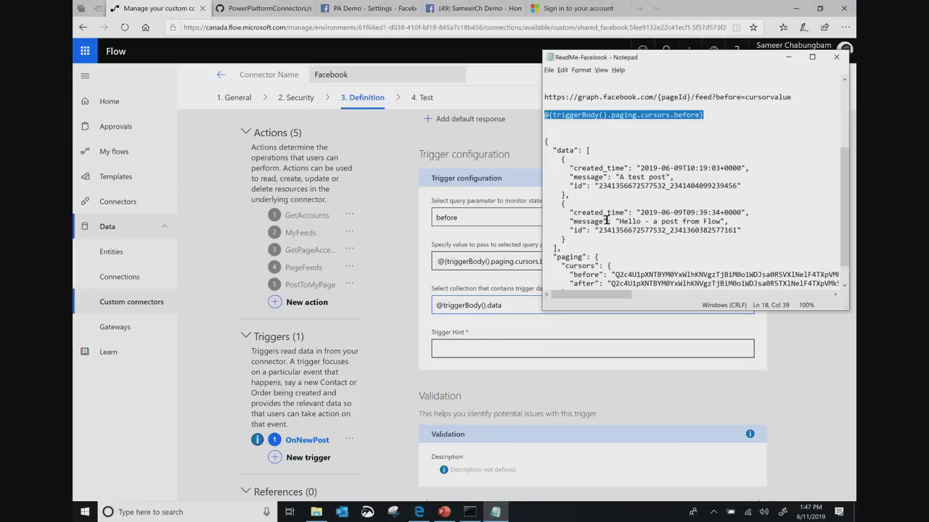
left_click_drag(547, 141, 589, 200)
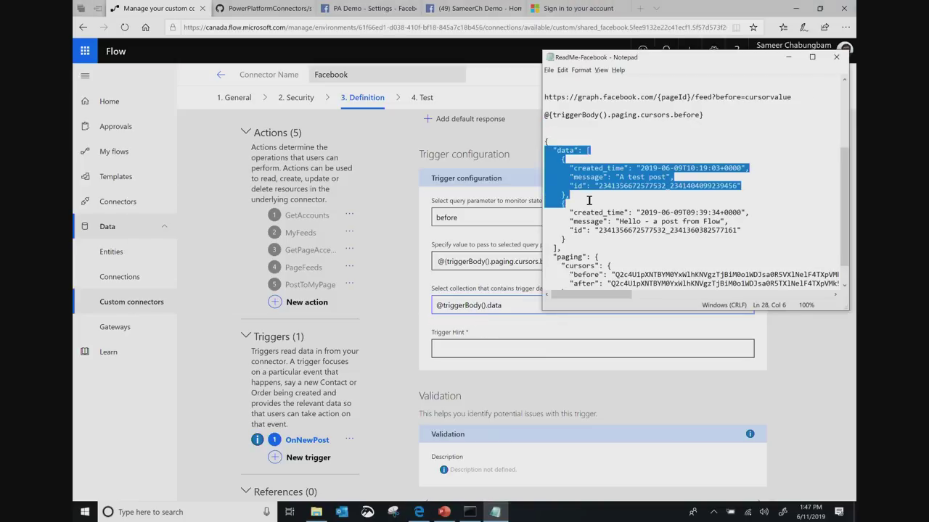
double_click(571, 150)
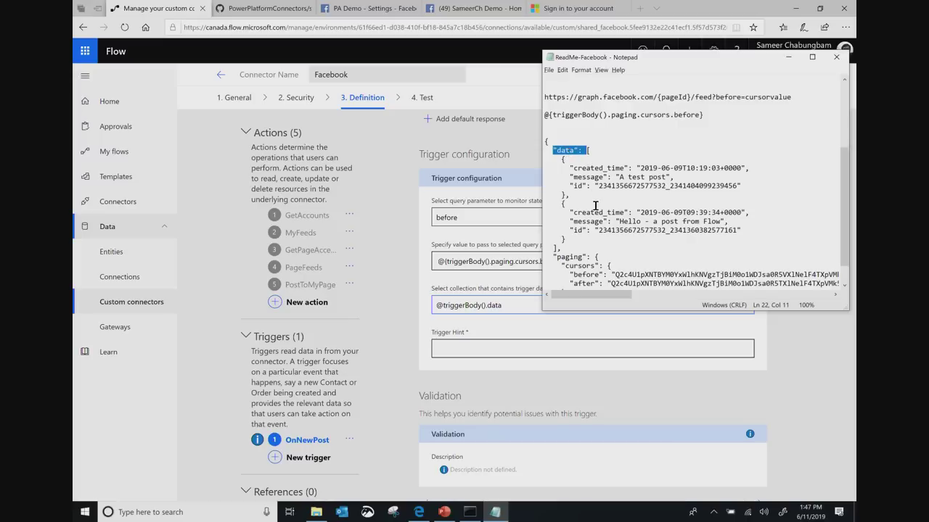
key("alt+Tab")
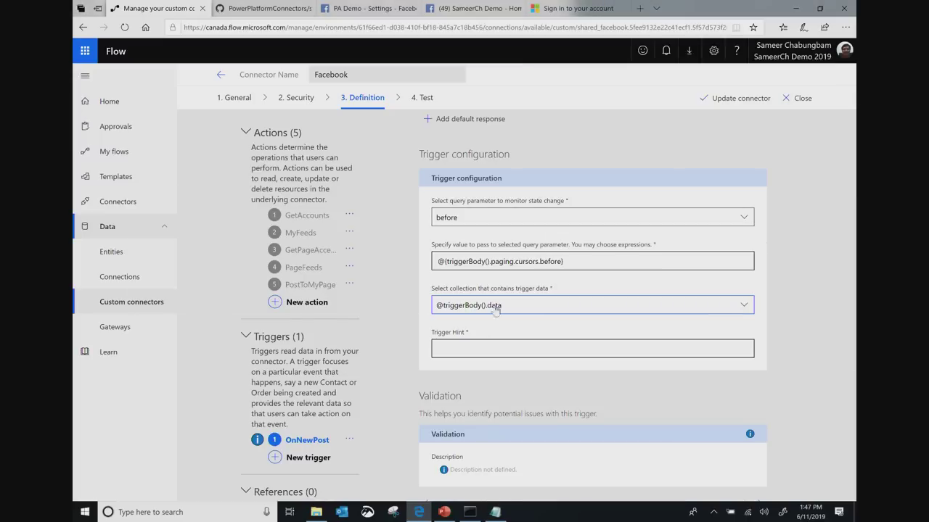
Step: Set the trigger hint to "To test this trigger, post on a Facebook page" and update the connector
left_click(465, 349)
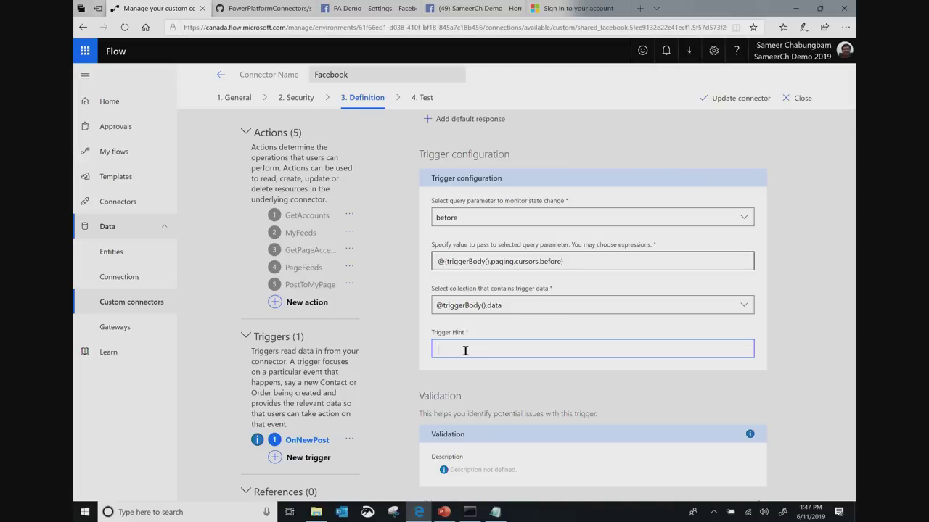
type("To te")
key("BackSpace")
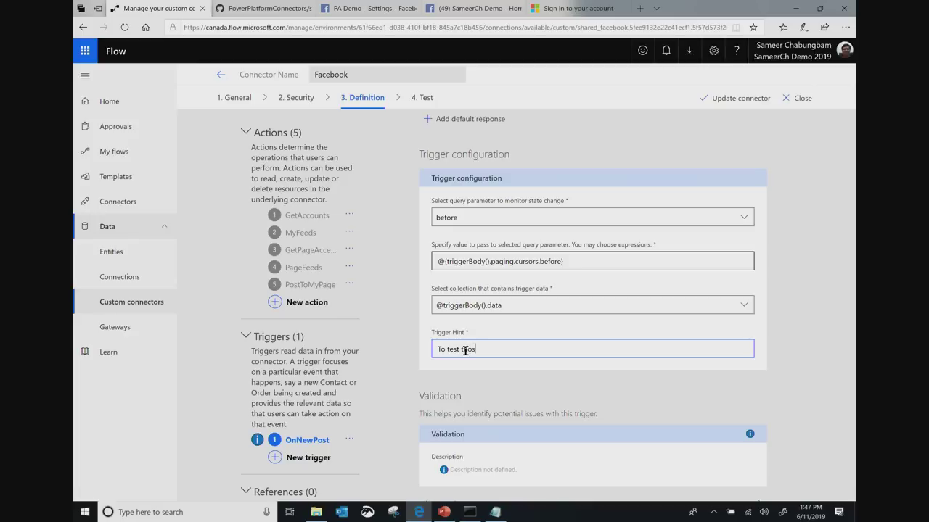
type("est this trigger, post on a Facebook page")
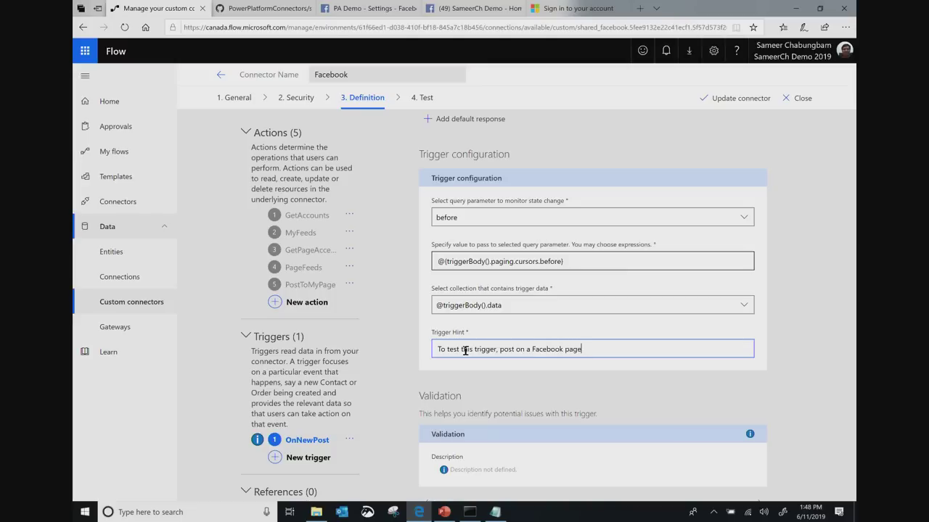
scroll(465, 351, "down", 1)
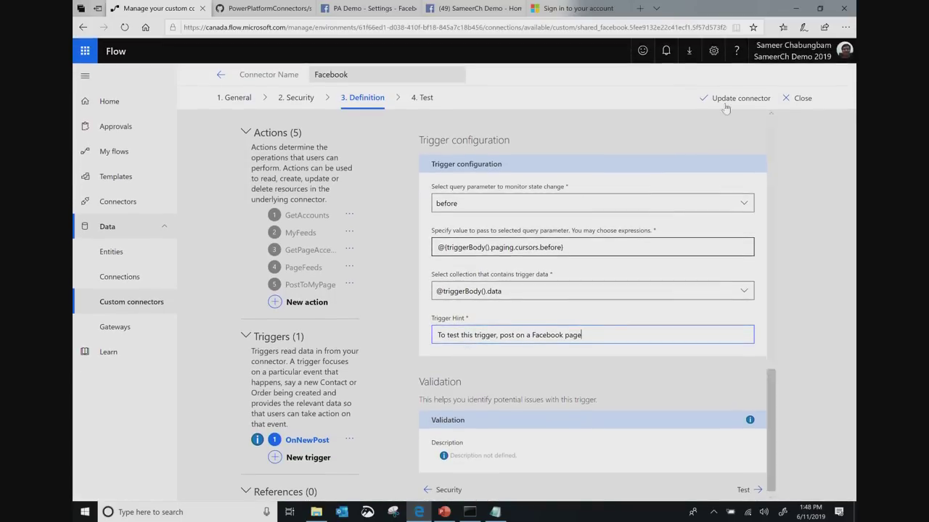
left_click(728, 99)
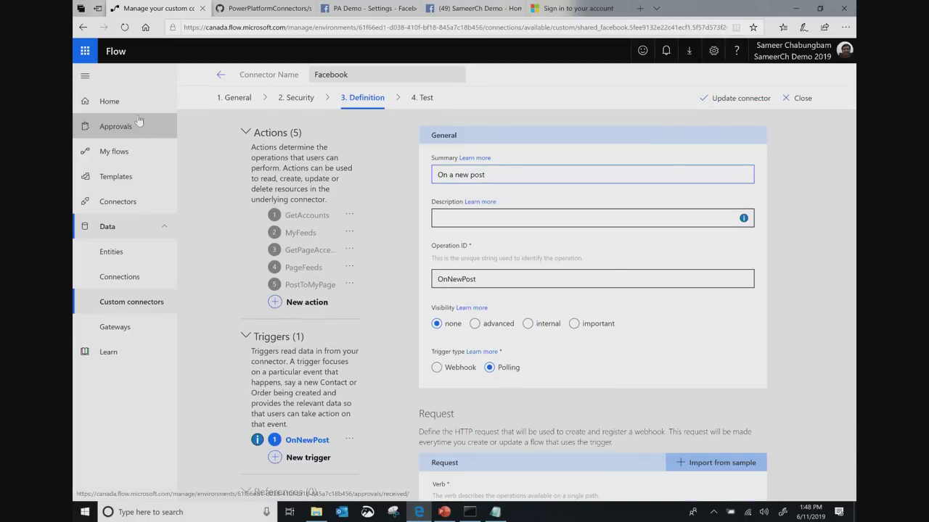
Step: Create an automated flow from blank with the custom Facebook connector's "On a new post" trigger and sign in to create its connection
left_click(120, 157)
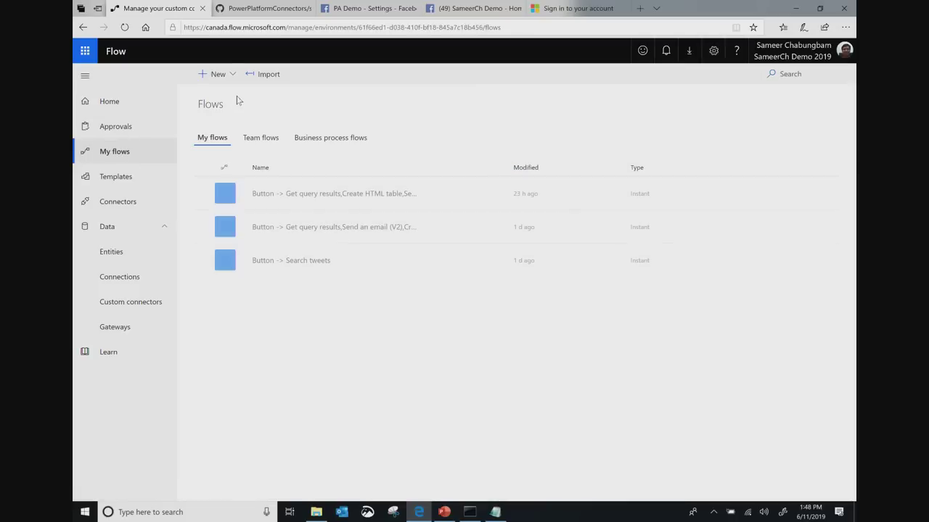
left_click(216, 74)
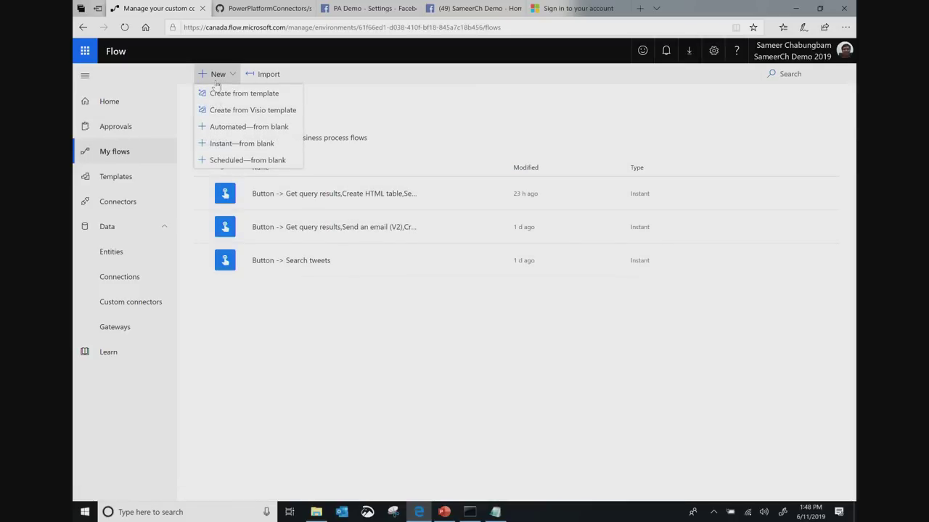
left_click(238, 128)
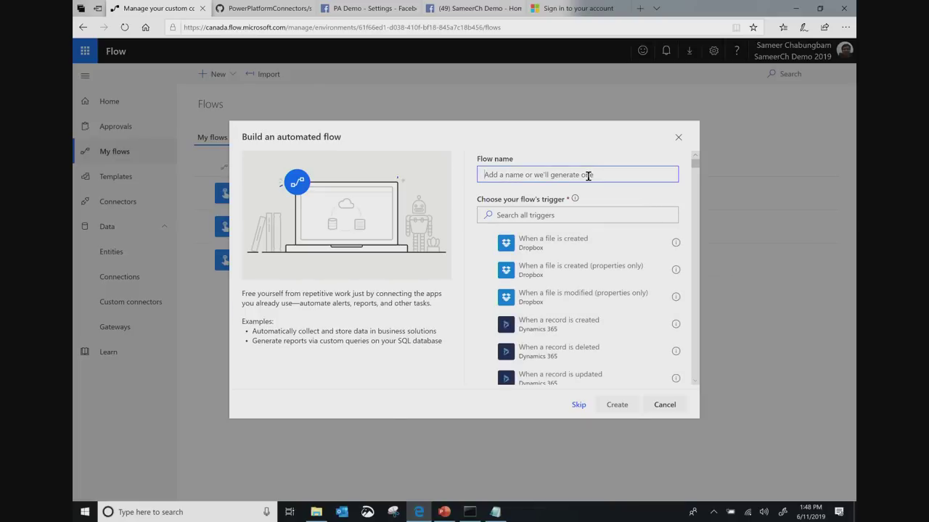
left_click(507, 210)
type("Facebook")
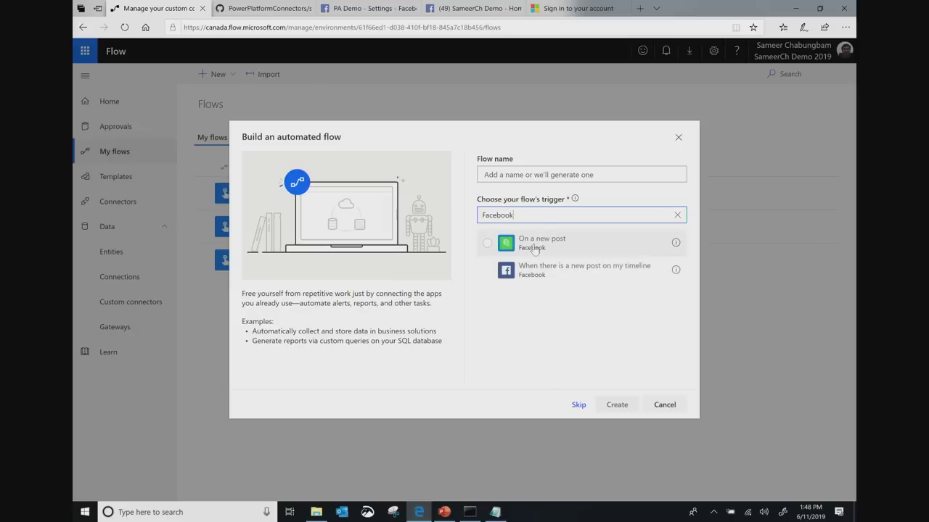
left_click(533, 249)
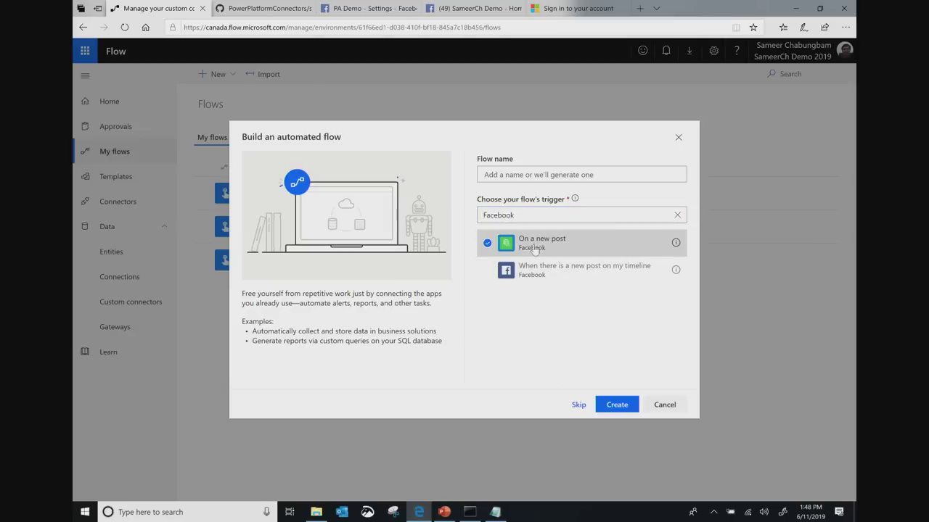
left_click(615, 405)
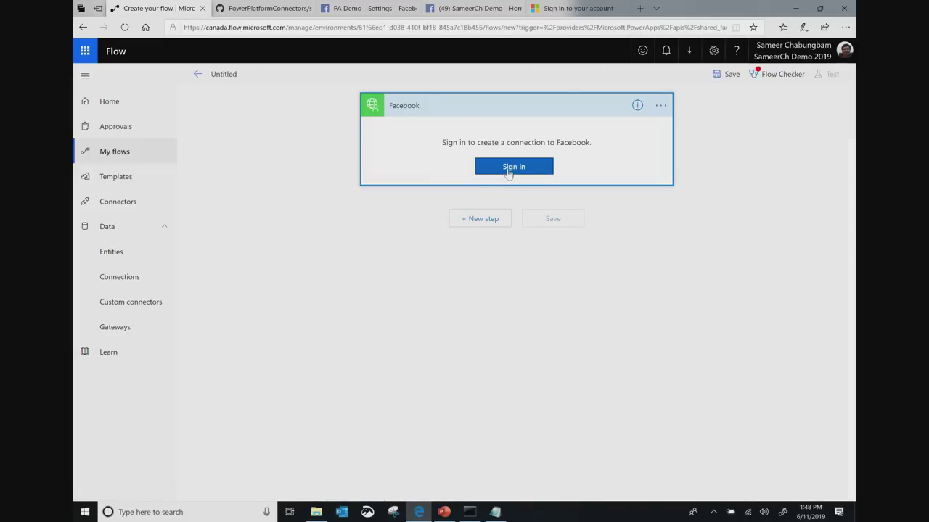
left_click(508, 168)
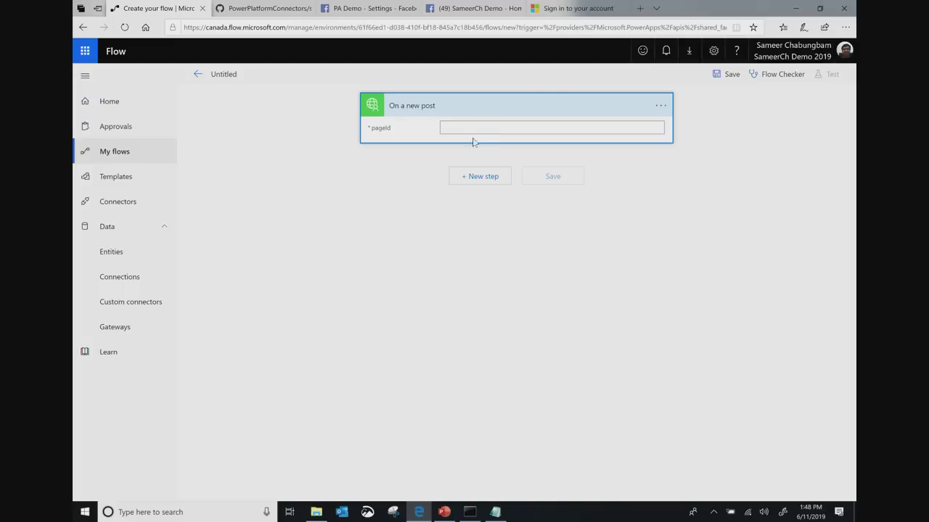
Step: Set the trigger's pageId to the page ID copied from the ReadMe-Facebook notes in Notepad
left_click(480, 9)
key("alt+Tab")
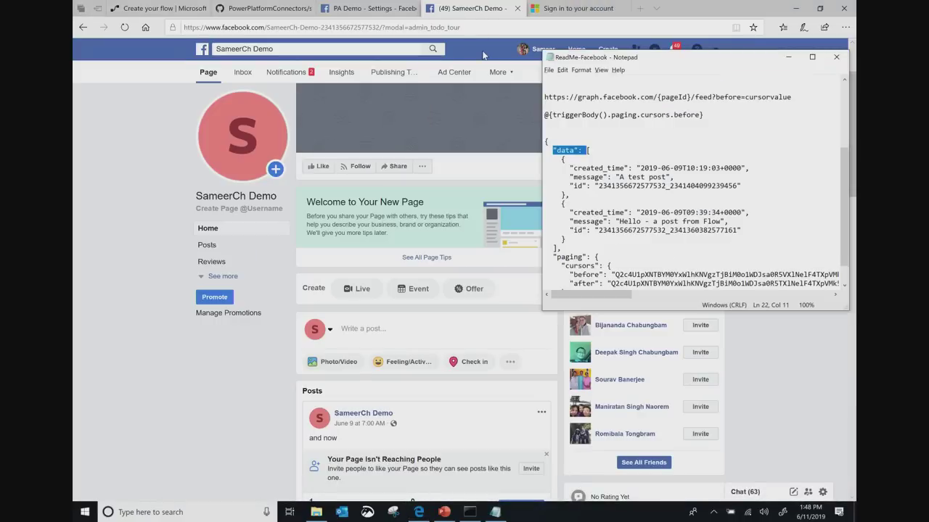
key("alt+Tab")
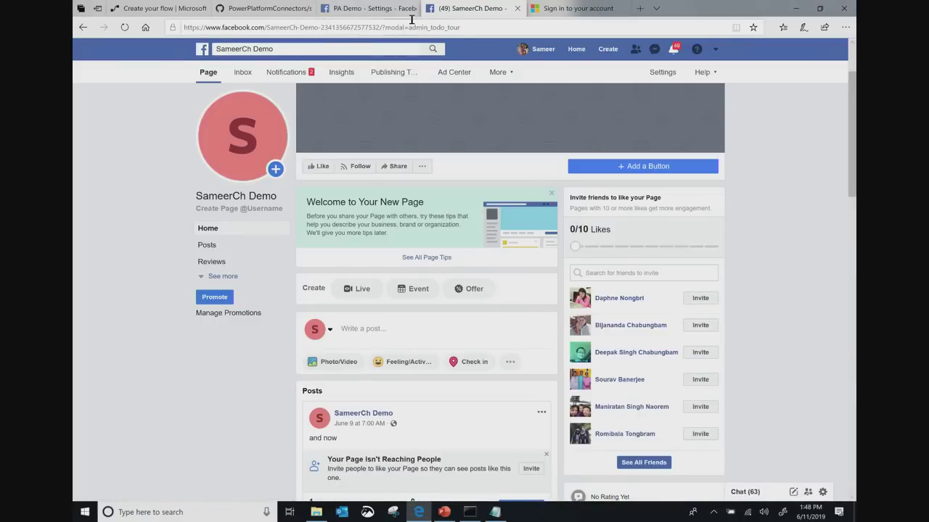
key("alt+Tab")
key("alt+Tab")
key("alt+Tab")
key("alt+shift+Tab")
key("alt+shift+Tab")
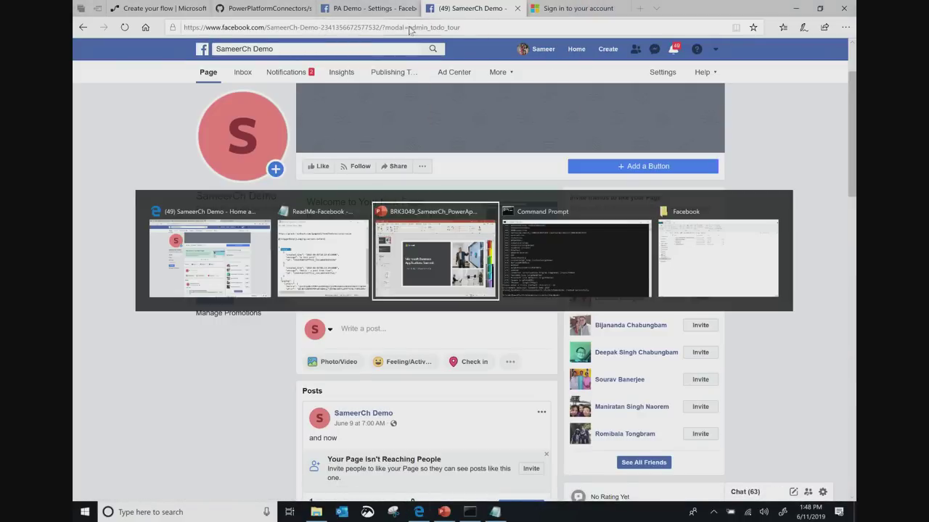
scroll(580, 95, "up", 3)
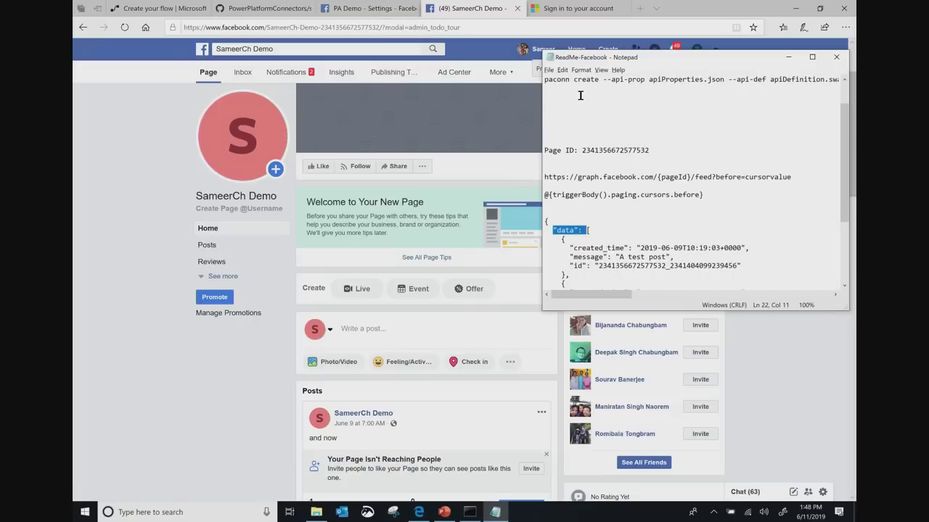
double_click(593, 149)
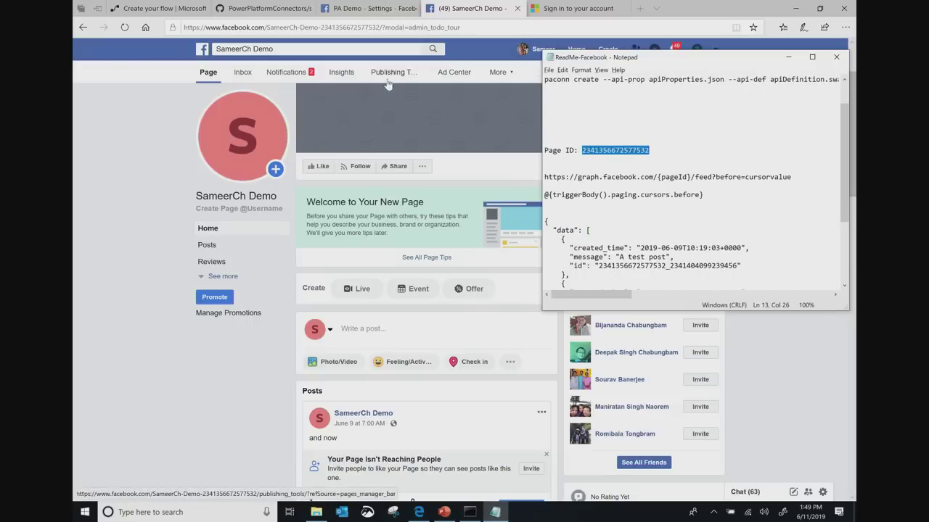
left_click(158, 8)
left_click(489, 130)
key("ctrl+v")
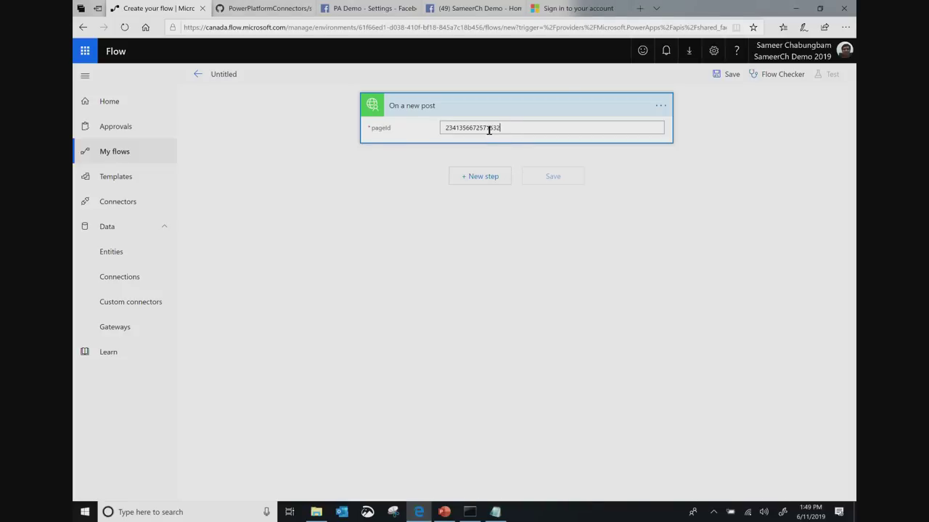
Step: Add a Compose action from Data Operations after the "On a new post" trigger
left_click(476, 179)
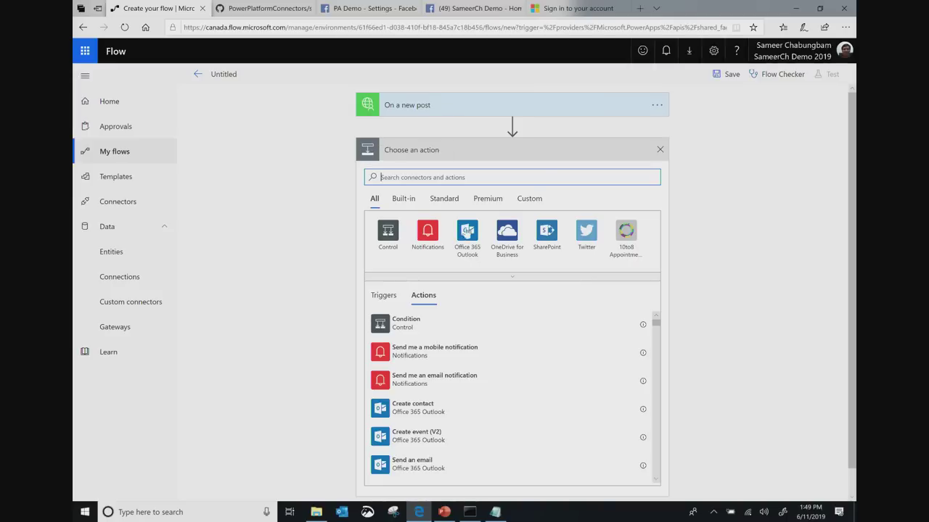
left_click(468, 233)
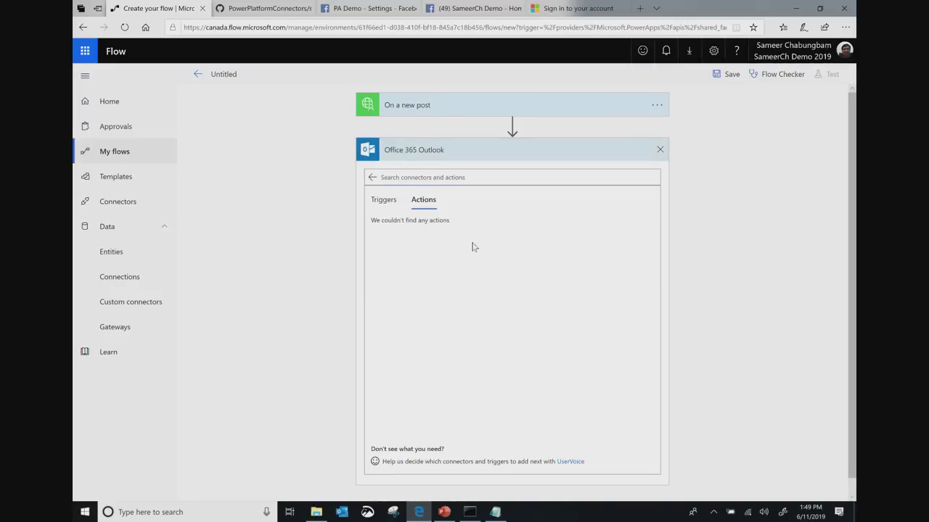
left_click(373, 178)
left_click(396, 182)
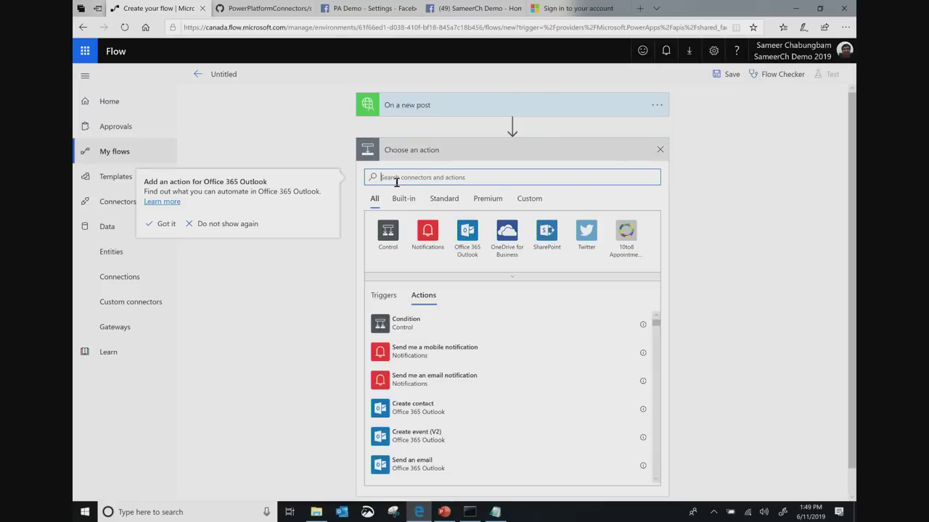
type("compose")
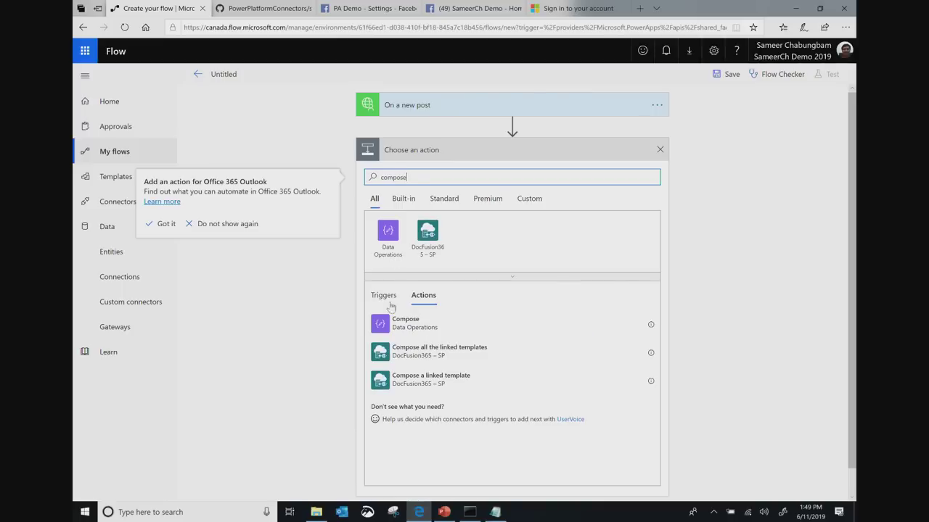
left_click(396, 330)
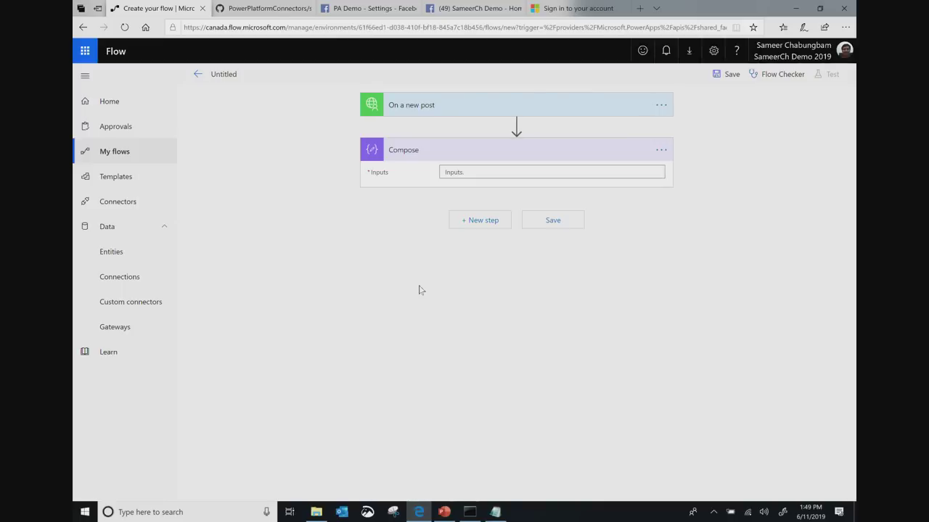
Step: Set the Compose action's Inputs to the Body dynamic content of the "On a new post" trigger
left_click(448, 171)
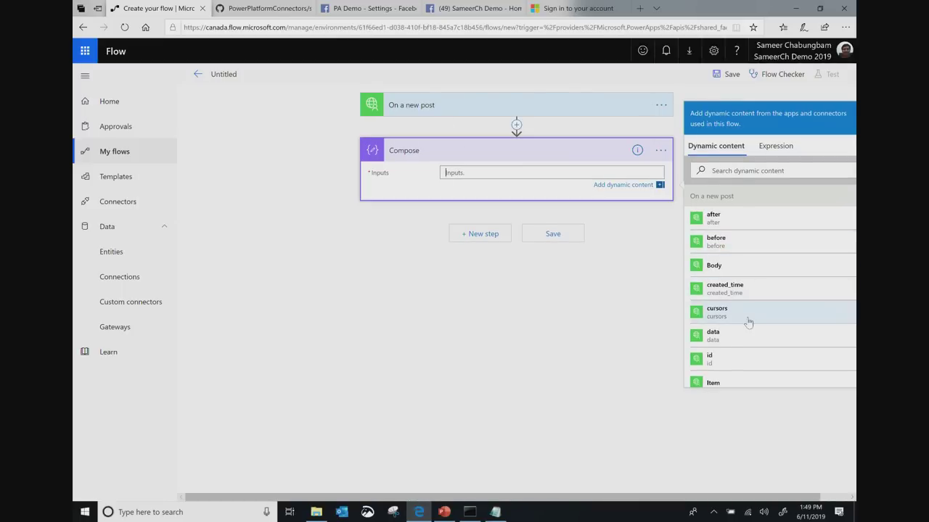
left_click(718, 263)
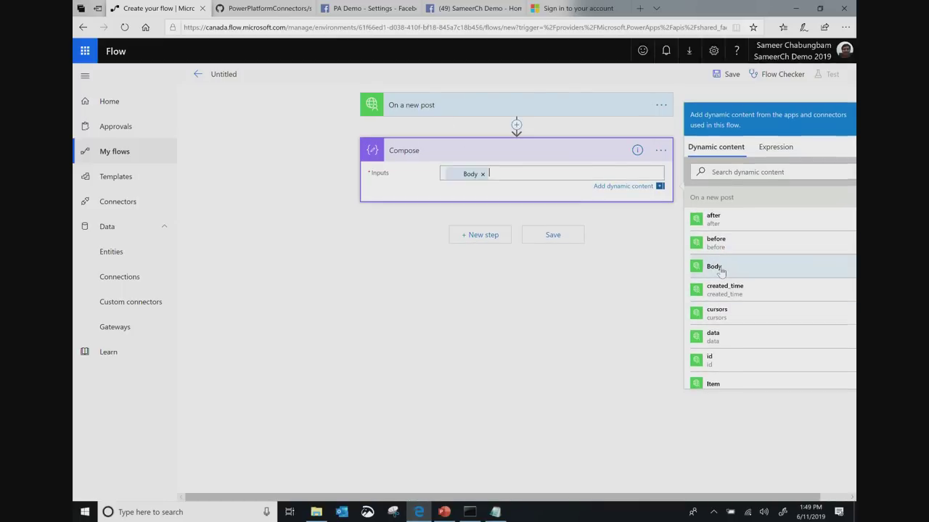
left_click(529, 313)
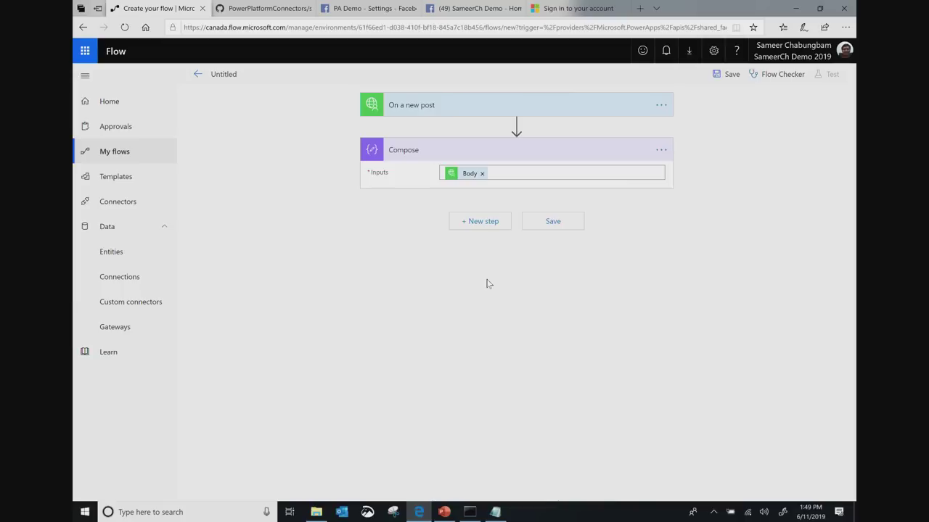
Step: Save the flow and start a test run with the option "I'll perform the trigger action"
left_click(556, 228)
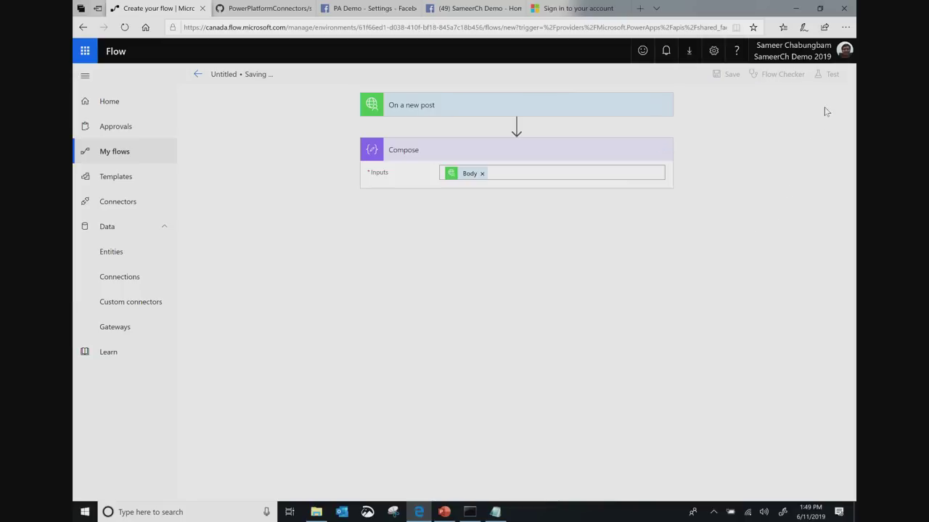
left_click(829, 74)
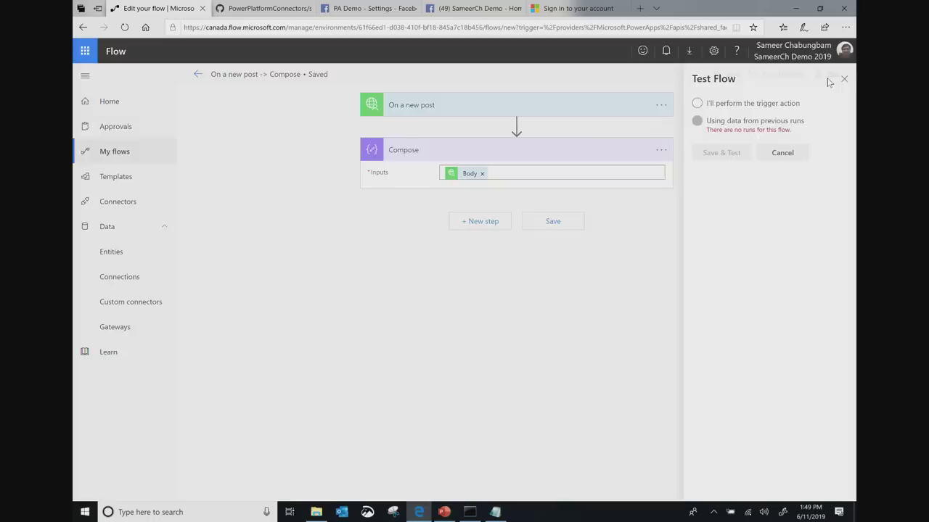
left_click(746, 106)
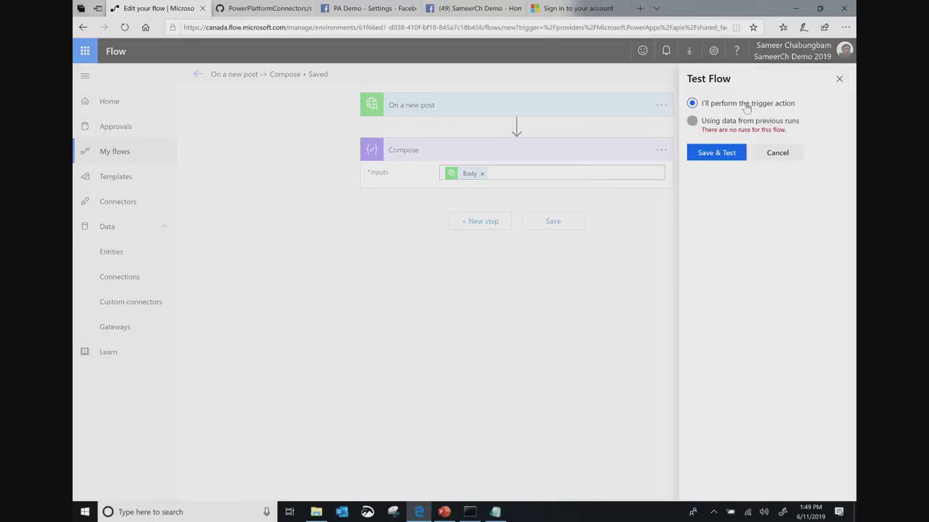
left_click(723, 155)
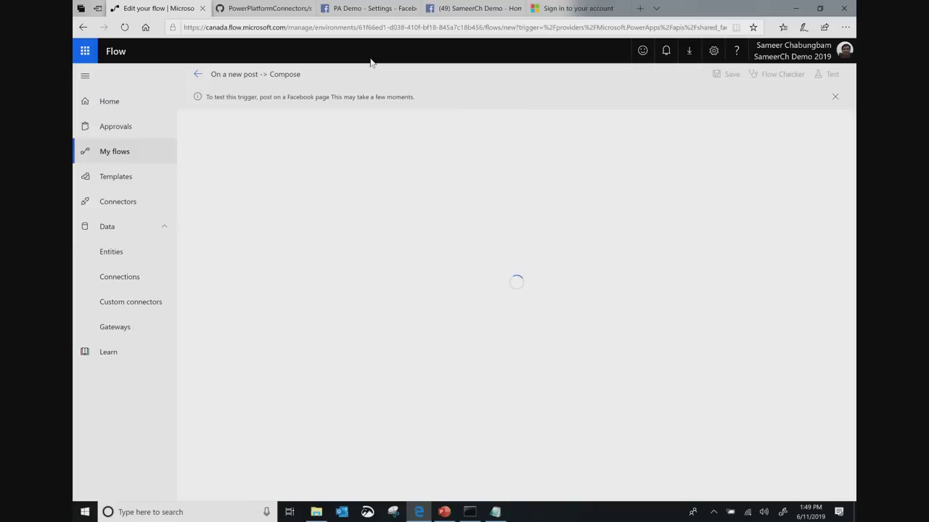
Step: Publish the post "The MBAS2019 session is great!" on the Facebook demo page, declining the Send Message button
mouse_move(361, 12)
left_click(464, 9)
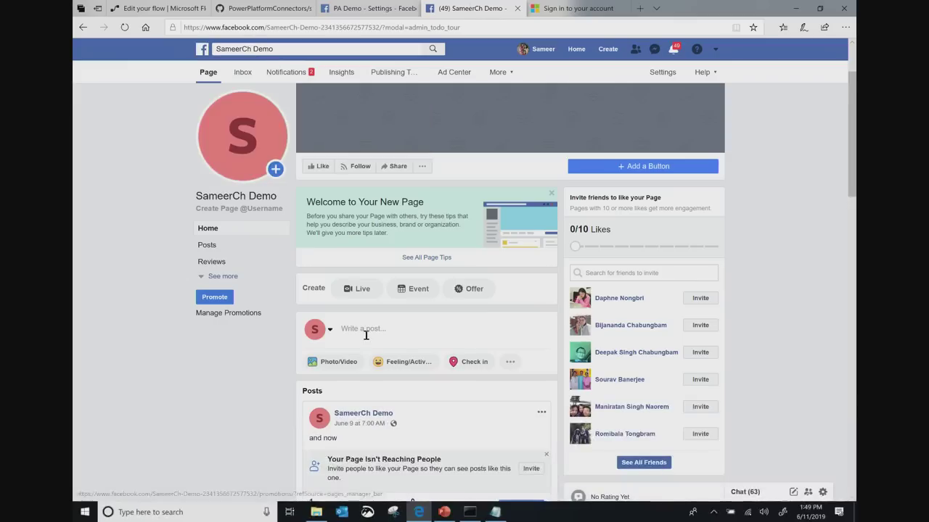
left_click(388, 329)
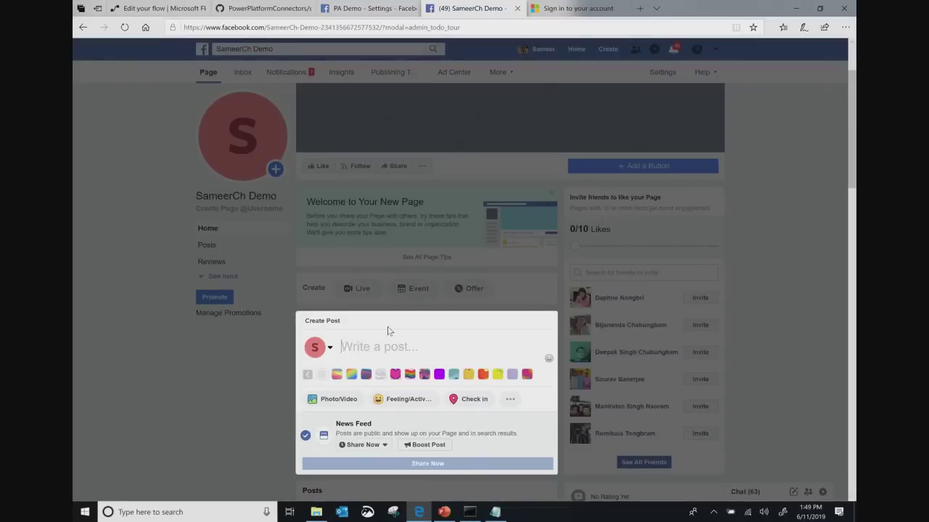
type("The ")
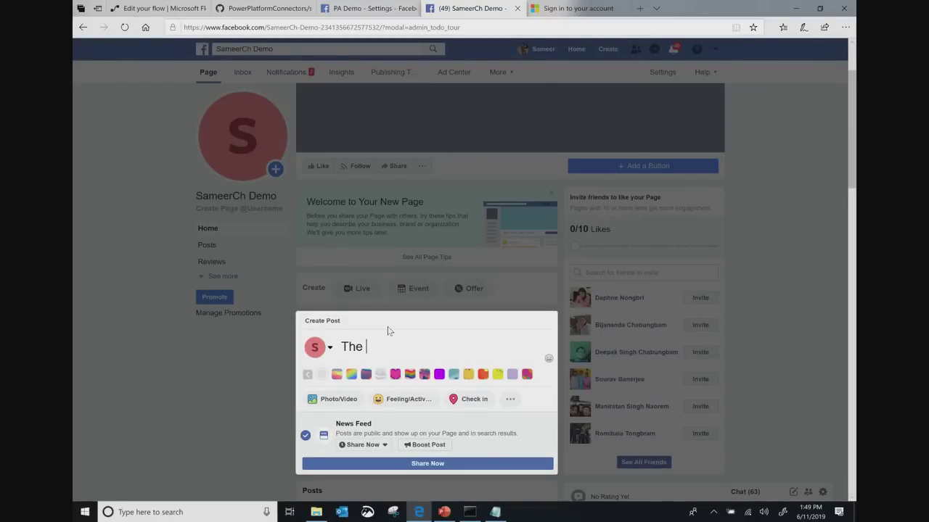
type("MBAS 2019 ses")
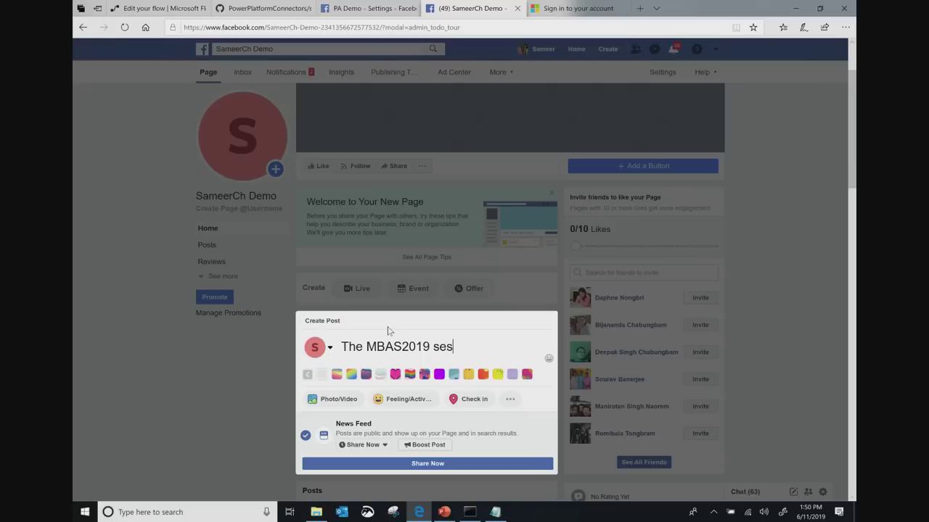
type("sion is great!")
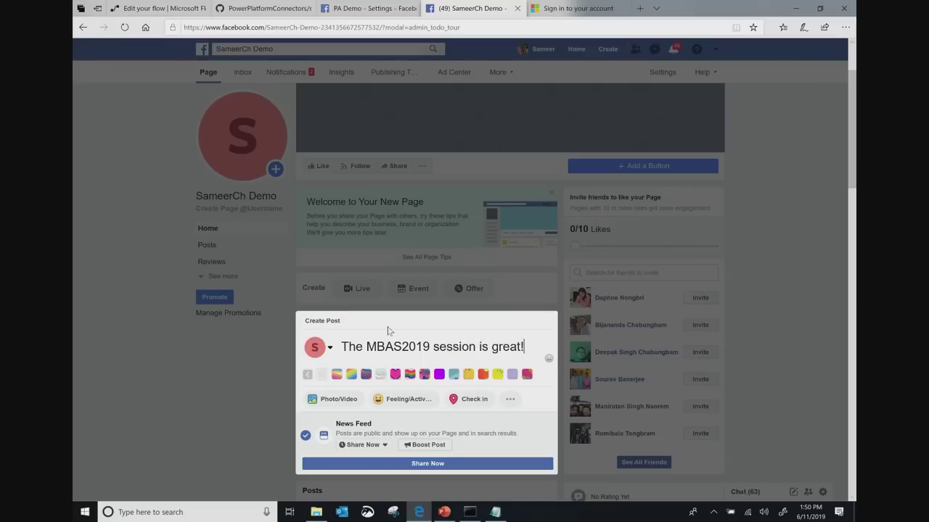
left_click(404, 468)
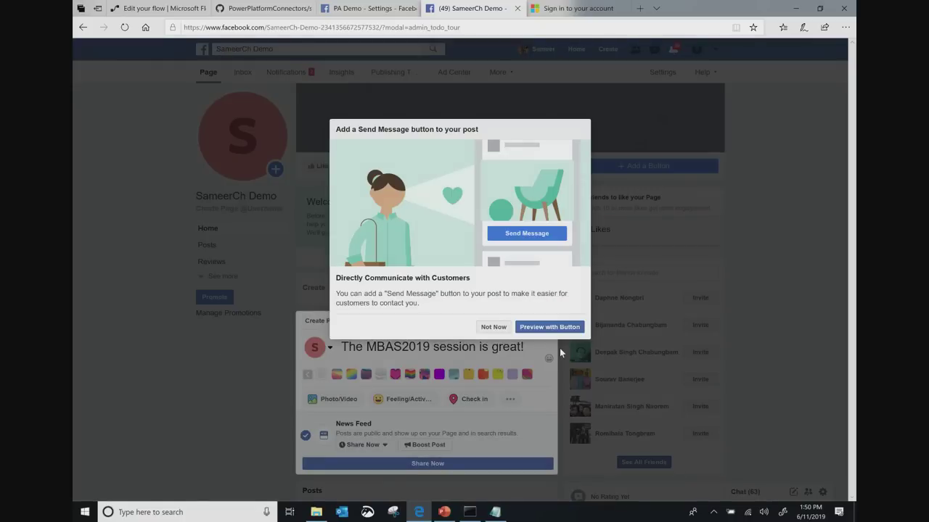
left_click(493, 328)
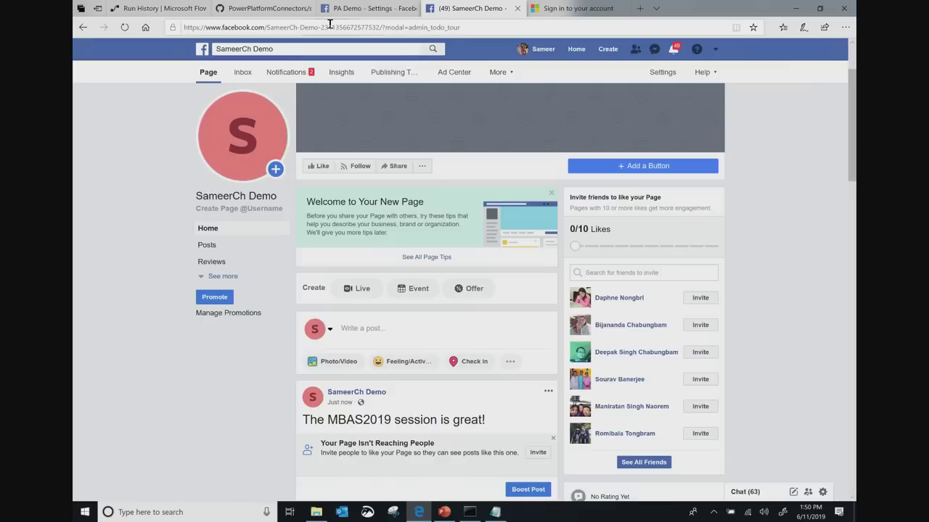
Step: Return to the flow run and examine the "On a new post" trigger's output body, including the post data and paging cursors
left_click(165, 13)
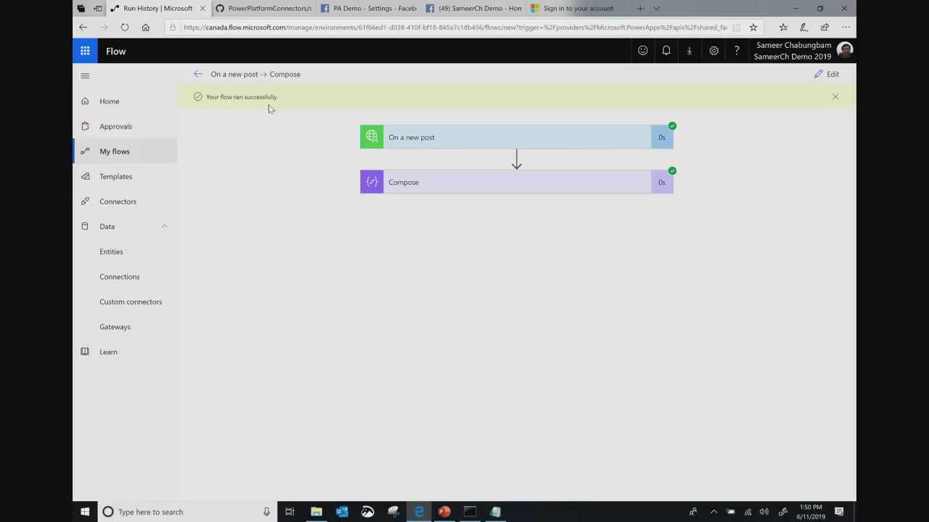
left_click(409, 140)
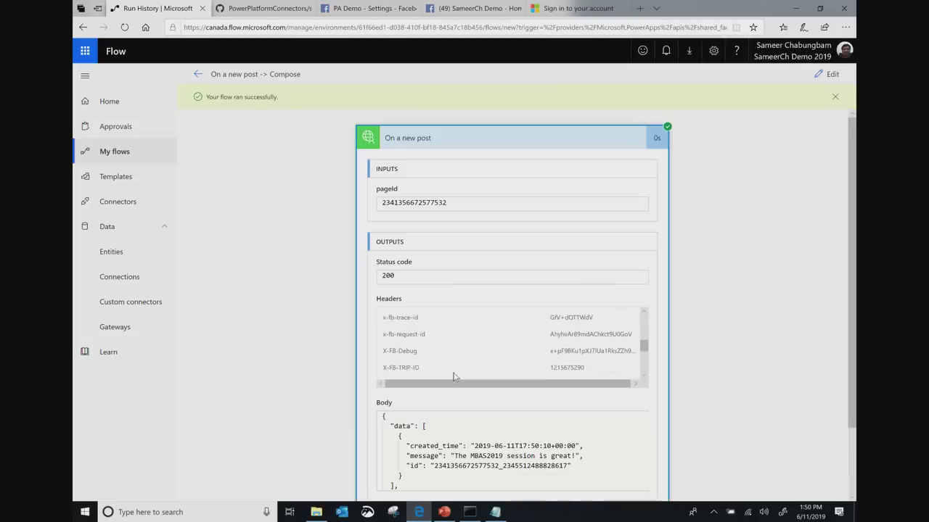
scroll(449, 455, "down", 5)
scroll(449, 456, "up", 3)
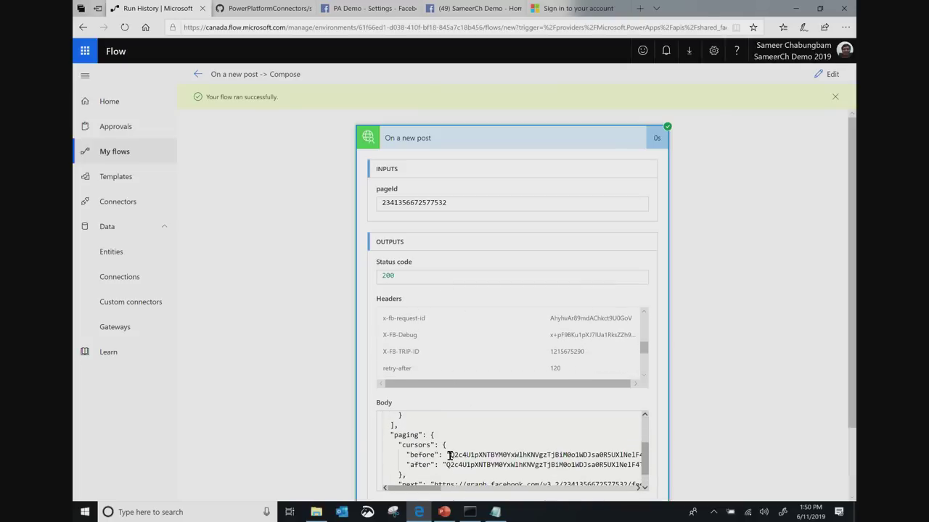
Step: Examine the new post's message and id in the "On a new post" trigger's output body
left_click_drag(455, 431, 563, 426)
left_click(563, 426)
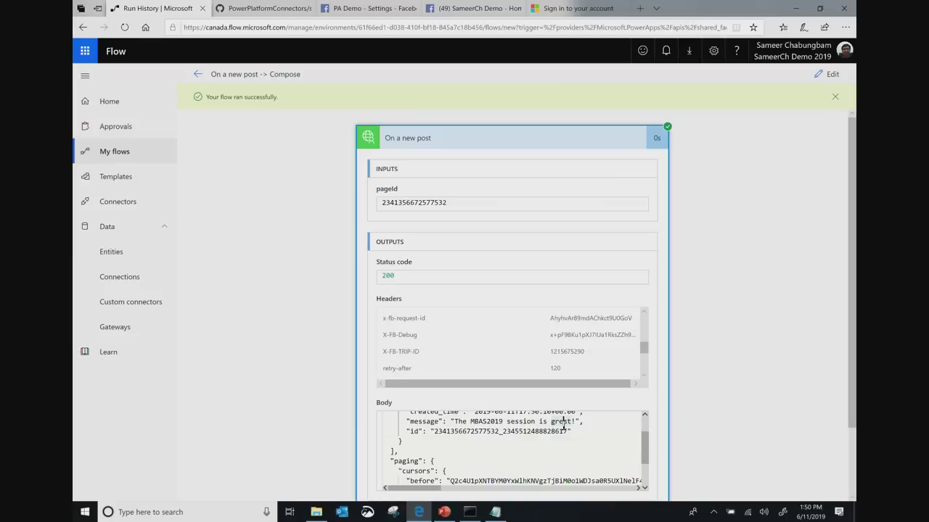
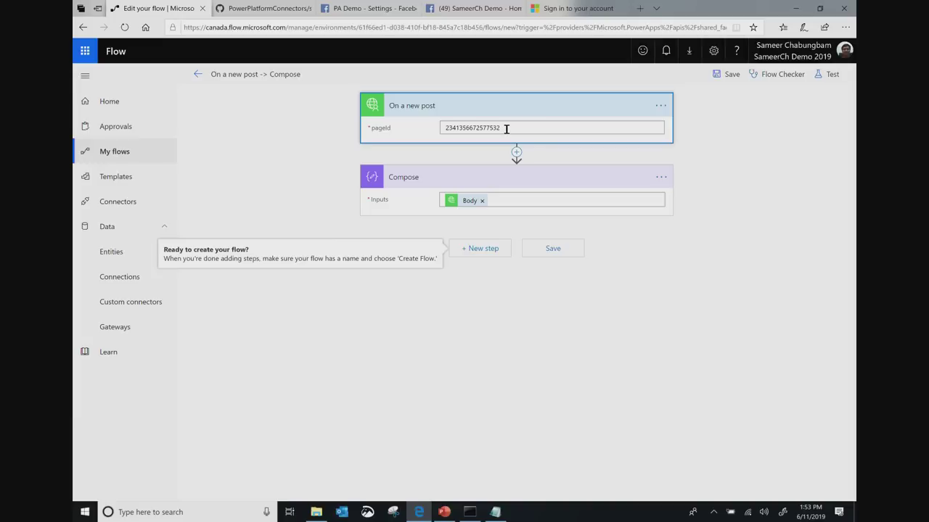
Step: Leave the flow editor without saving and open the Facebook custom connector's Definition for editing
left_click(121, 312)
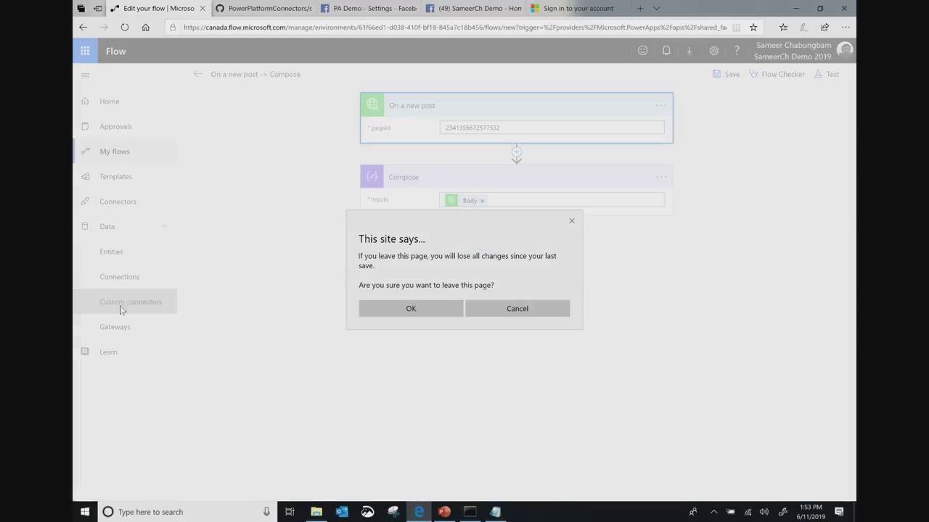
left_click(419, 309)
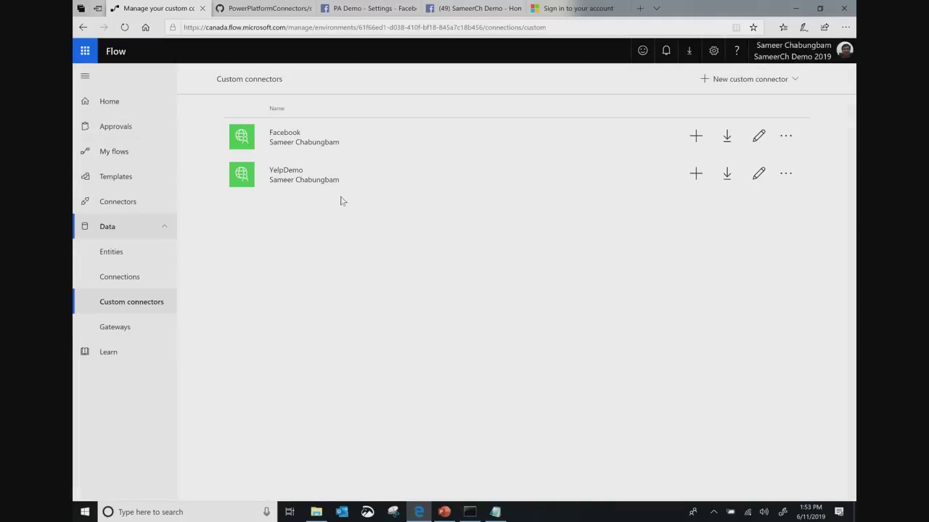
left_click(758, 137)
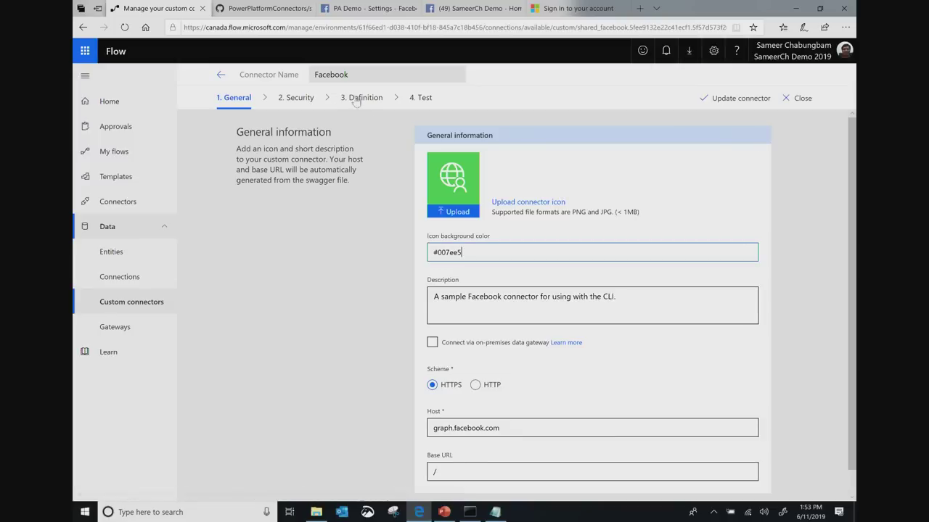
left_click(365, 101)
Step: Open the pageId path parameter of the OnNewPost trigger's request for editing
scroll(319, 290, "down", 3)
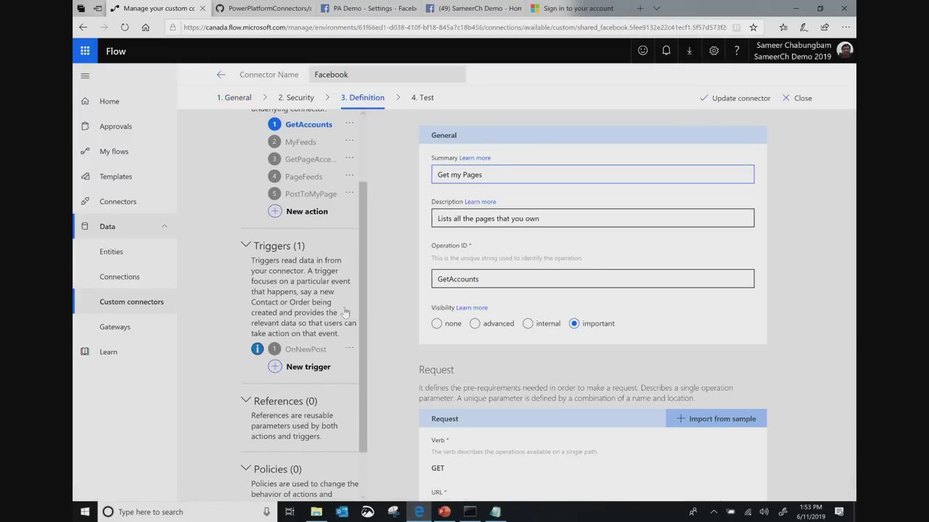
left_click(308, 352)
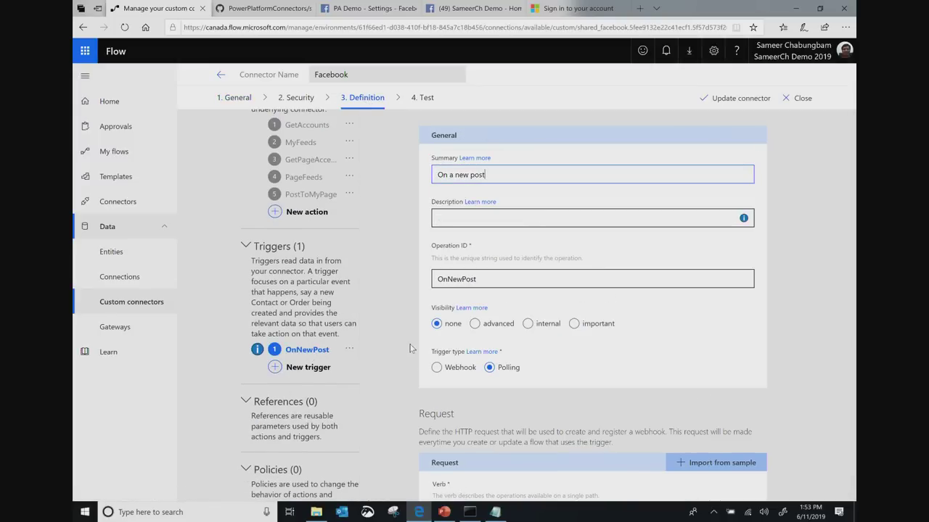
scroll(435, 351, "down", 5)
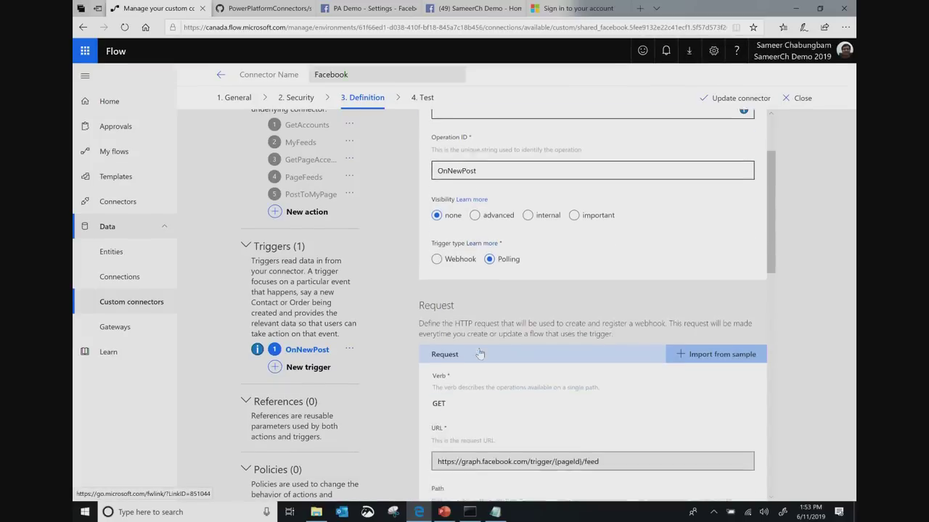
scroll(479, 353, "down", 3)
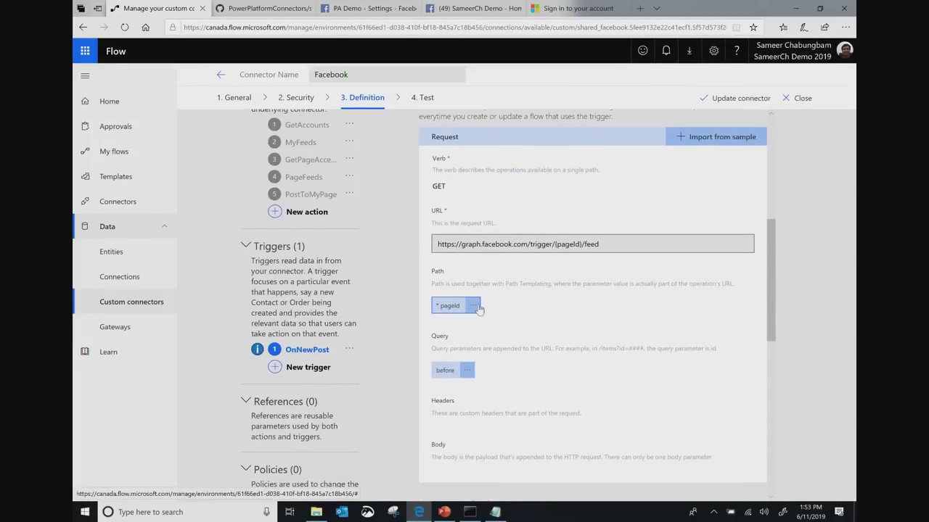
left_click(475, 305)
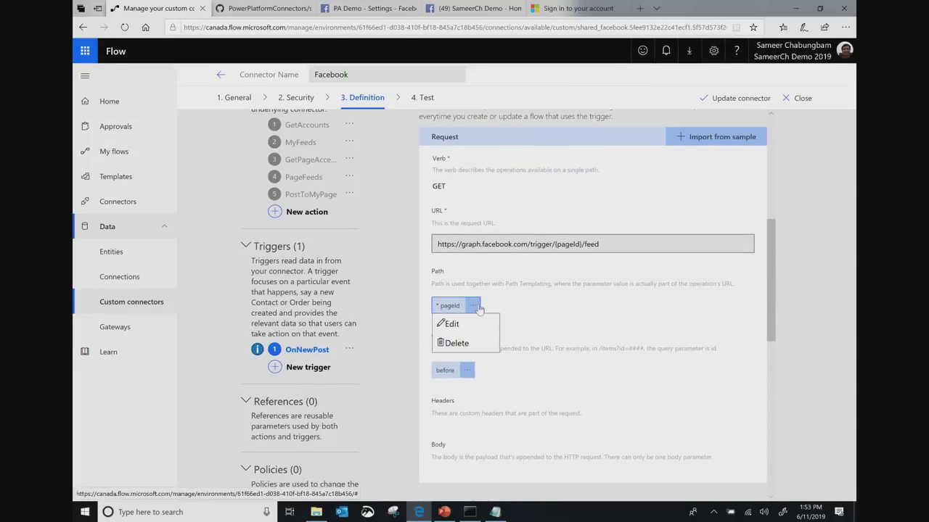
left_click(501, 323)
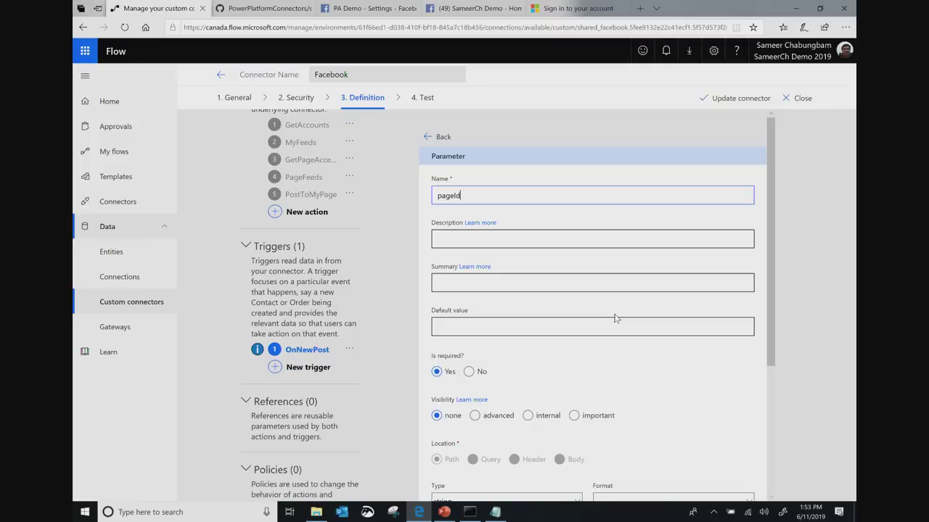
Step: Set the pageId parameter's dropdown type to Dynamic, with GetAccounts as the operation supplying its values
scroll(614, 317, "down", 2)
scroll(614, 318, "down", 2)
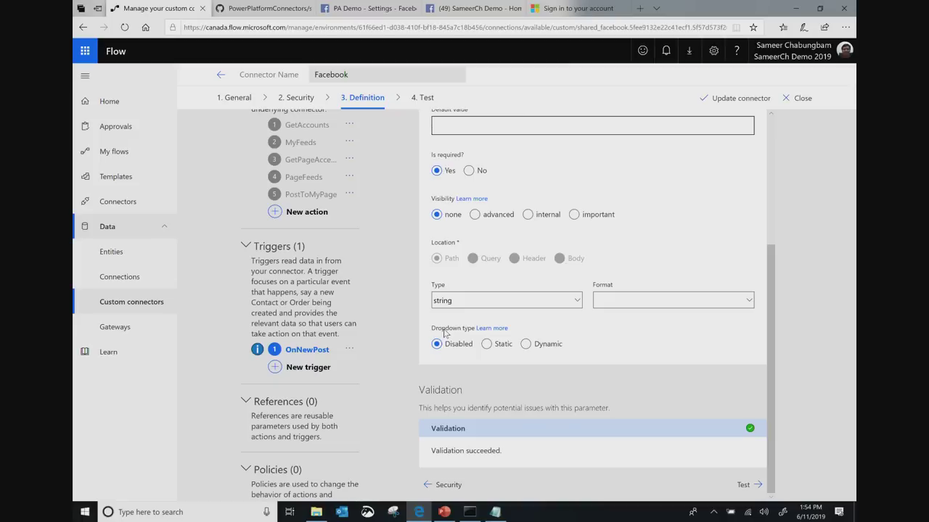
left_click(487, 346)
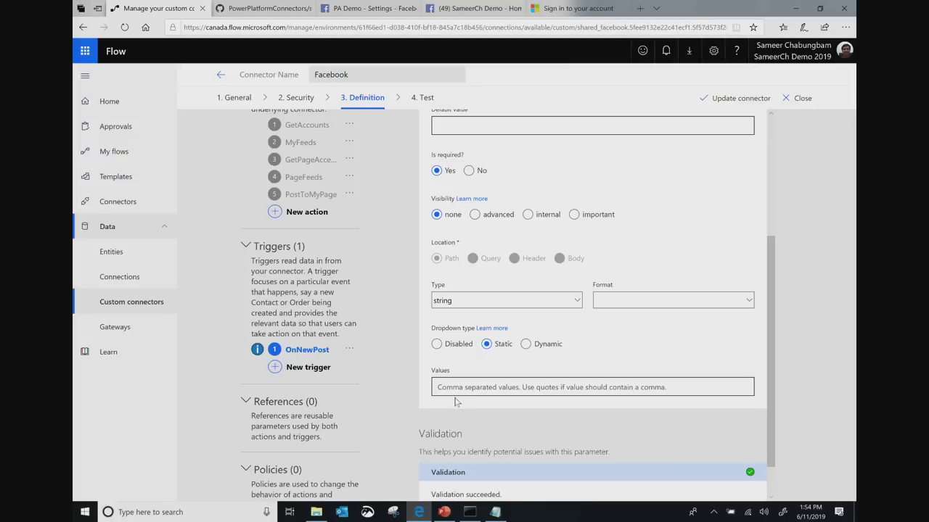
left_click(526, 346)
scroll(526, 349, "down", 3)
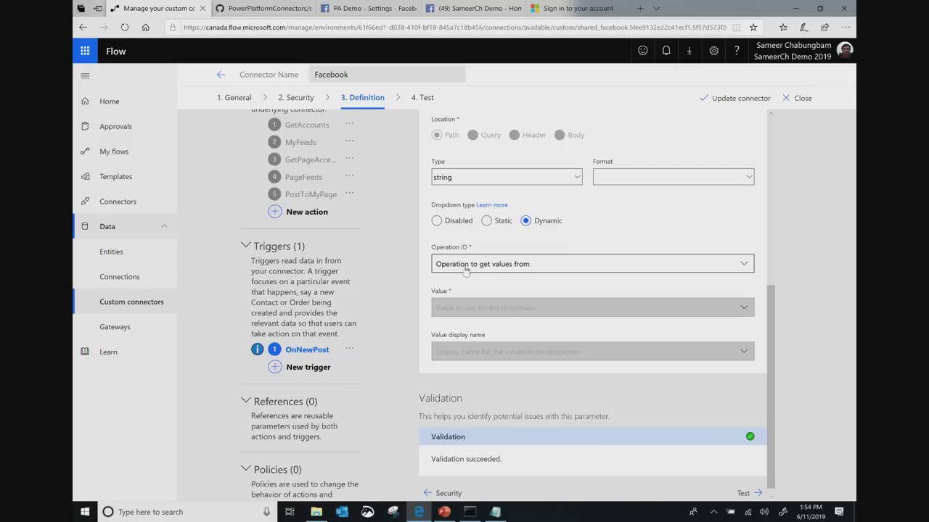
left_click(466, 267)
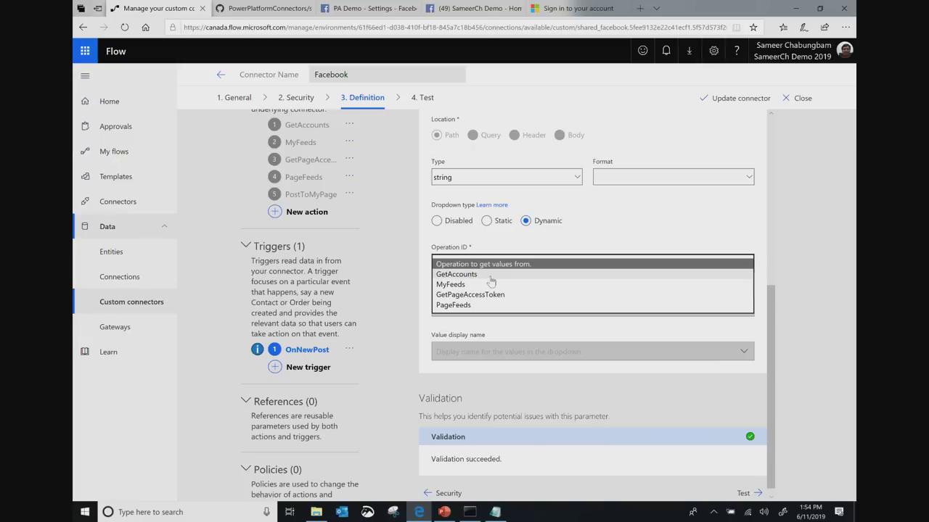
left_click(491, 275)
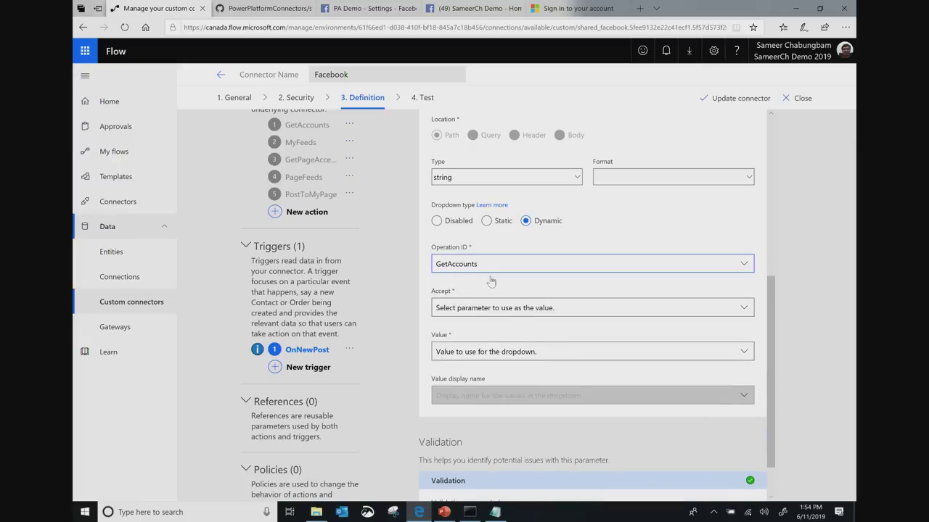
Step: Set the GetAccounts operation's Accept parameter to the custom value application/json
scroll(491, 281, "down", 1)
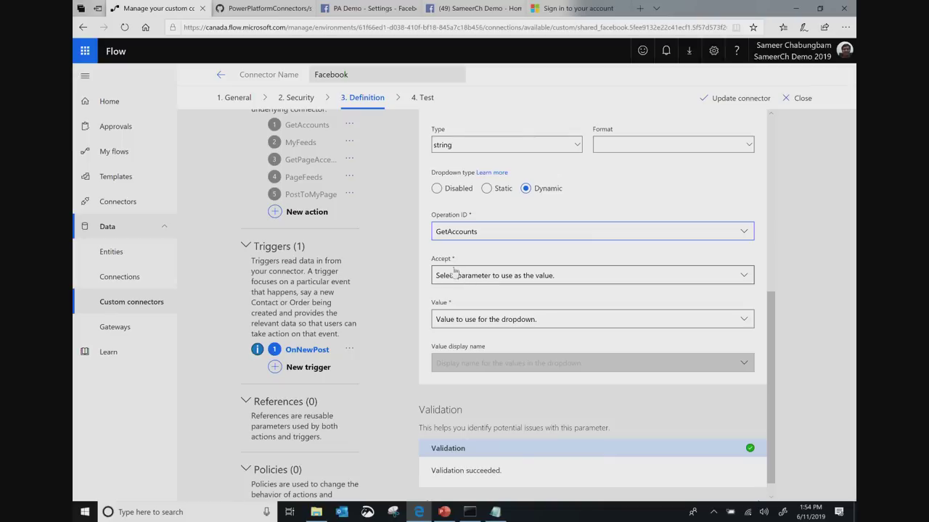
left_click(473, 283)
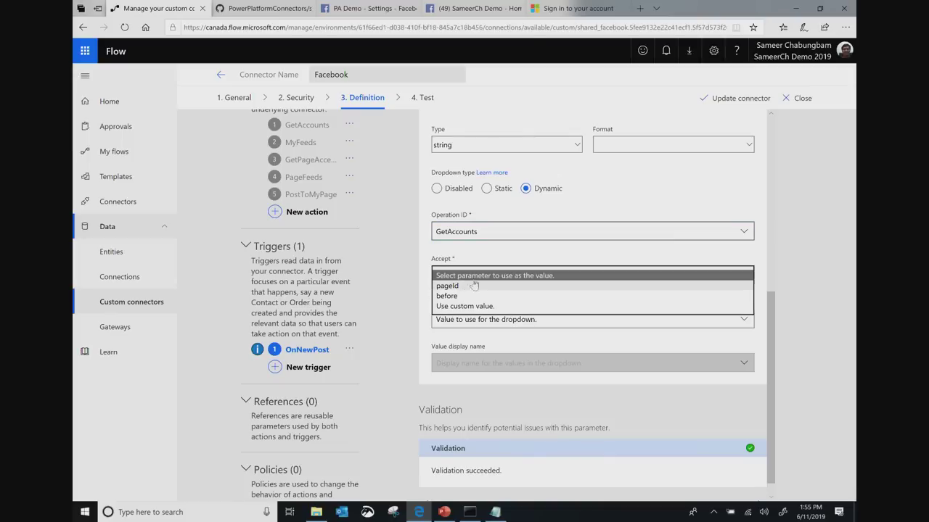
left_click(472, 254)
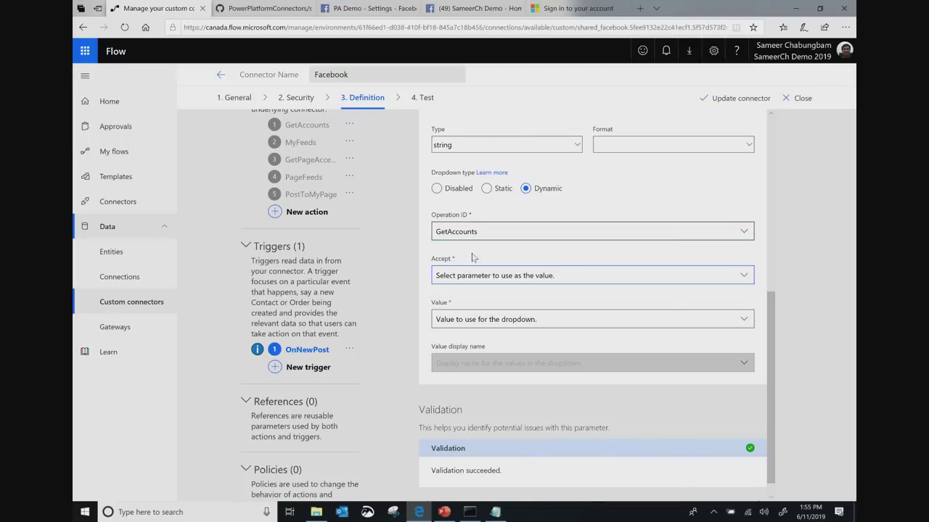
left_click(454, 279)
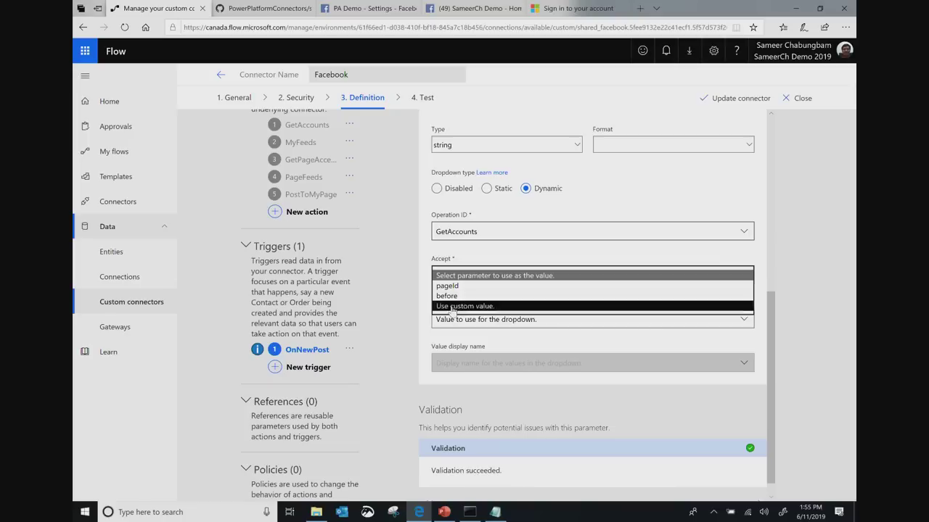
left_click(461, 305)
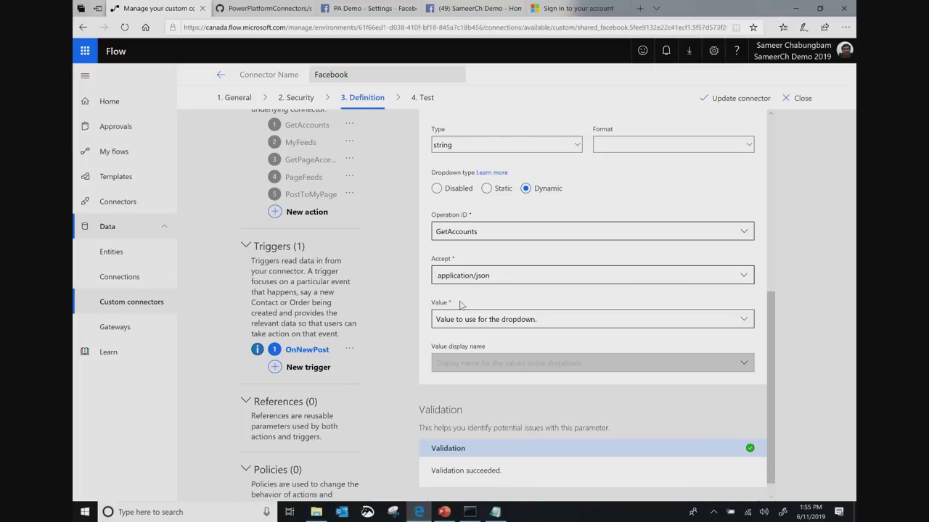
Step: Map the dynamic dropdown's value to data[id] and its value display name to data[name]
scroll(459, 305, "down", 1)
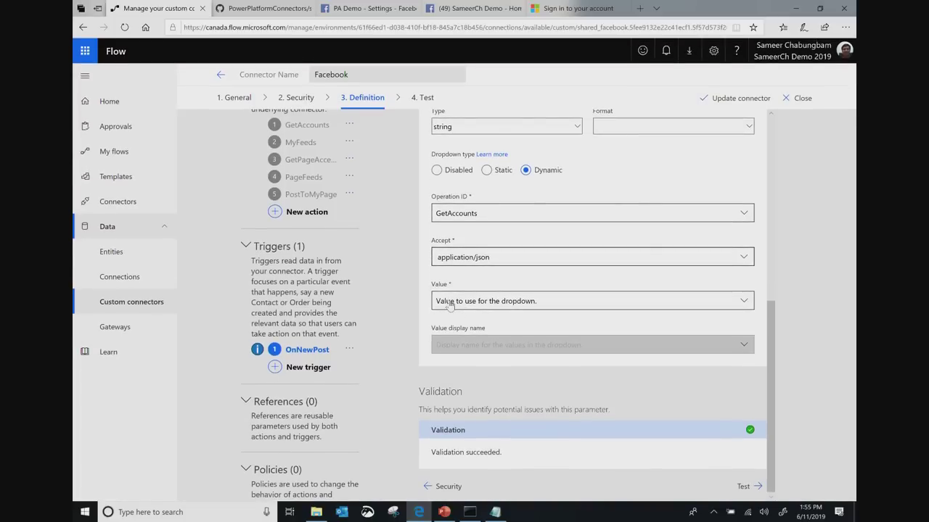
left_click(505, 301)
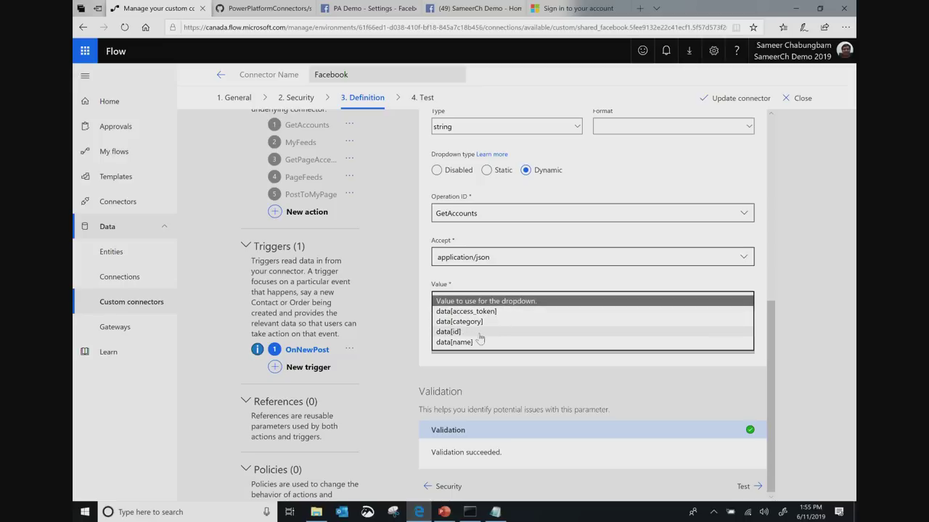
left_click(478, 333)
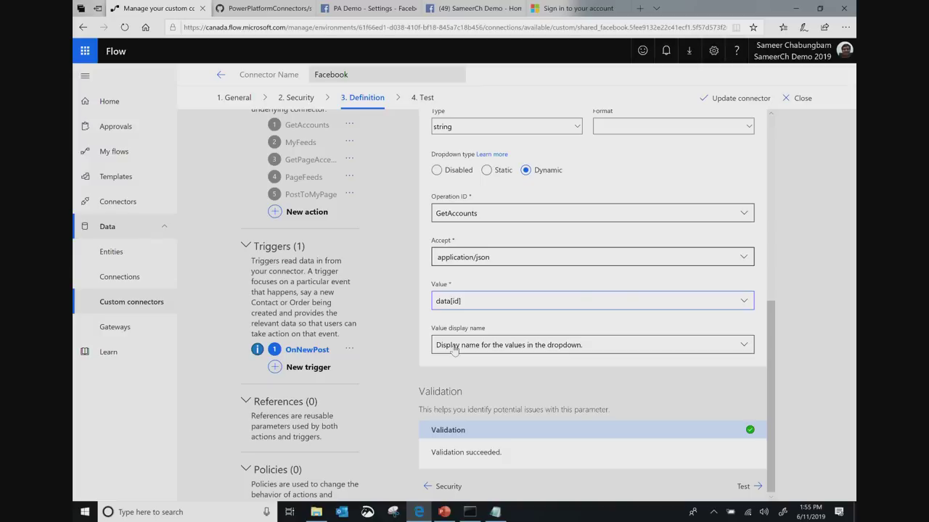
left_click(455, 349)
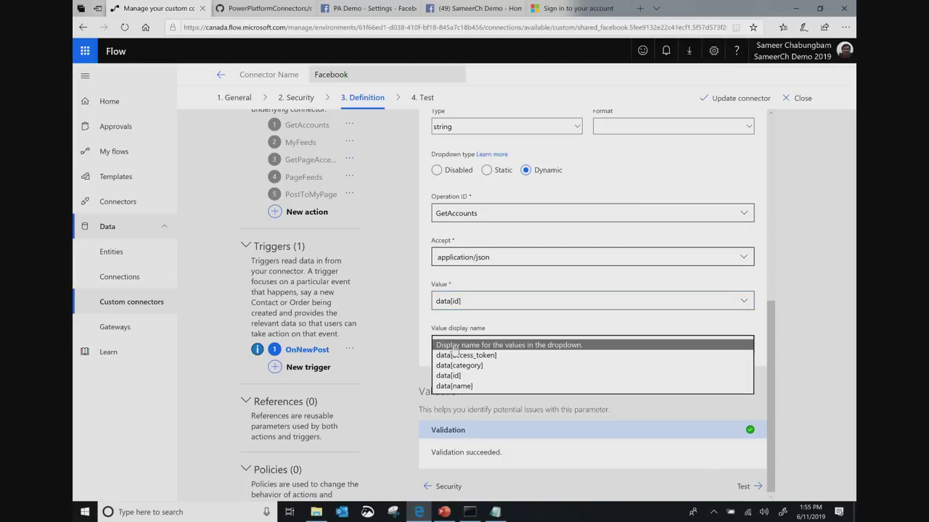
left_click(464, 387)
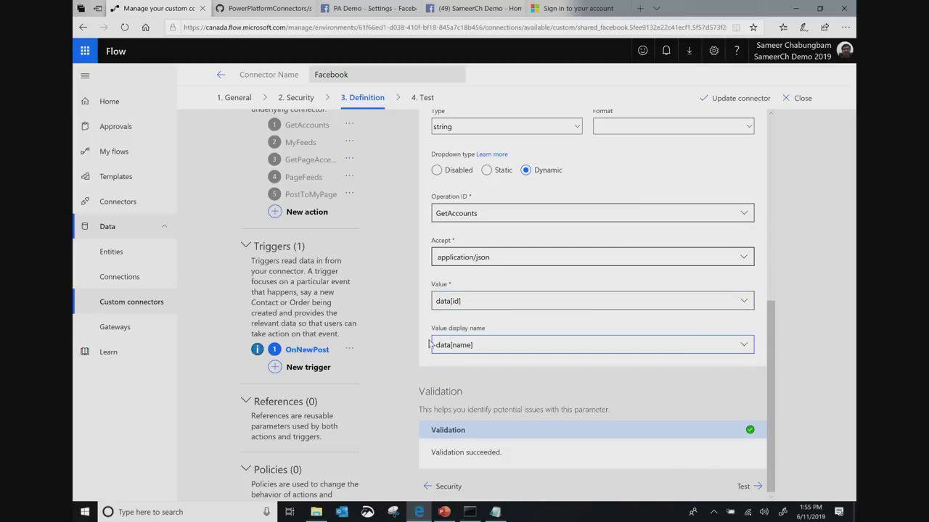
Step: Return from the pageId parameter to the OnNewPost trigger definition and update the Facebook connector
scroll(469, 338, "up", 5)
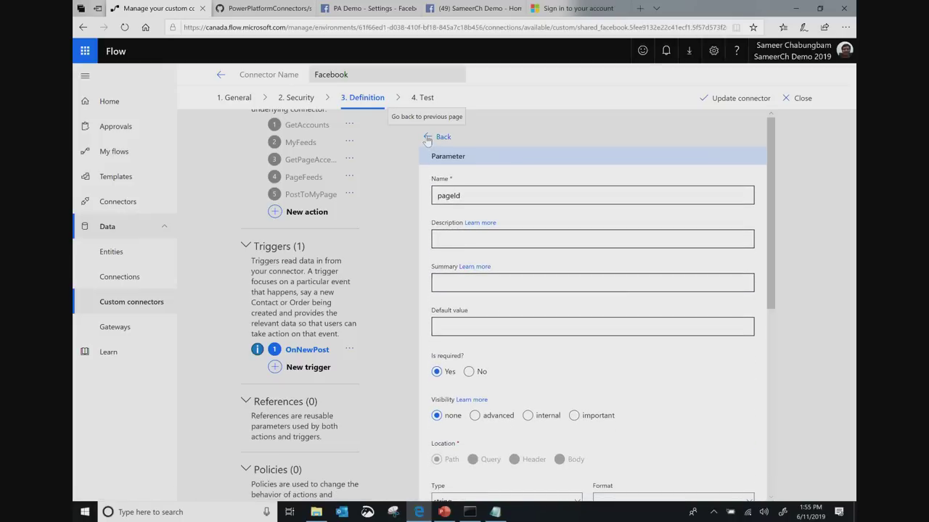
left_click(438, 137)
left_click(705, 98)
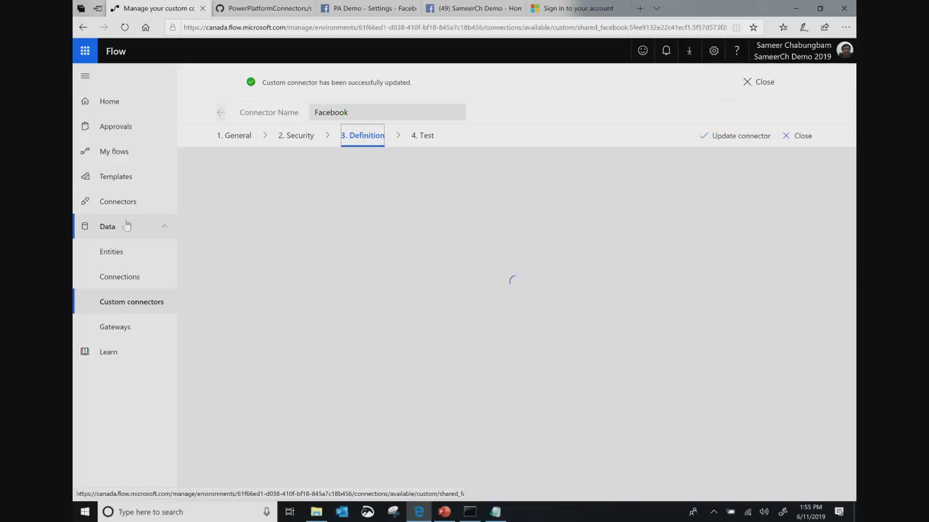
Step: Open the flow "On a new post -> Compose" and view the pageId choices offered in its trigger
left_click(116, 152)
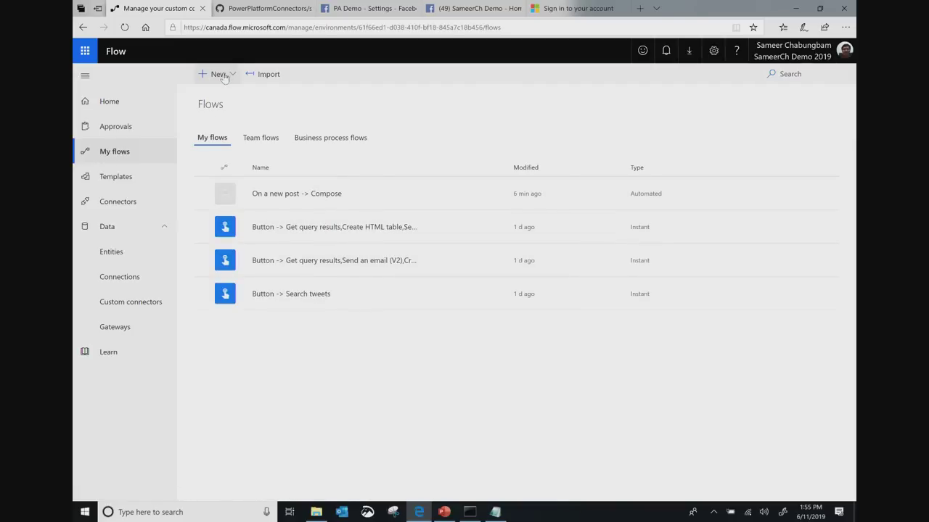
left_click(453, 193)
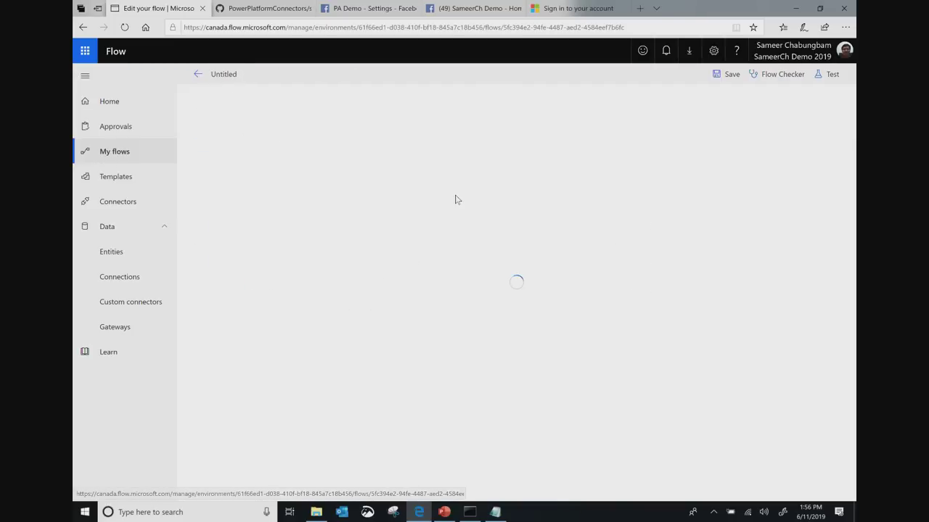
left_click(544, 114)
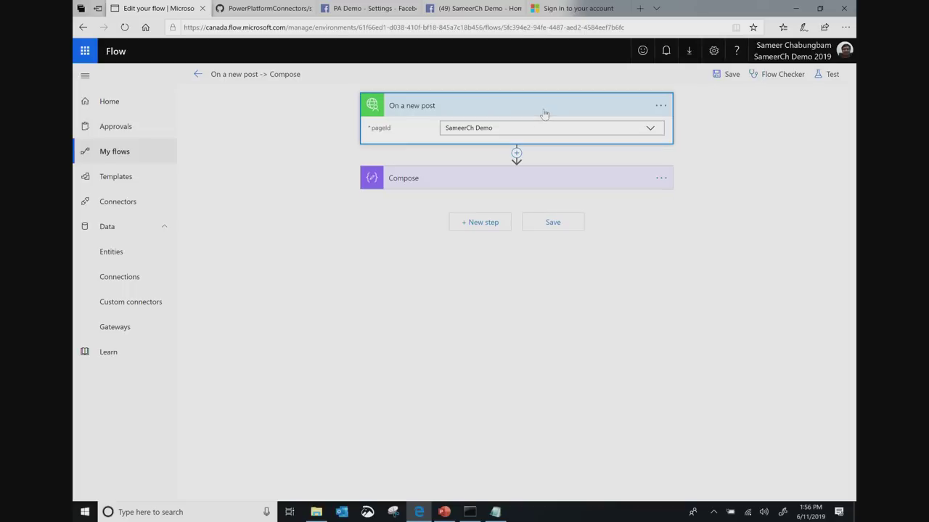
left_click(650, 130)
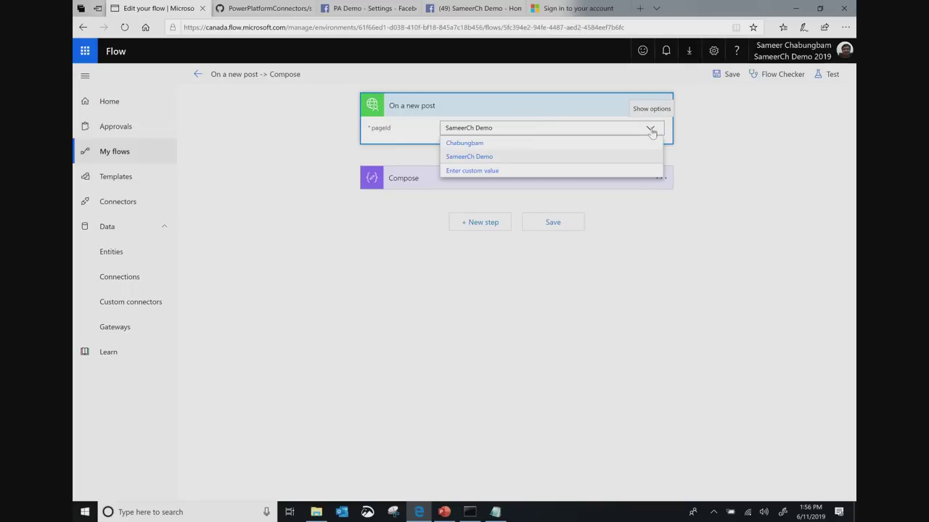